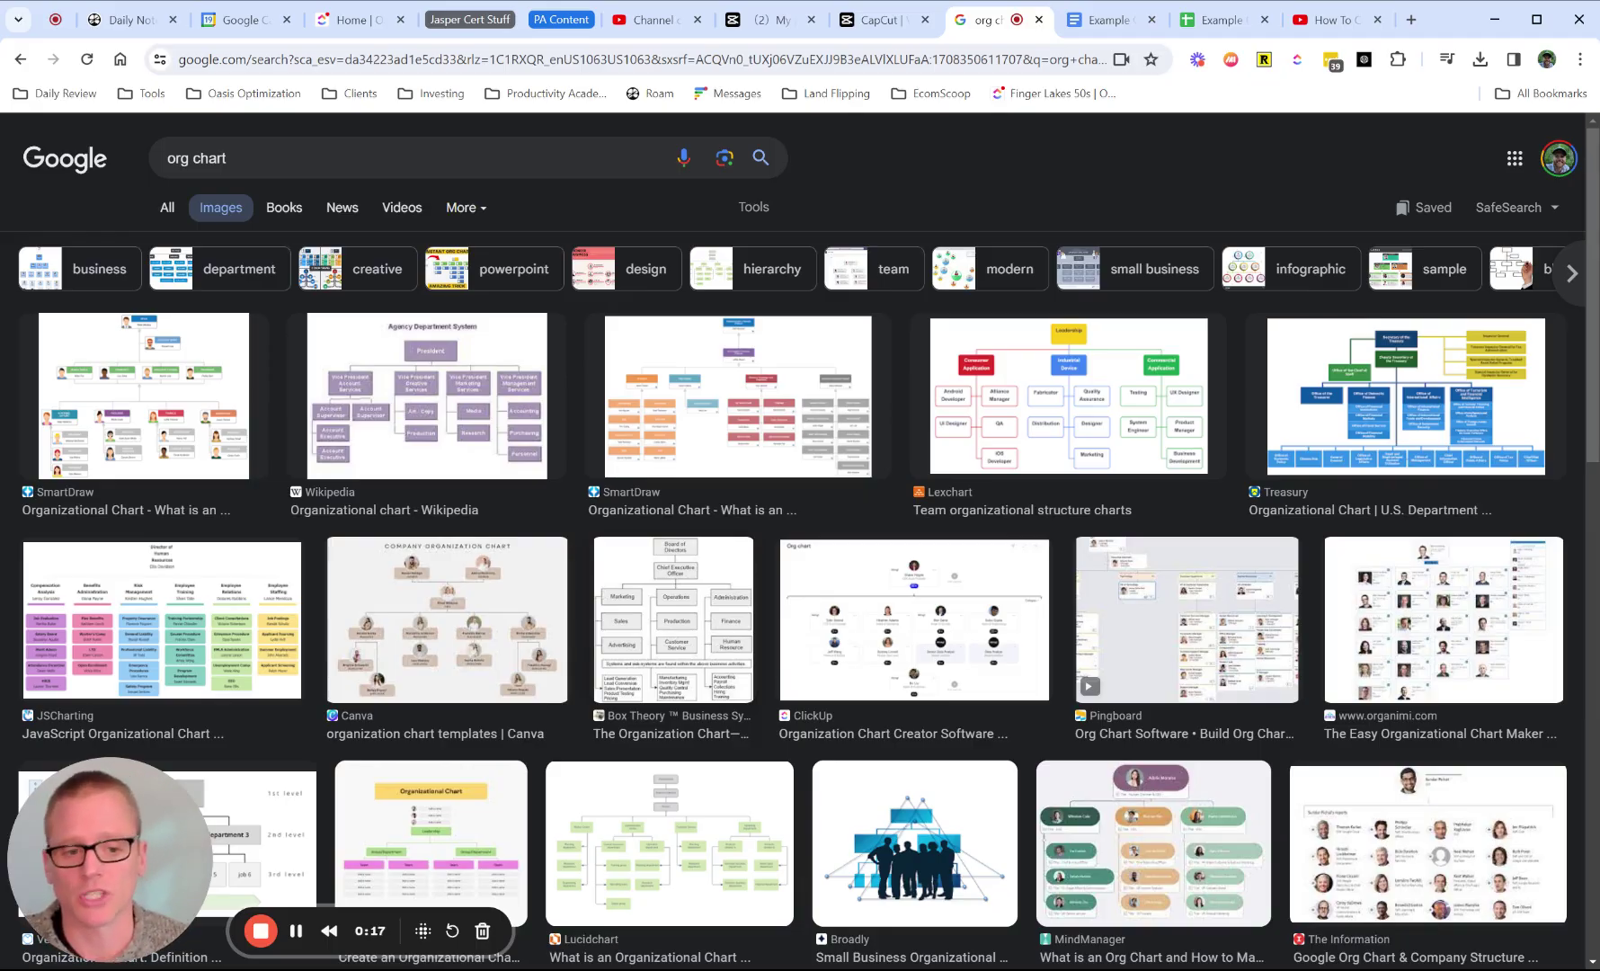
Step: Switch to the Example Org Chart document and open the Insert menu
click(1107, 20)
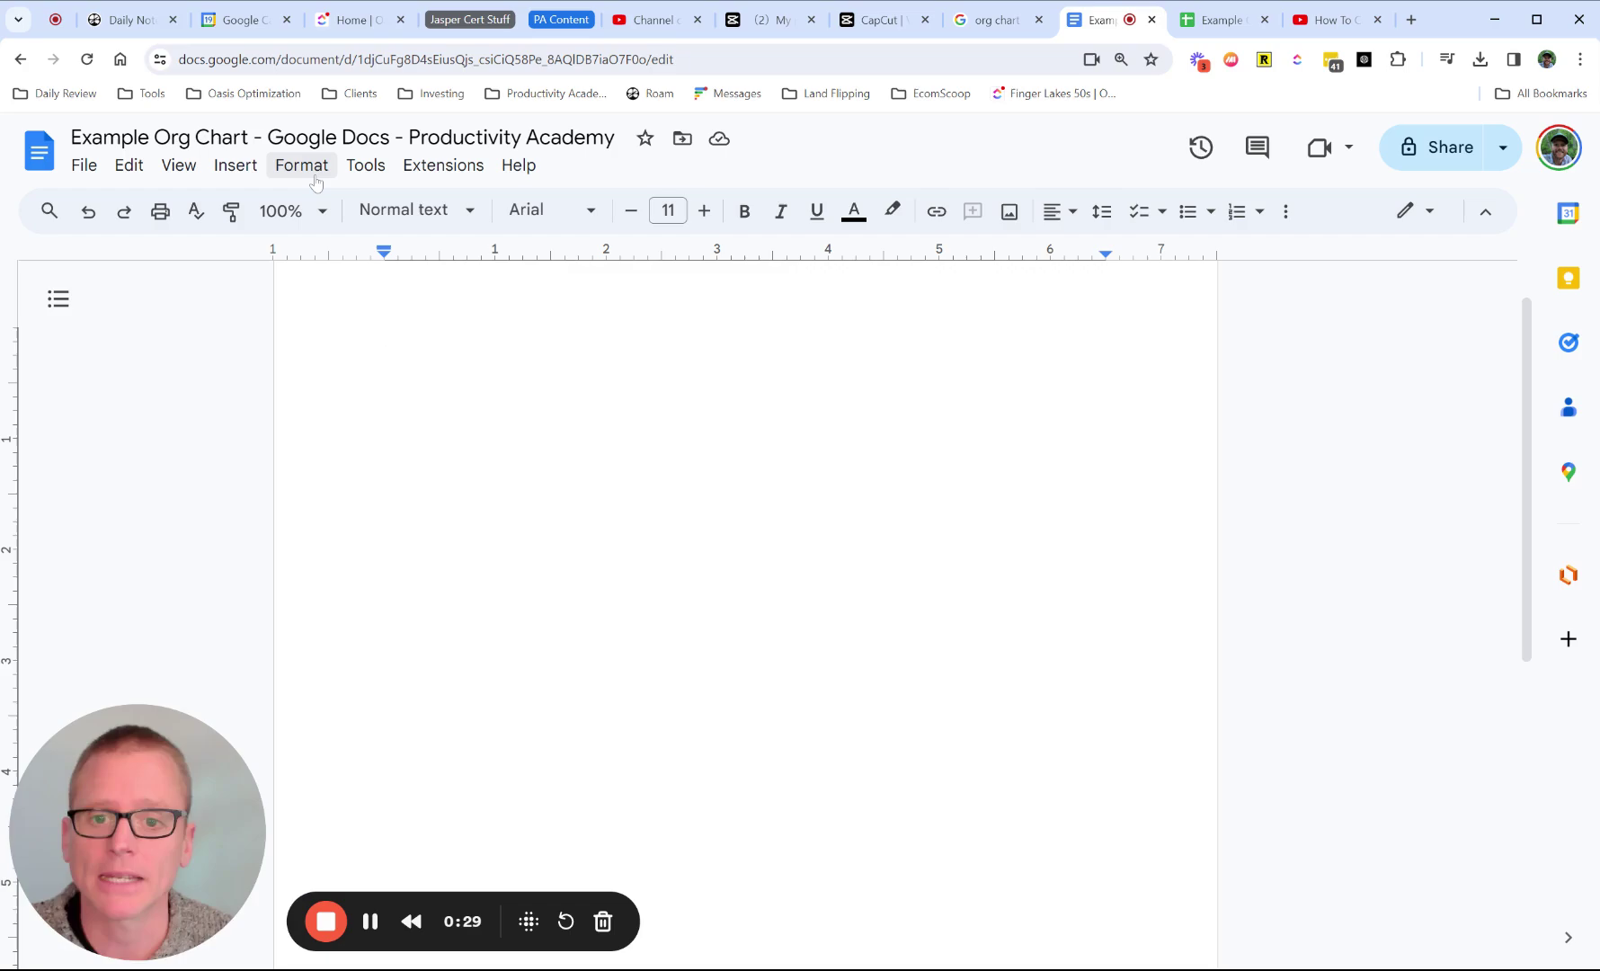
click(248, 173)
Step: Start a new drawing and draw a square rectangle near the top of the canvas
mouse_move(308, 290)
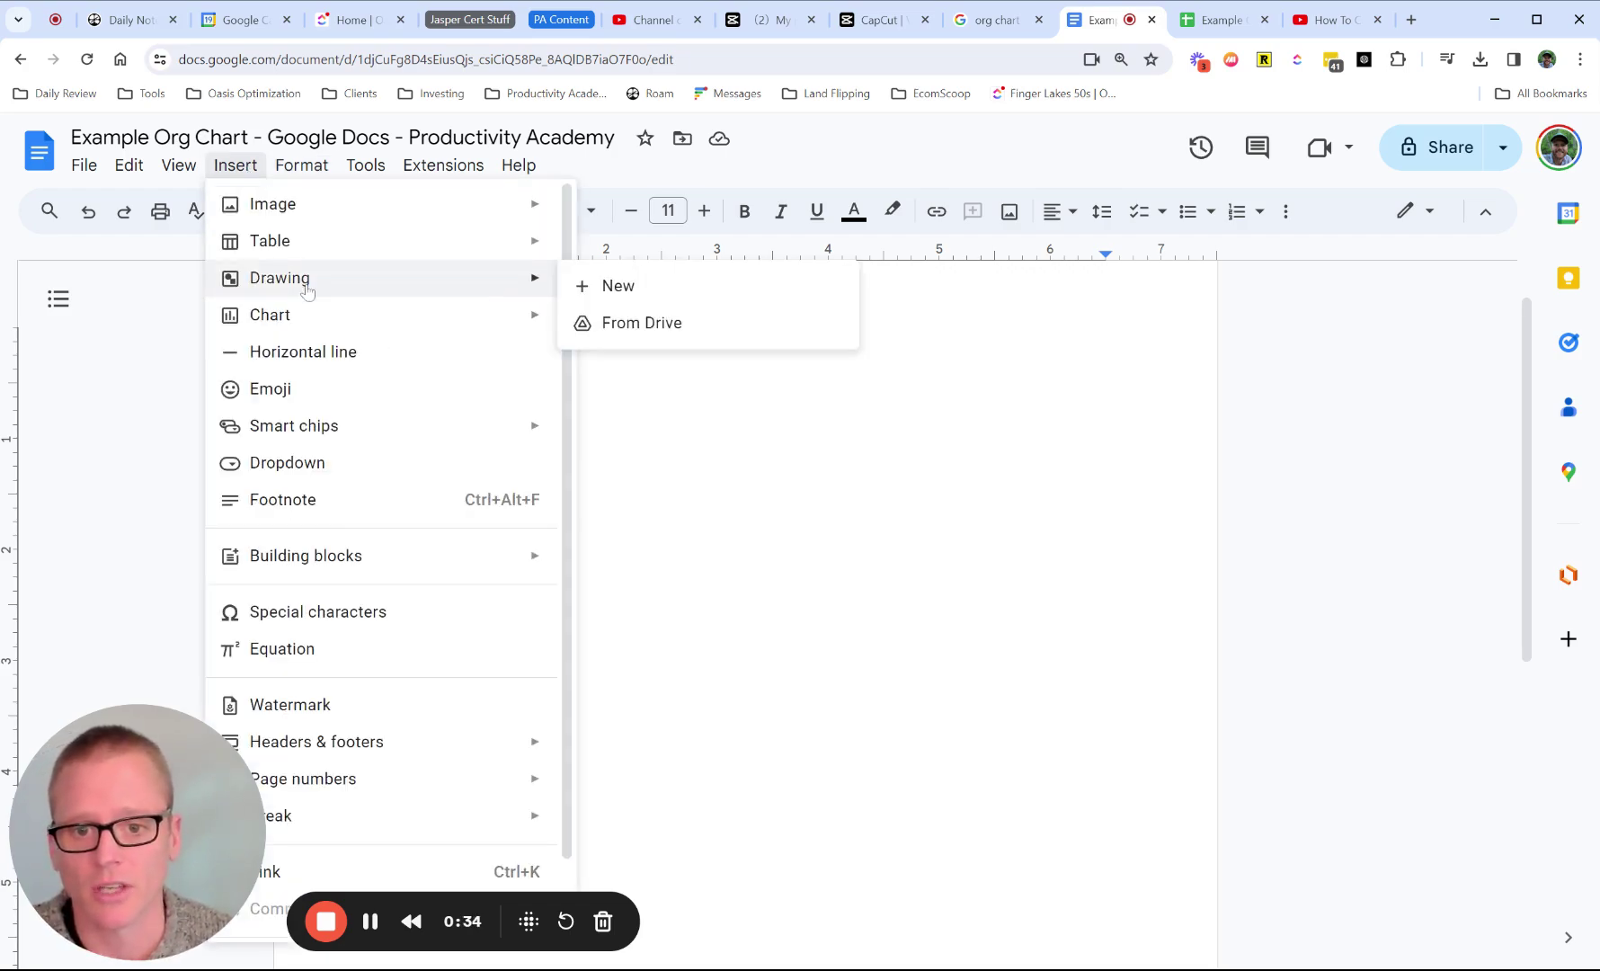
click(609, 285)
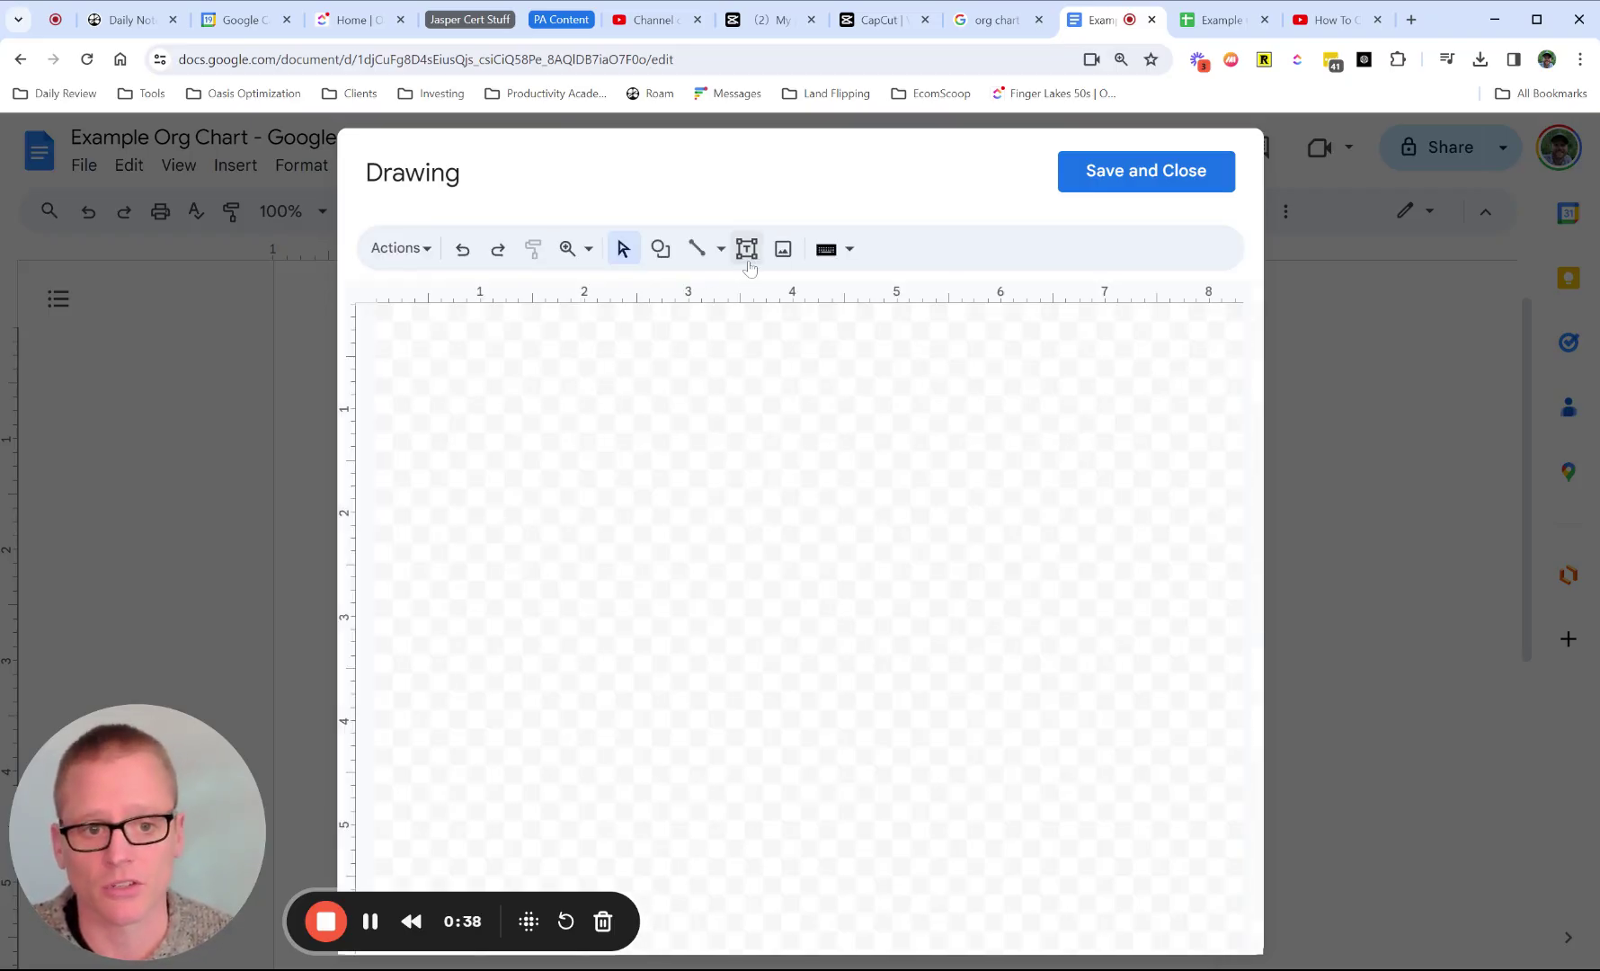
click(660, 249)
mouse_move(683, 286)
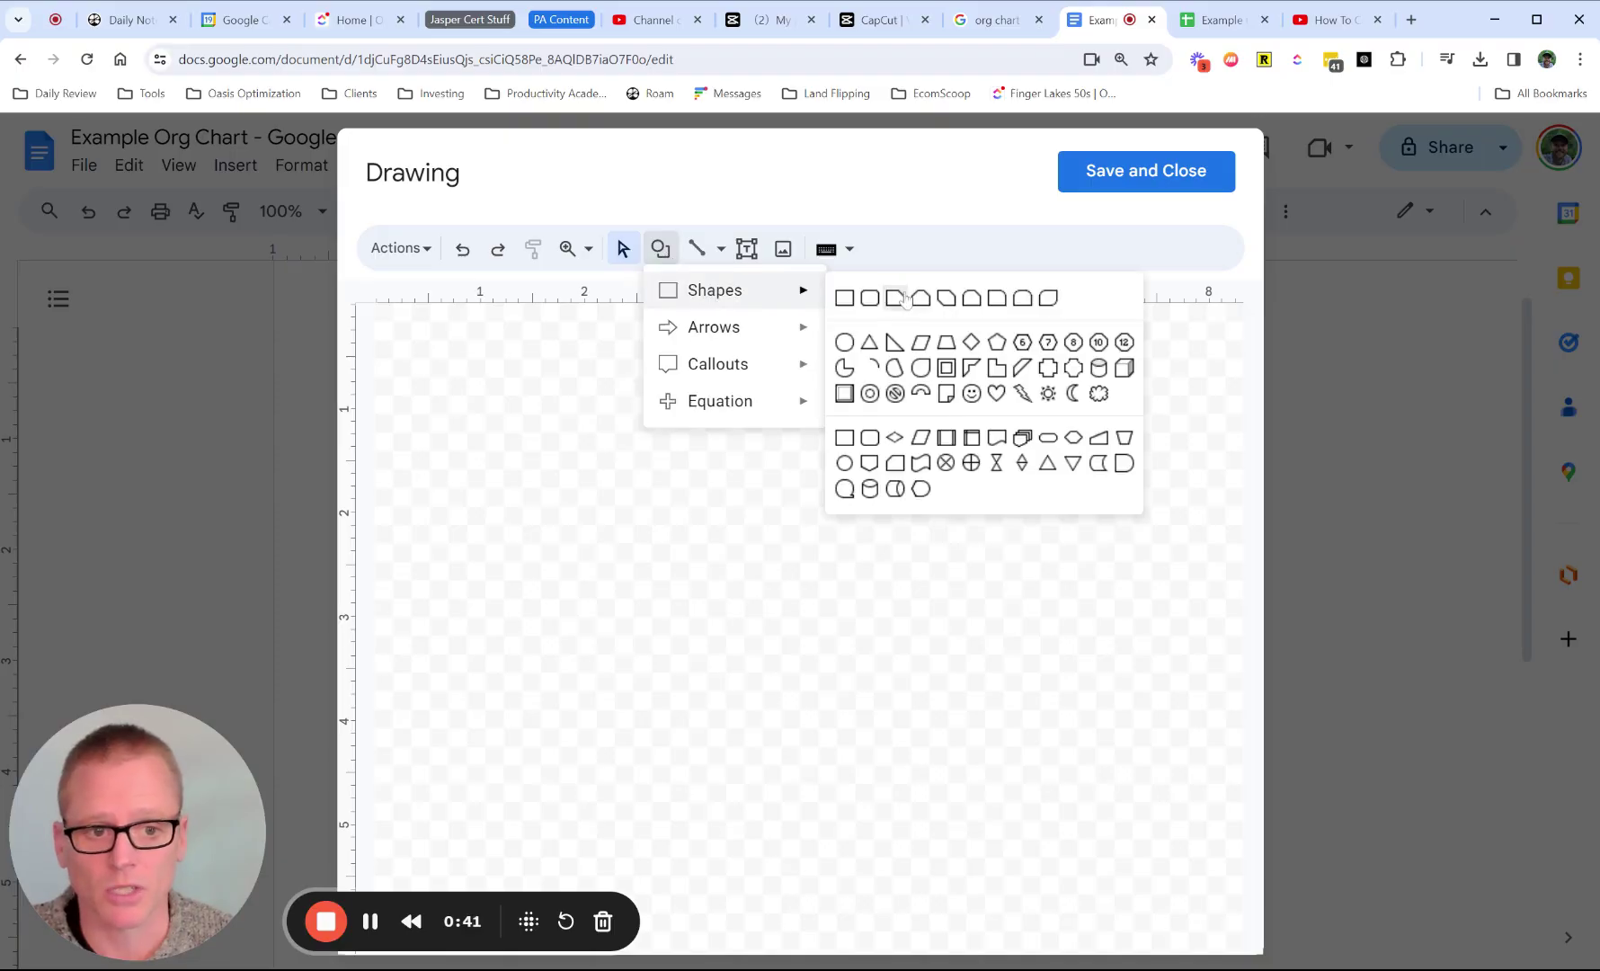
click(856, 296)
drag(728, 454, 844, 565)
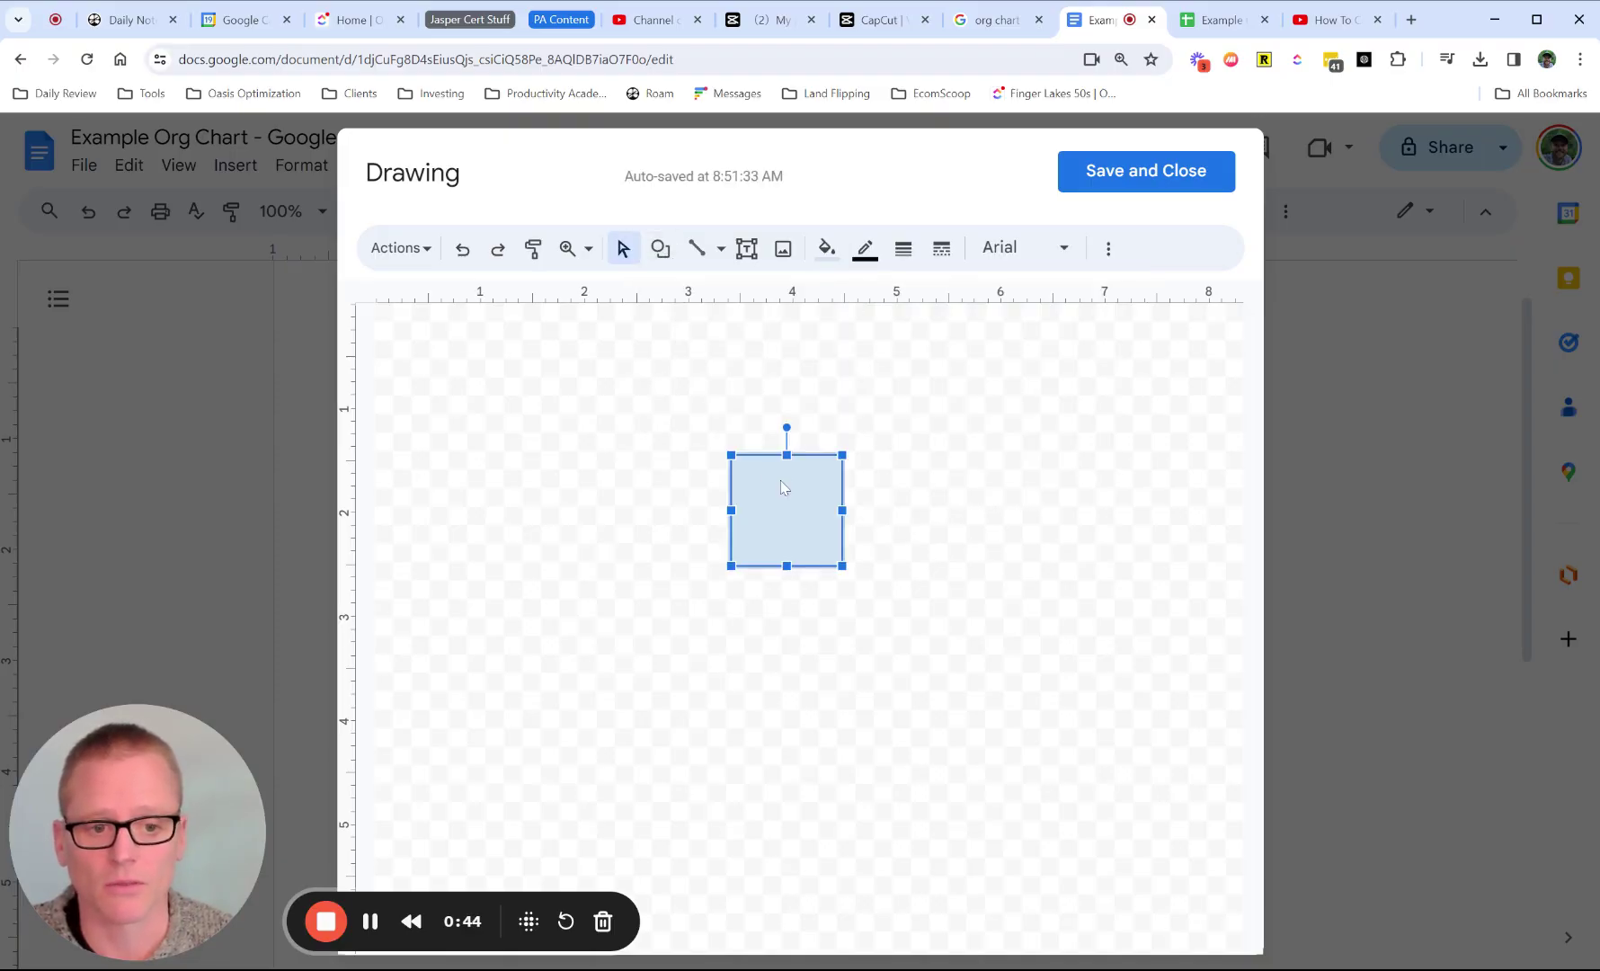
mouse_move(781, 479)
mouse_down()
mouse_move(724, 403)
mouse_move(738, 389)
mouse_up()
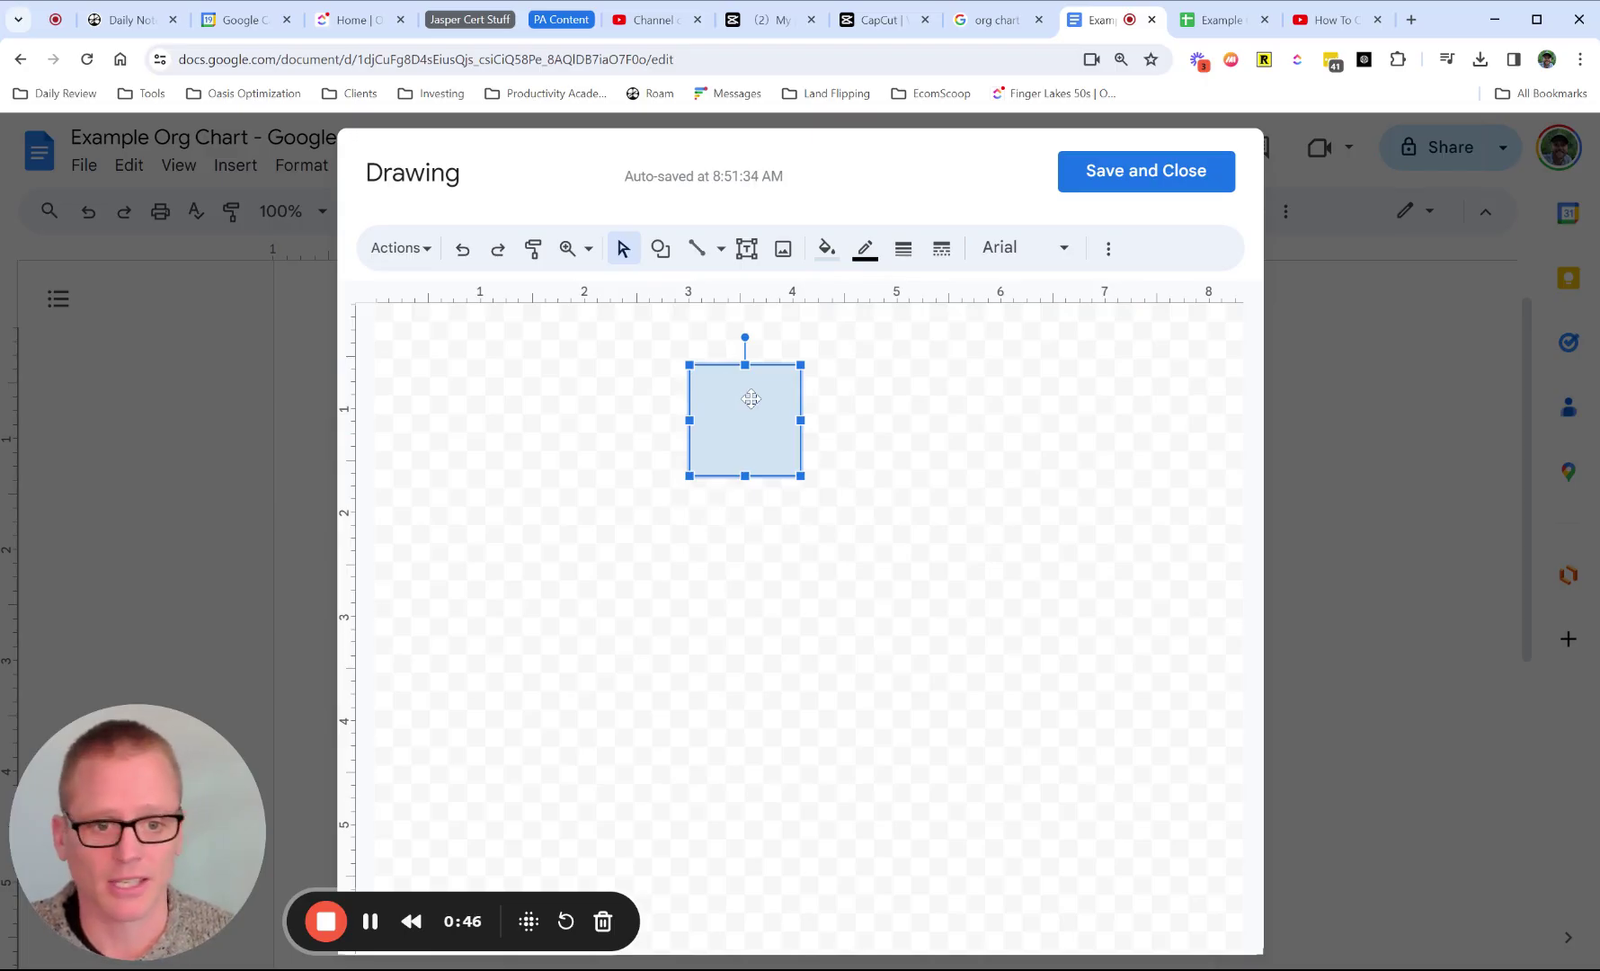
Step: Label the box CEO, then dismiss the Shapes list without adding another shape
double_click(752, 406)
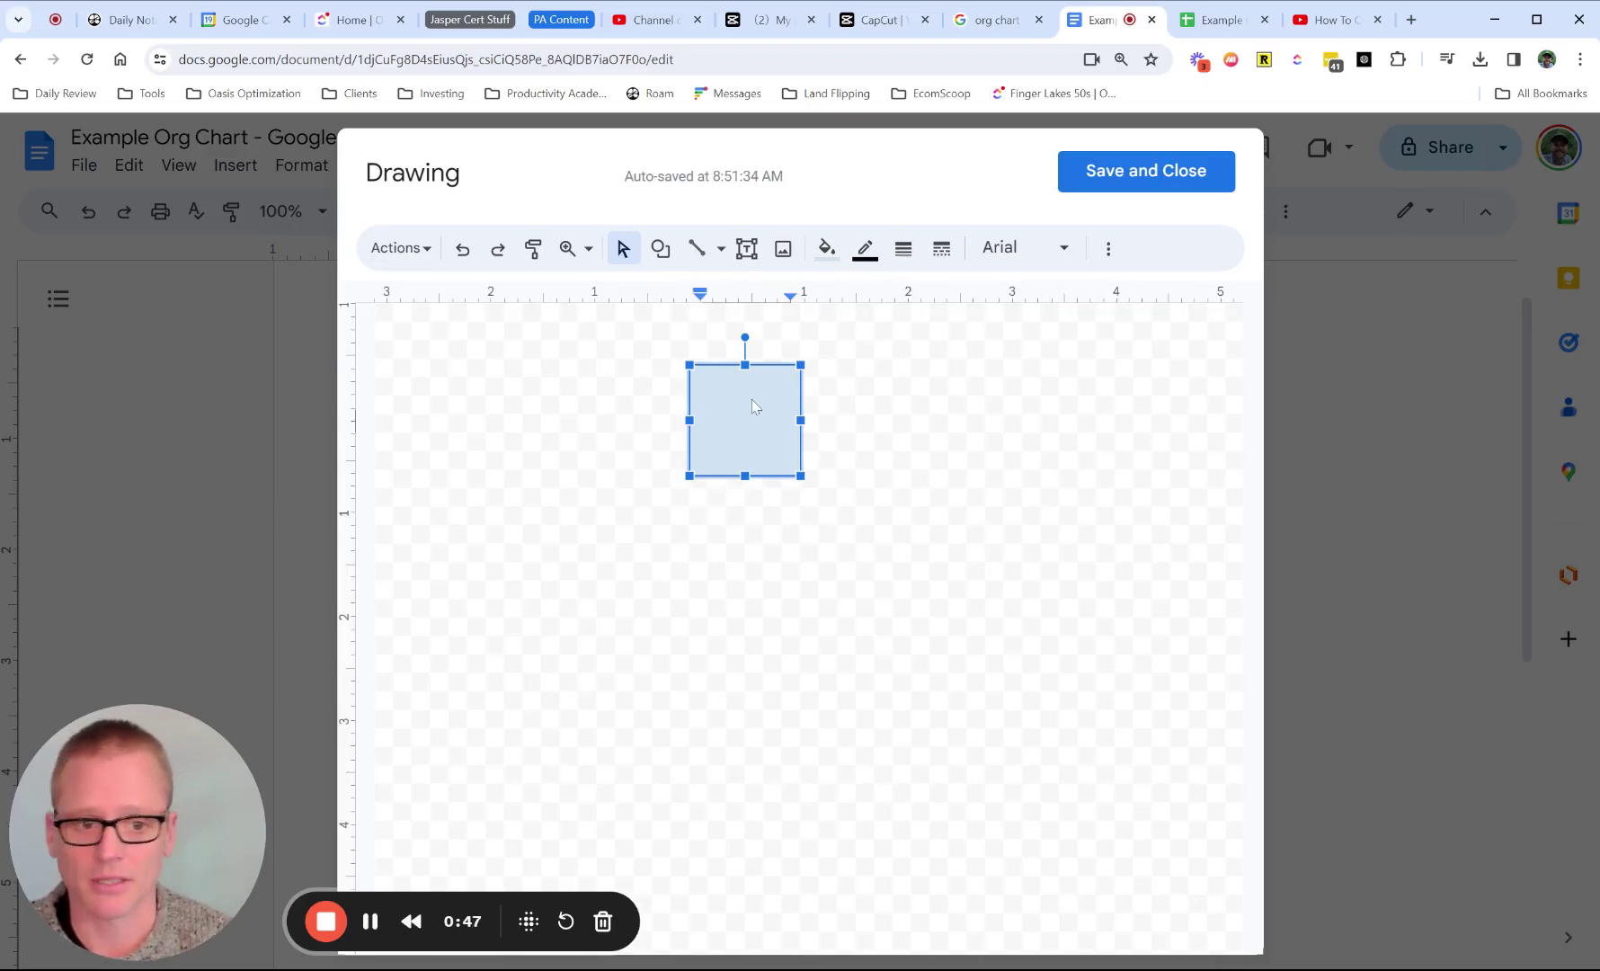
text(CEO)
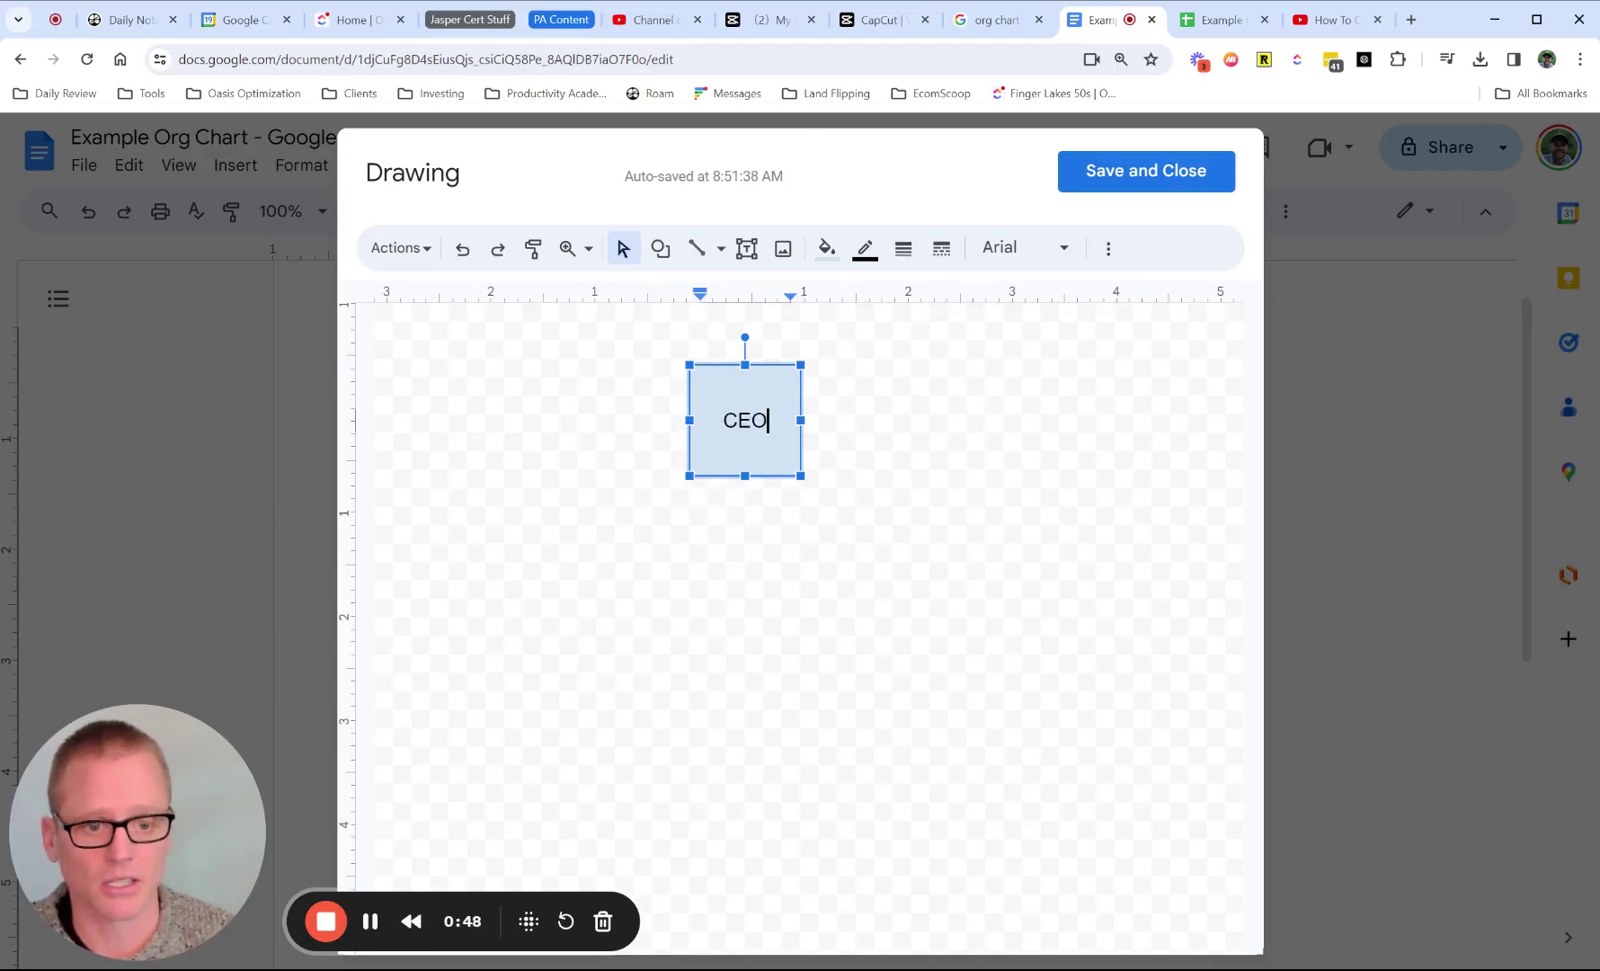
click(661, 248)
mouse_move(706, 292)
key(Escape)
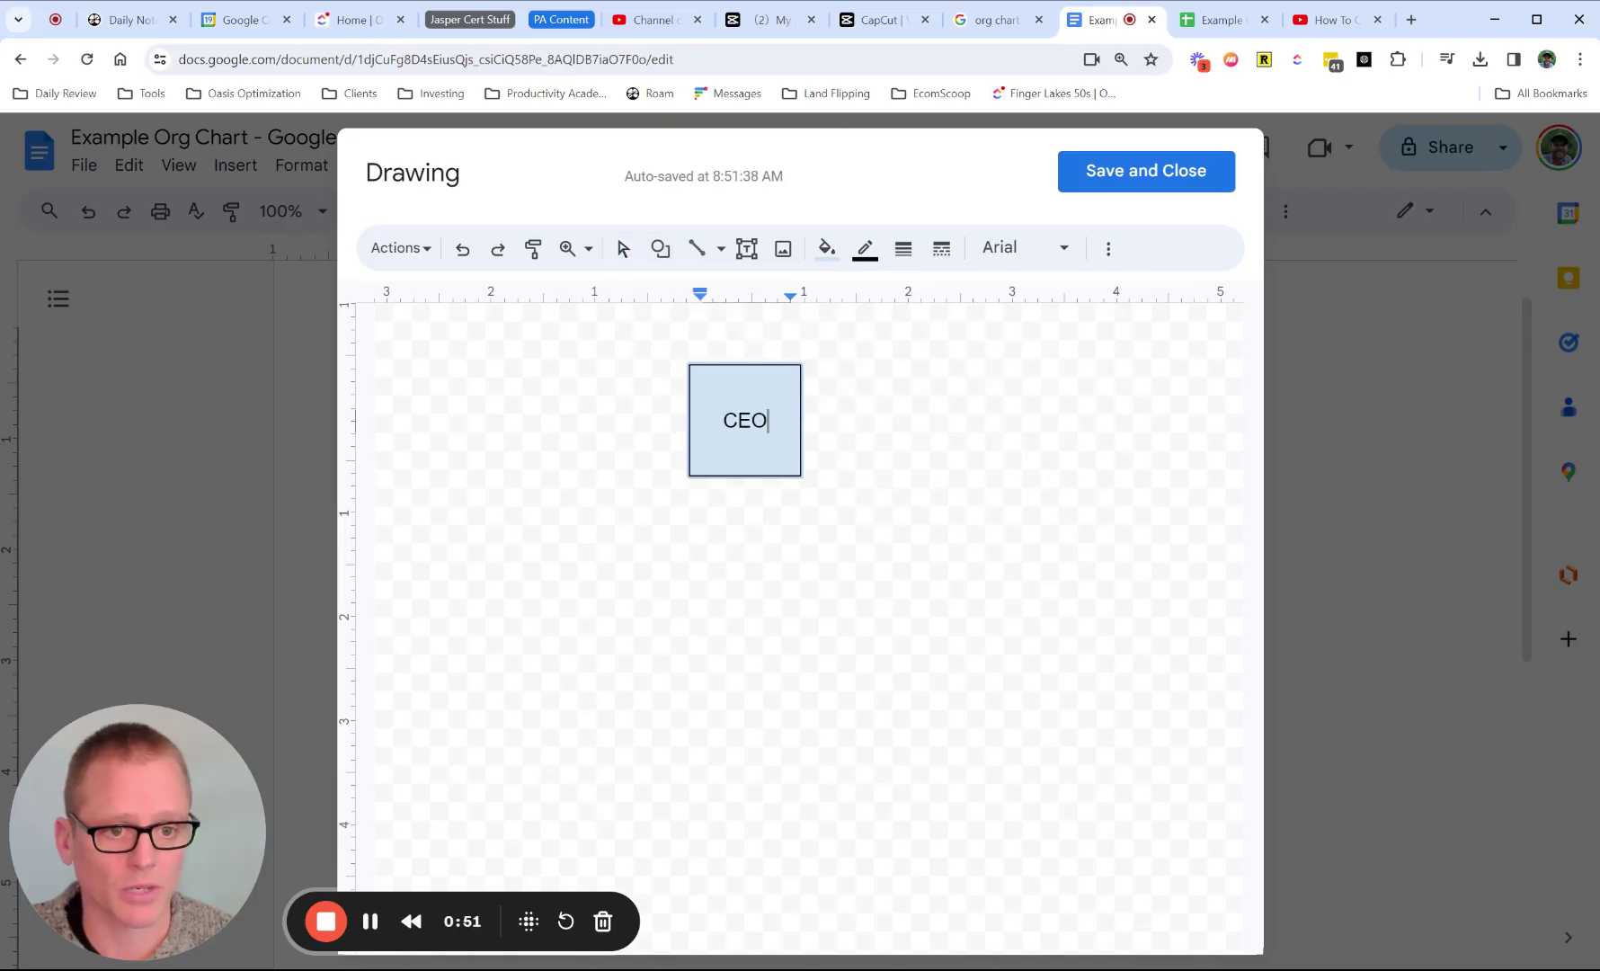
Step: Add a new box below CEO and label it CFO
click(661, 584)
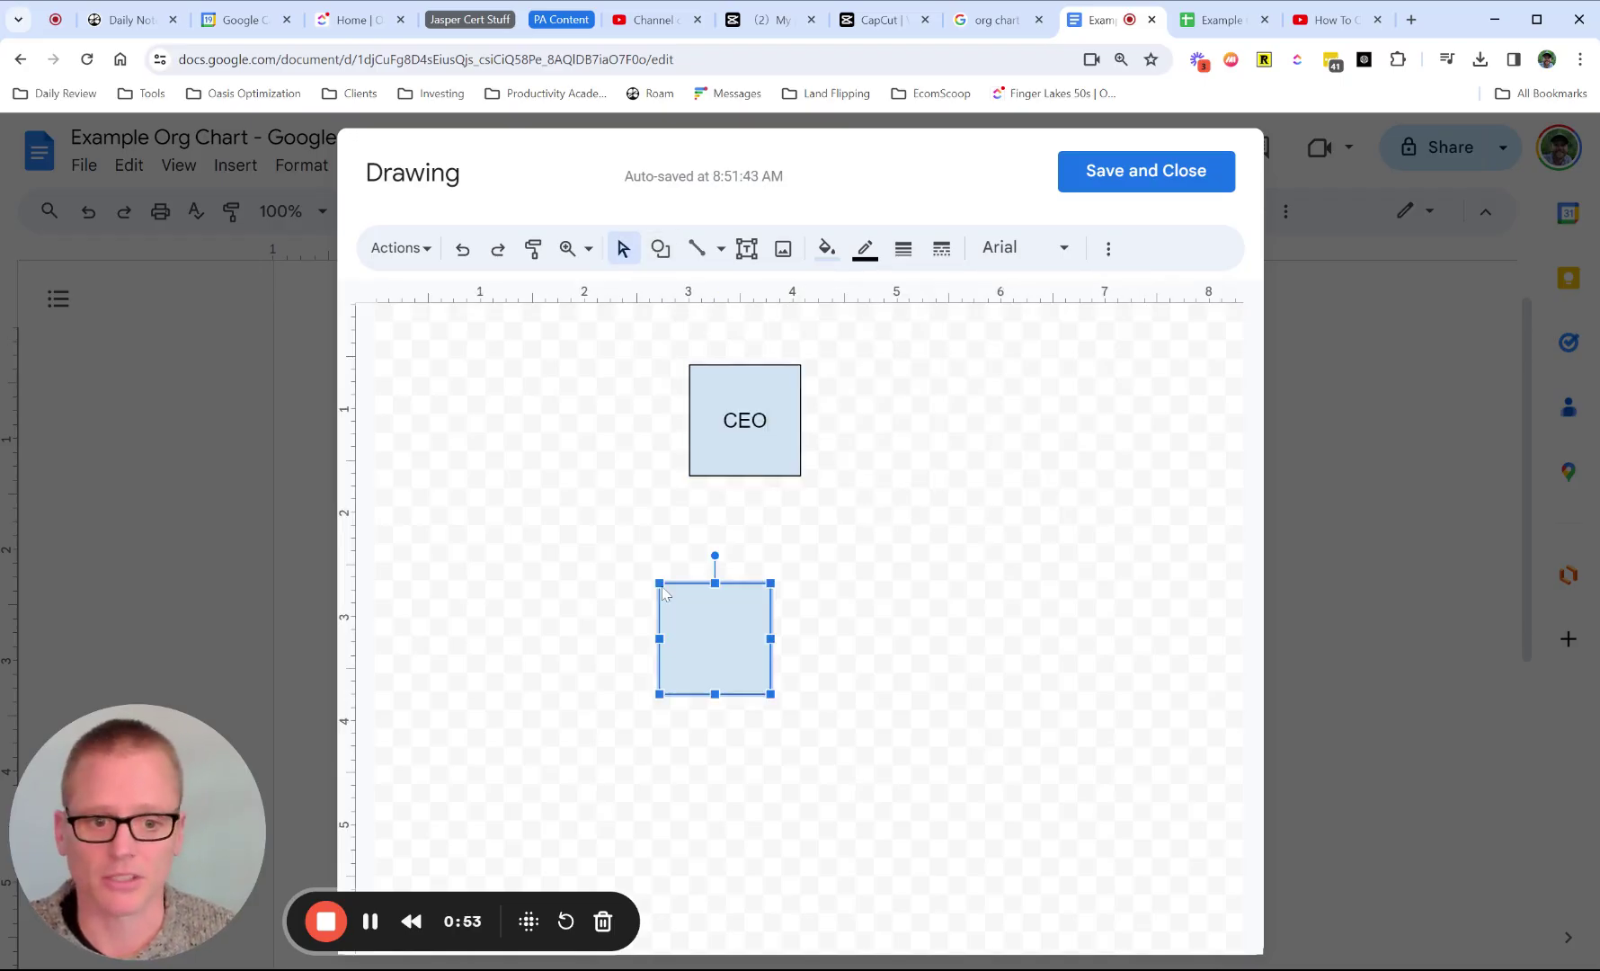
click(712, 649)
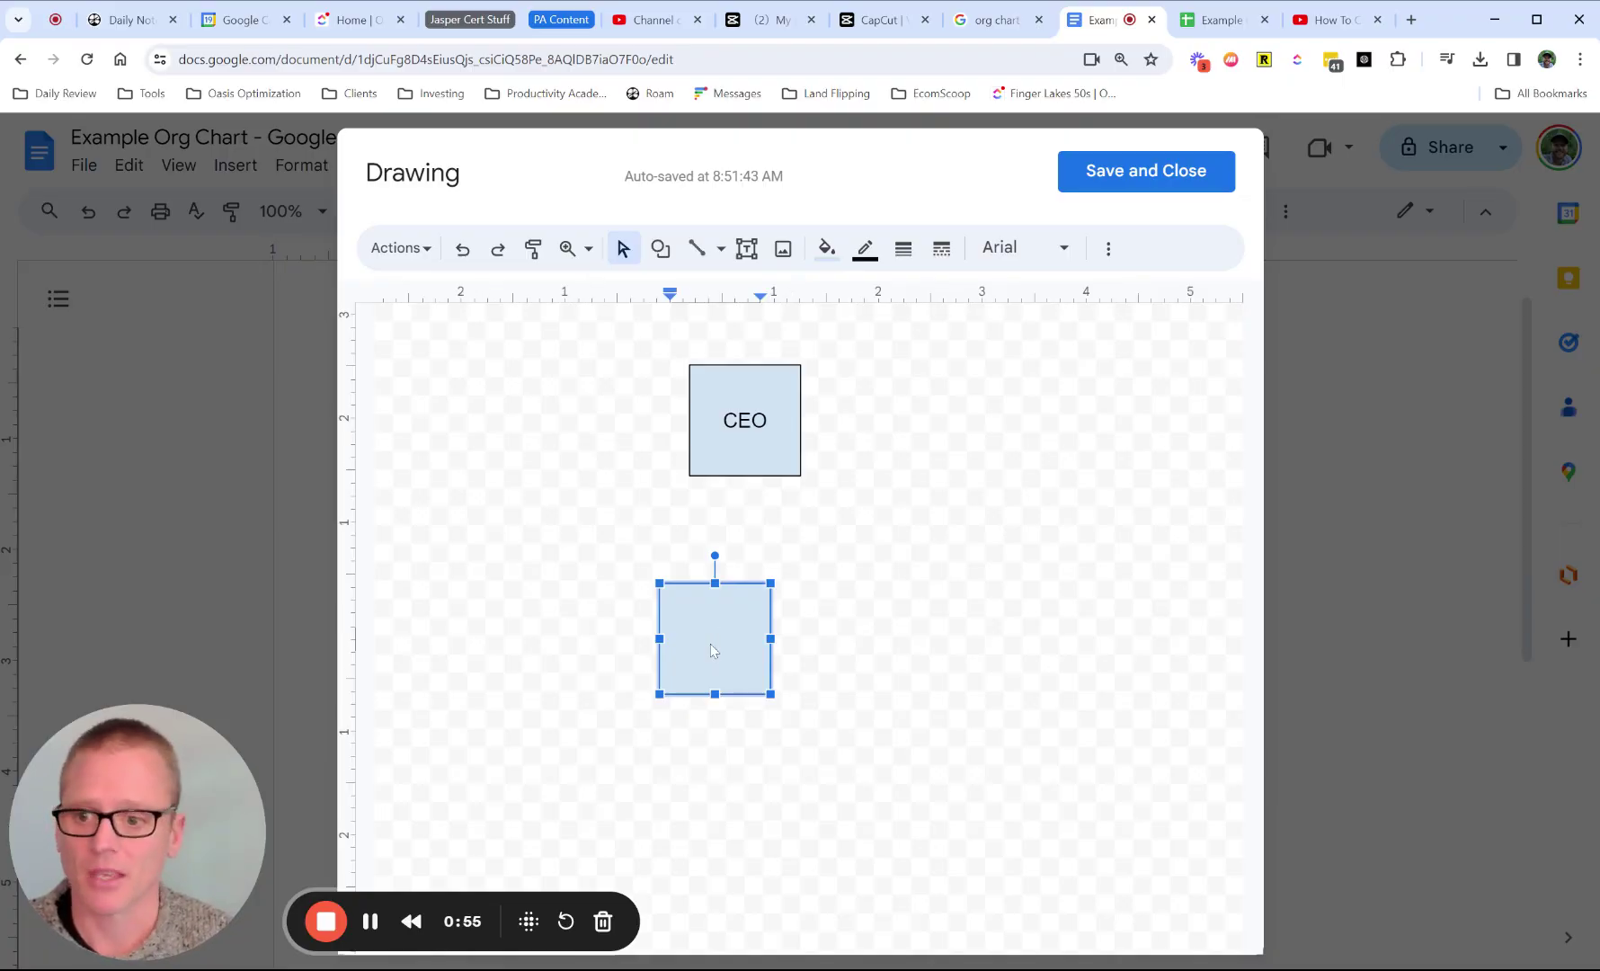
text(CFO)
key(Return)
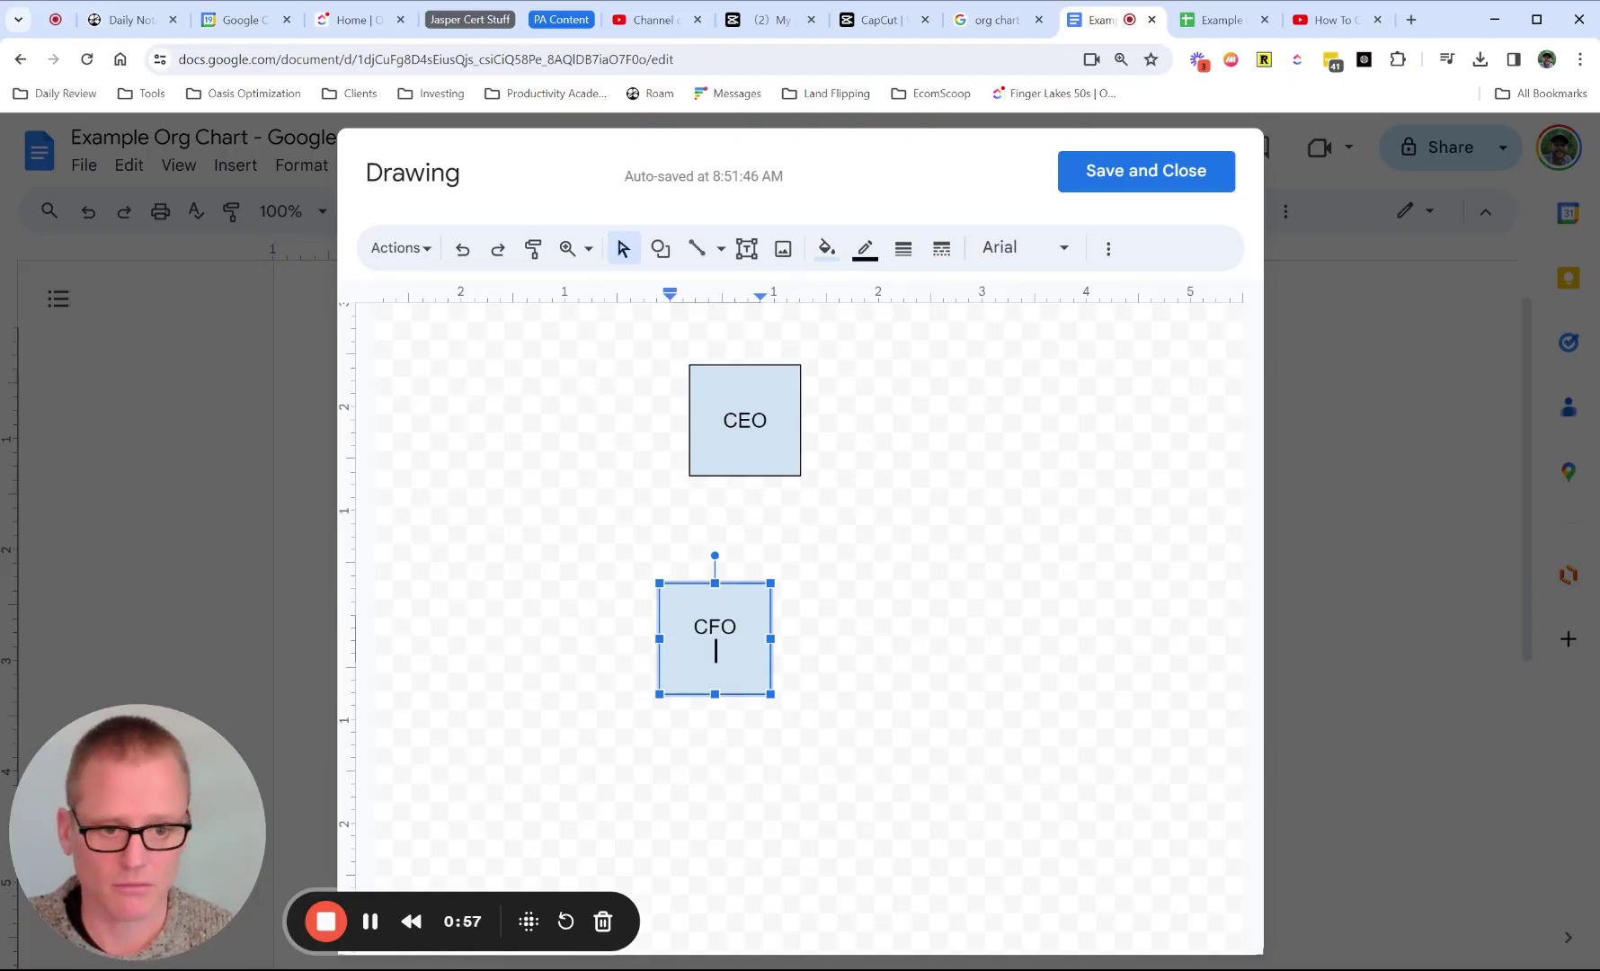
key(ctrl+shift+l)
key(BackSpace)
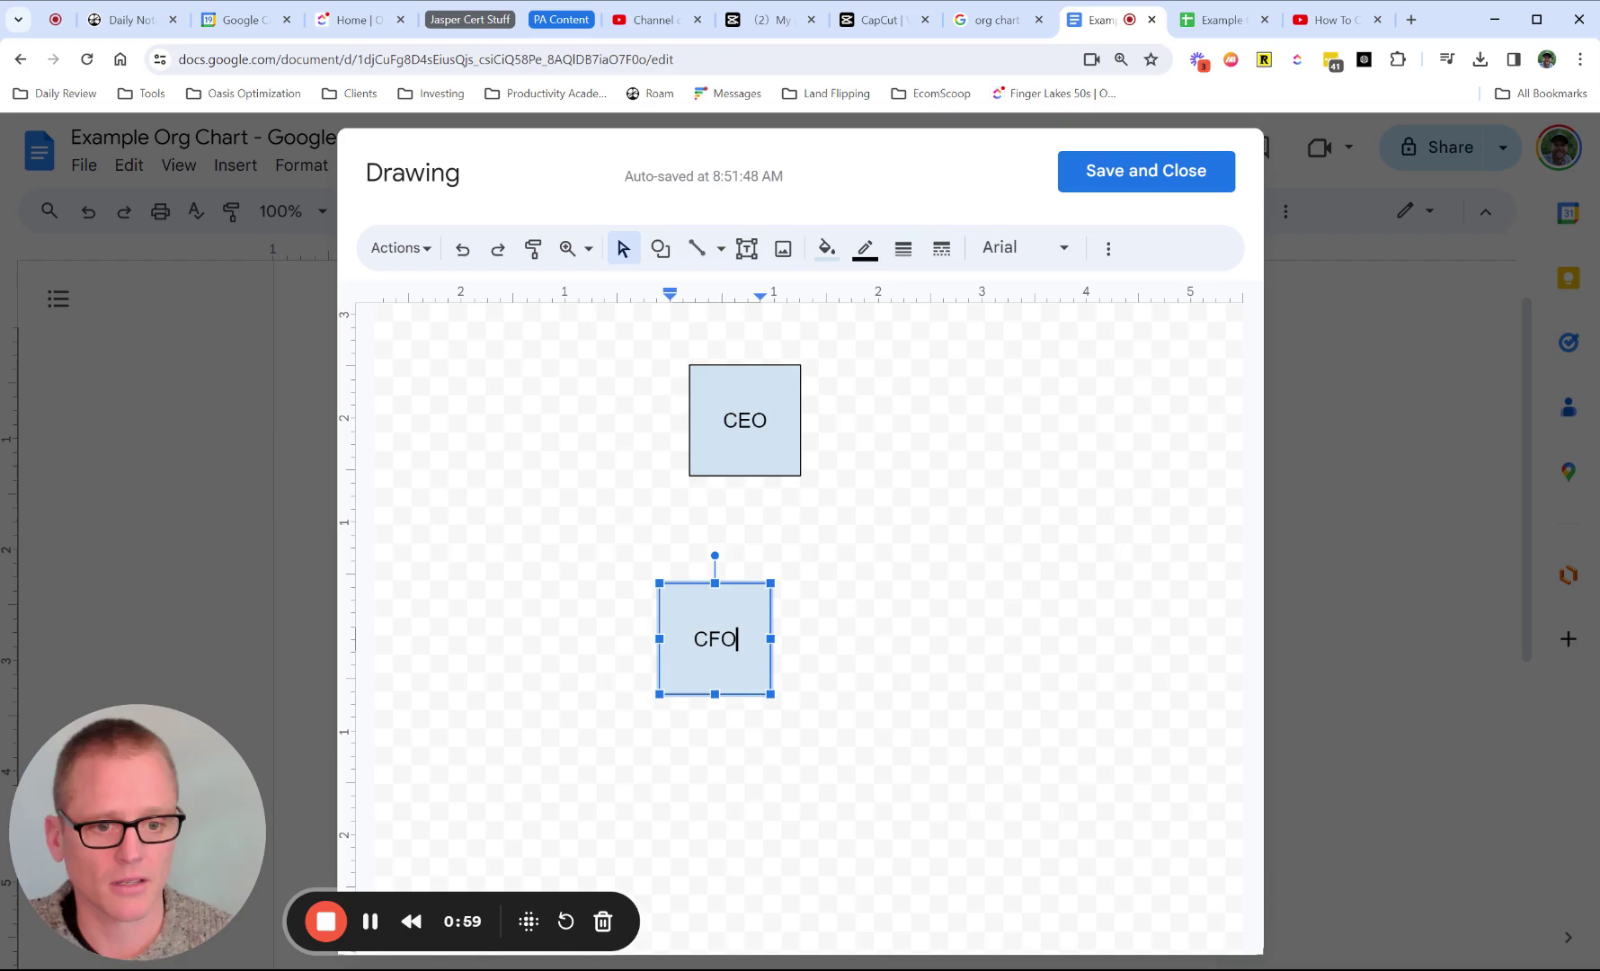
click(850, 639)
Step: Duplicate the CFO box three times and arrange the copies beside and below it
click(757, 614)
key(ctrl+d)
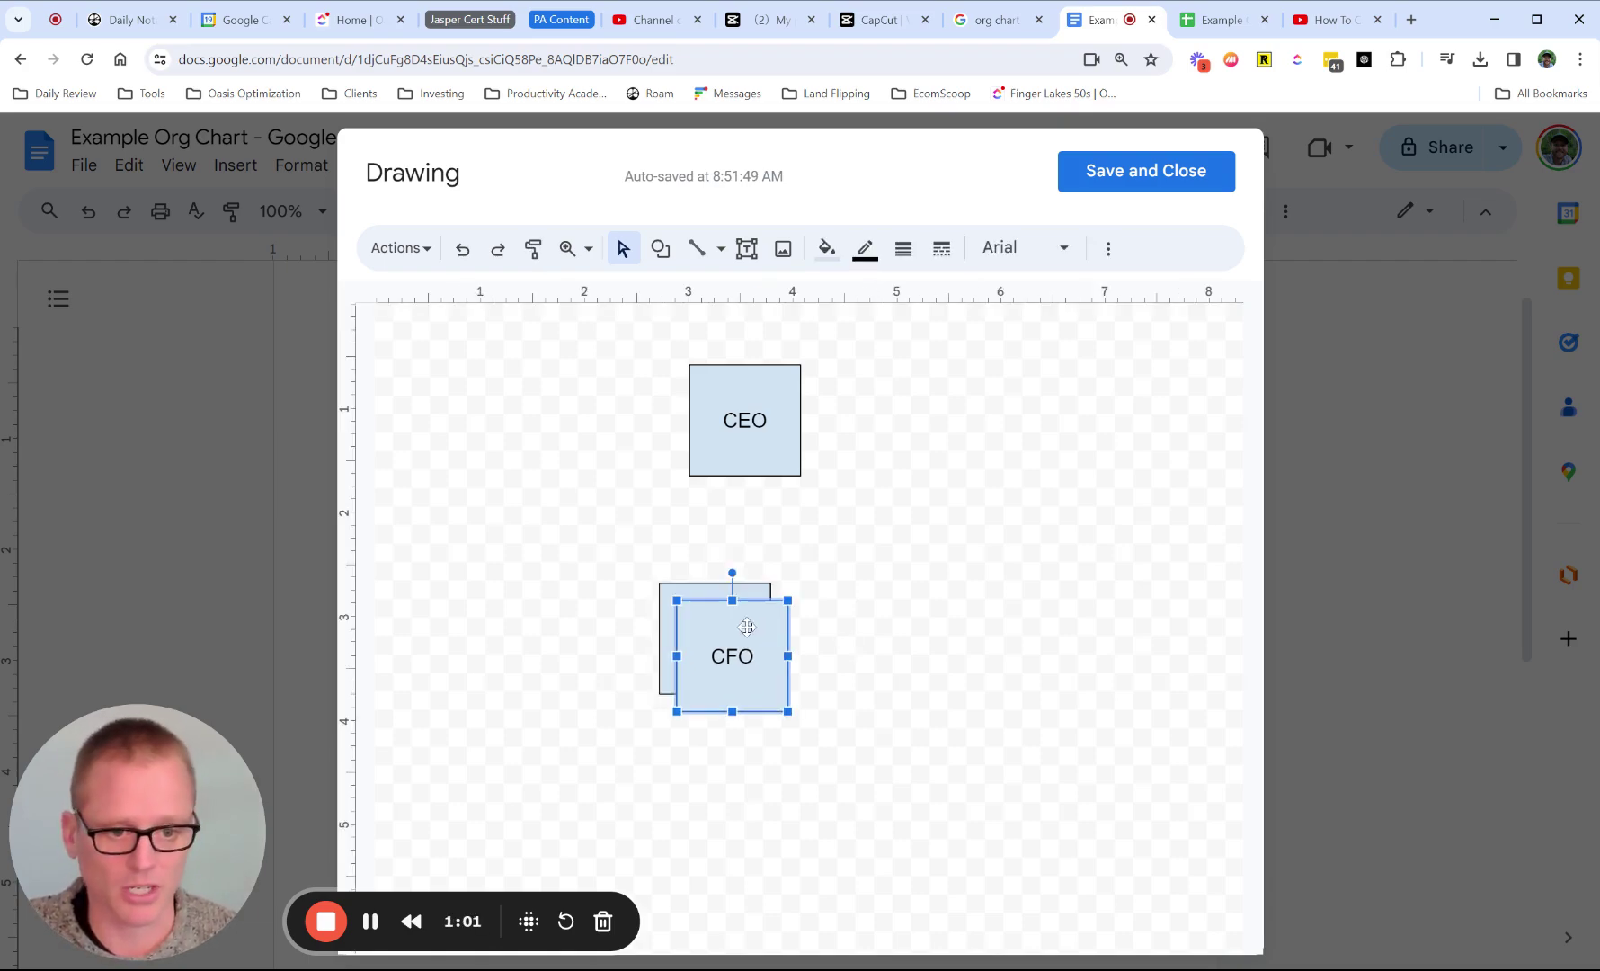
drag(738, 620, 562, 760)
click(725, 613)
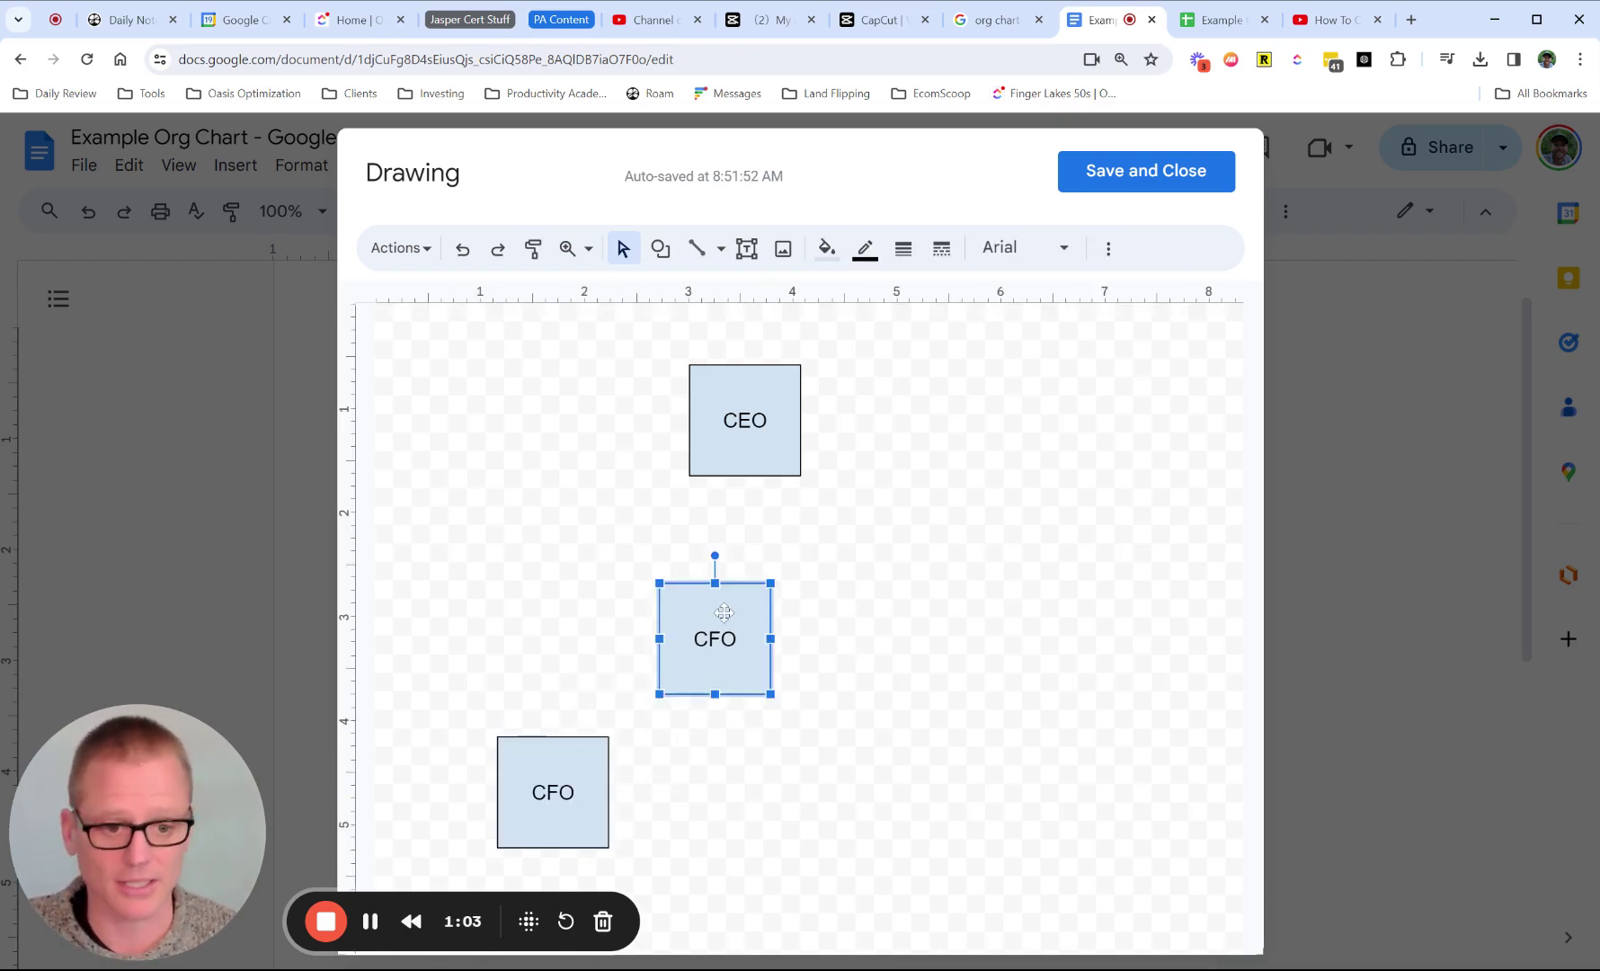
key(ctrl+d)
drag(725, 612, 681, 552)
key(ctrl+d)
drag(900, 591, 847, 572)
Step: Relabel the copies as Security beside CFO and Analyst for the two bottom boxes
double_click(845, 586)
text(Security)
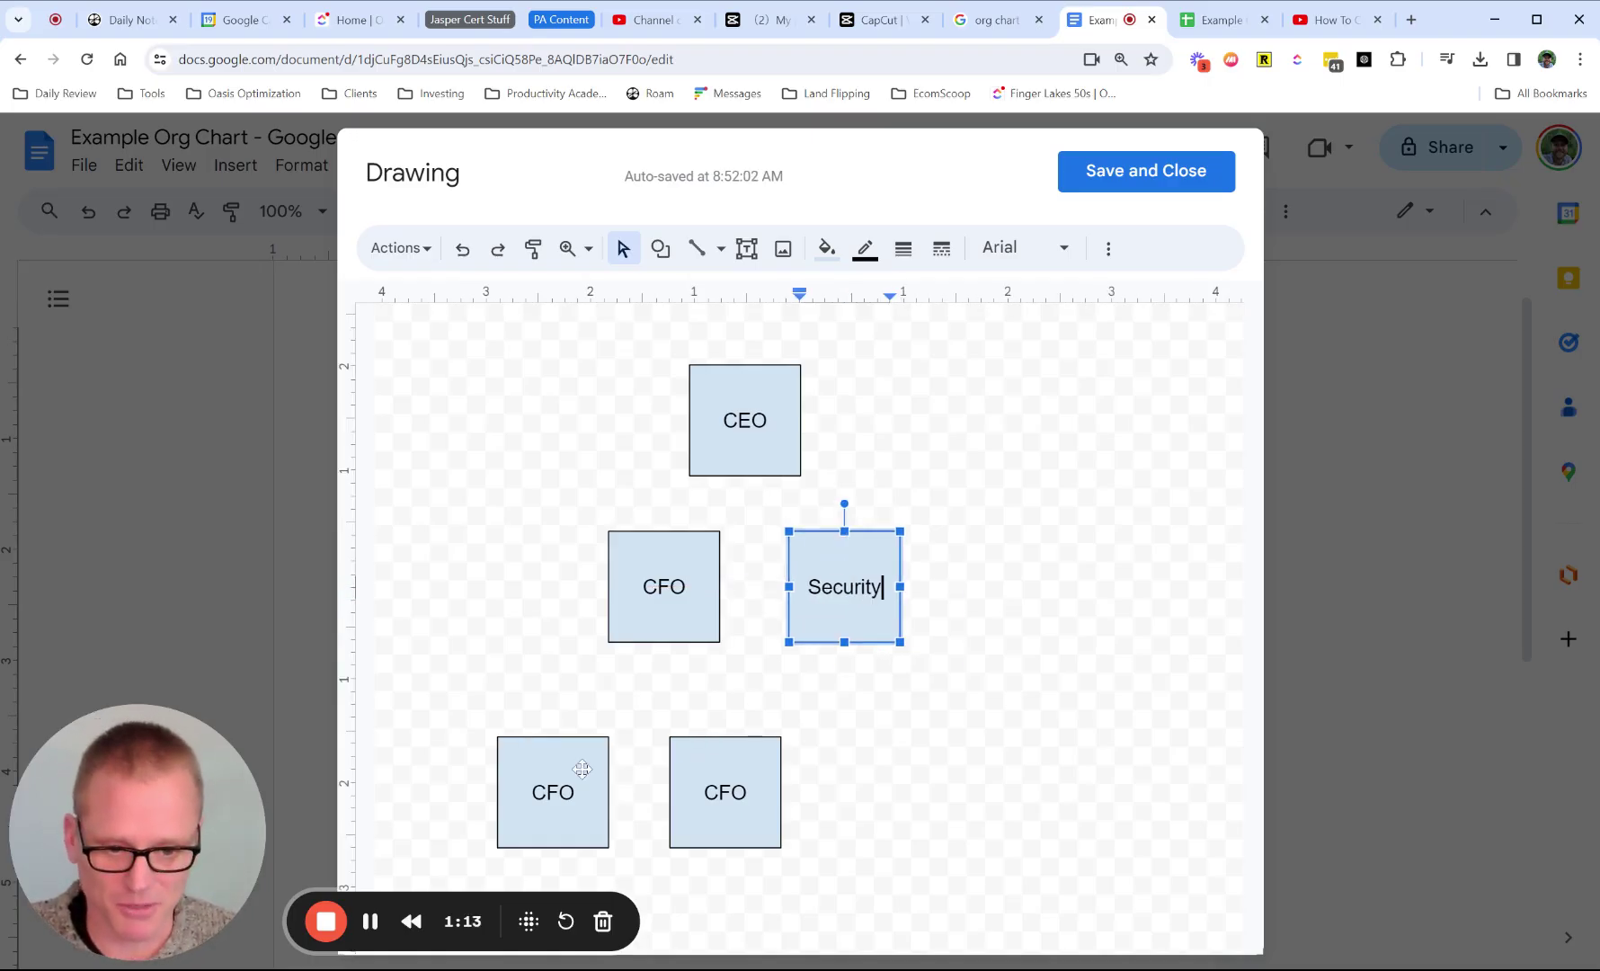
double_click(552, 792)
text(Anals)
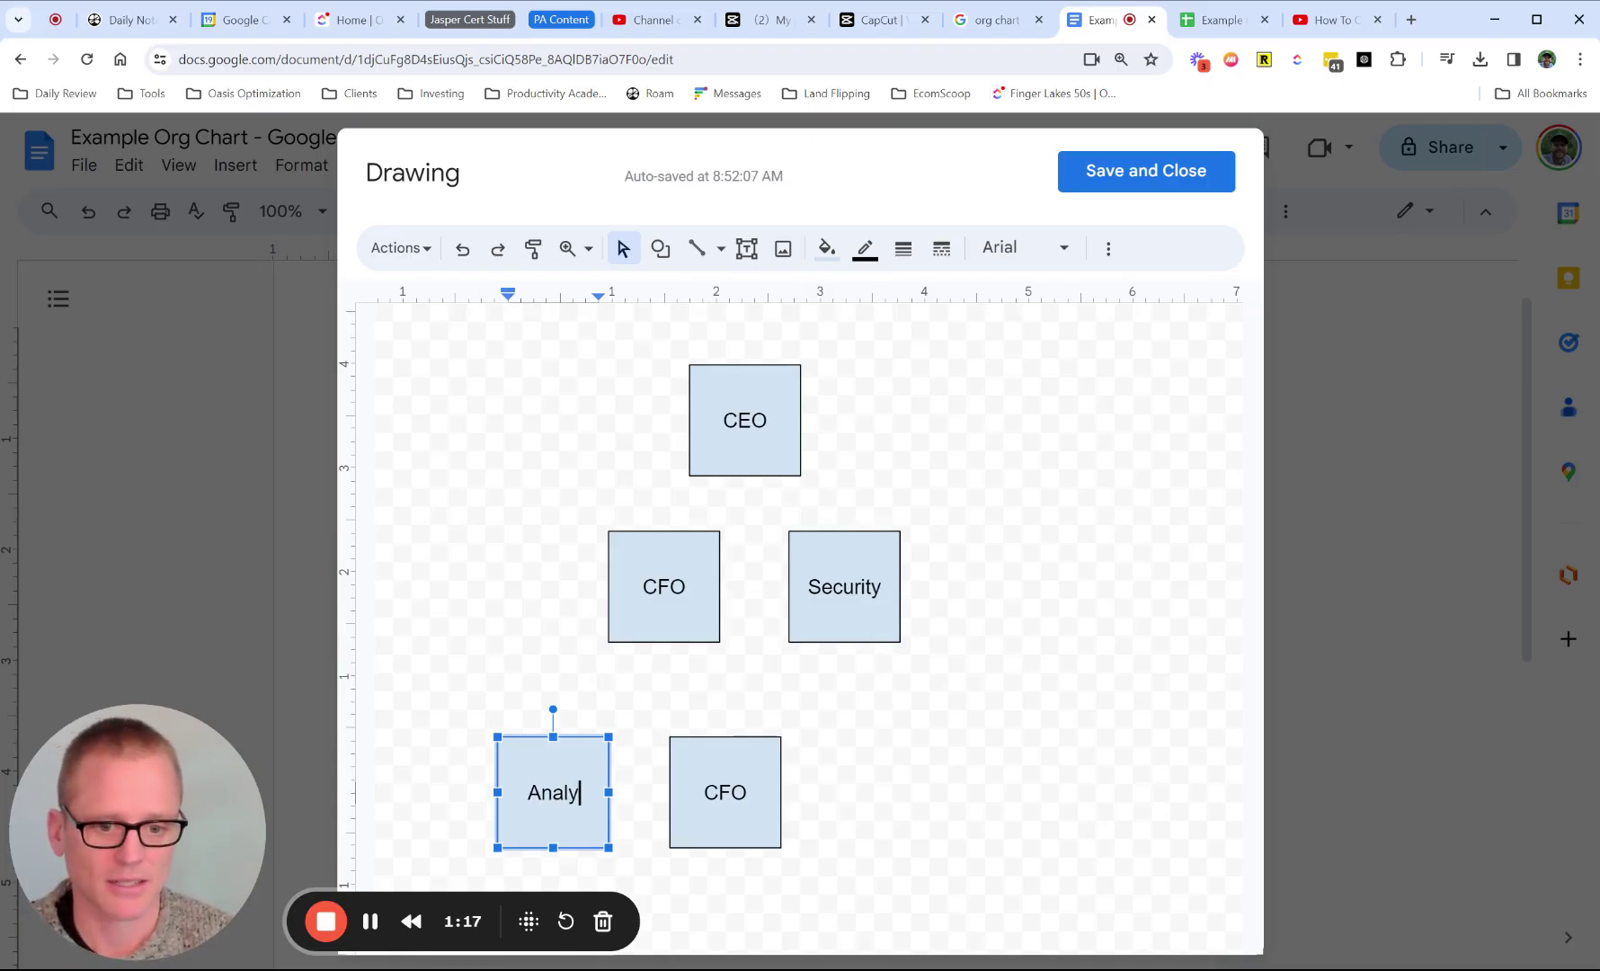
text(st)
double_click(717, 795)
text(An)
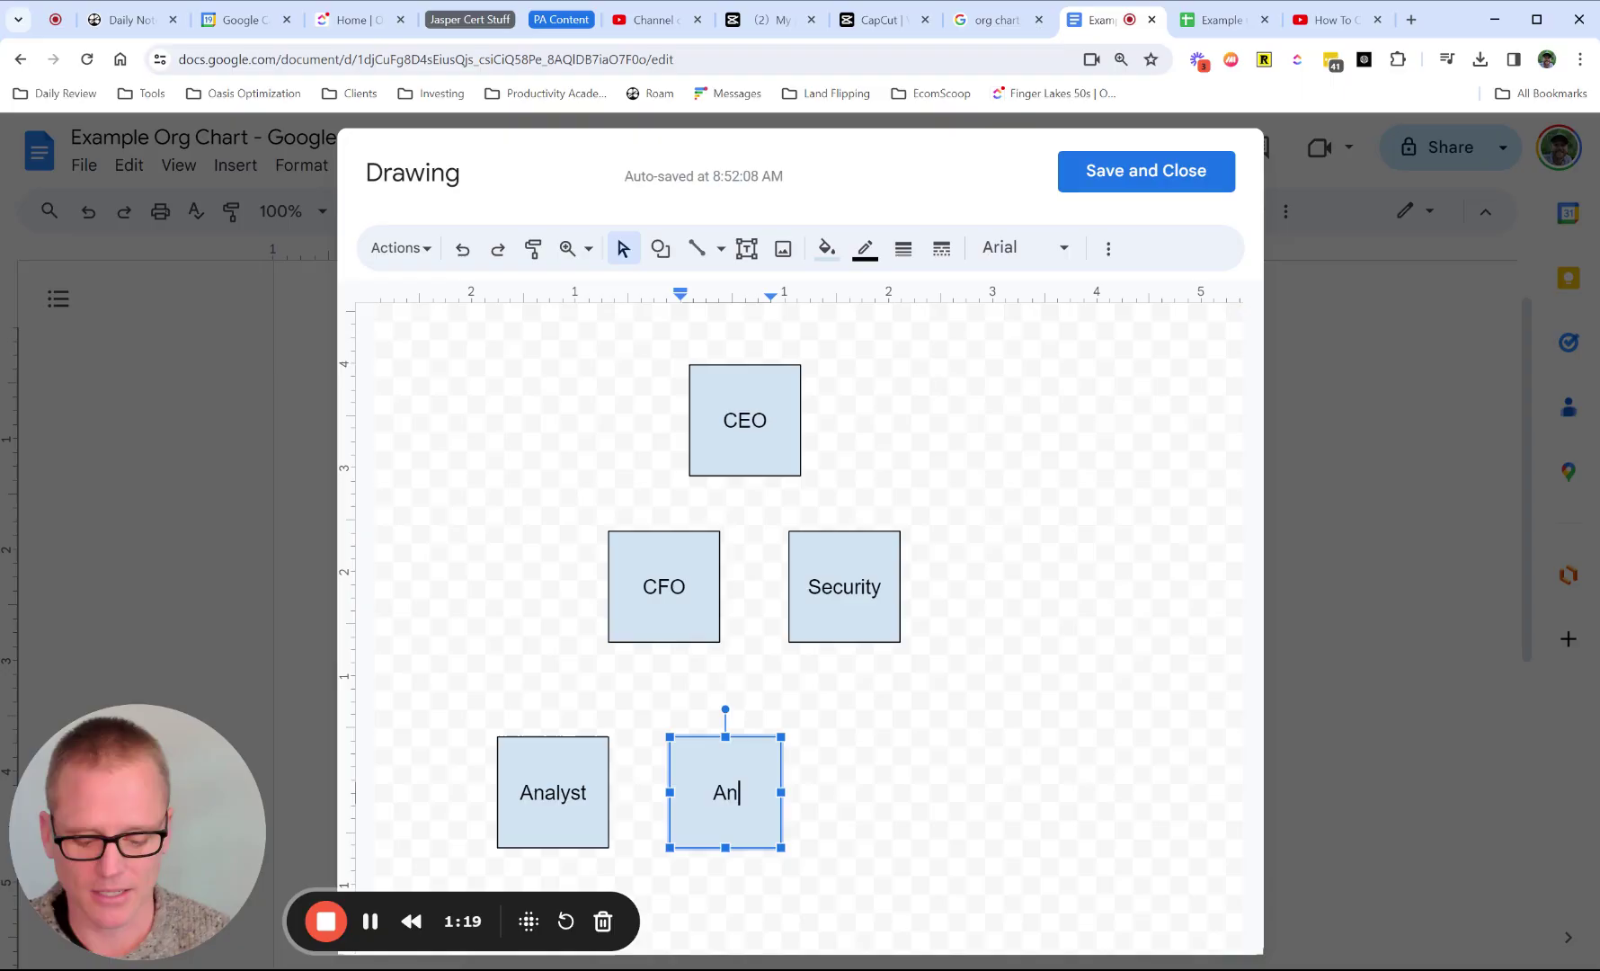
text(alyst)
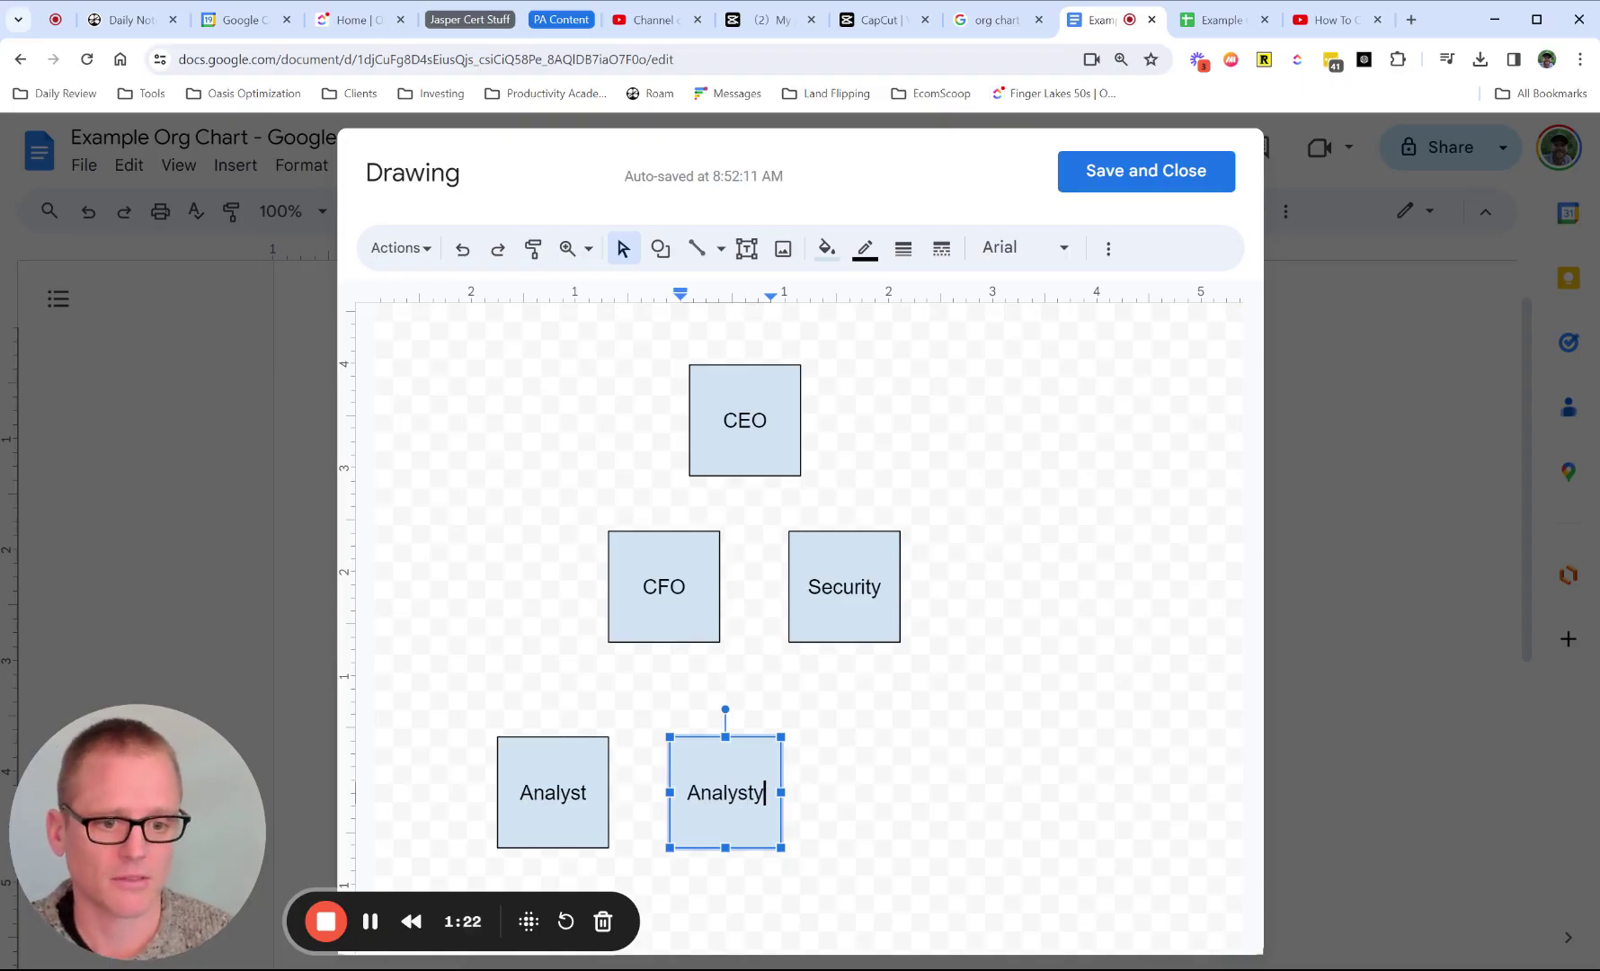
Step: Draw arrows from CEO to the CFO and Security boxes
click(881, 758)
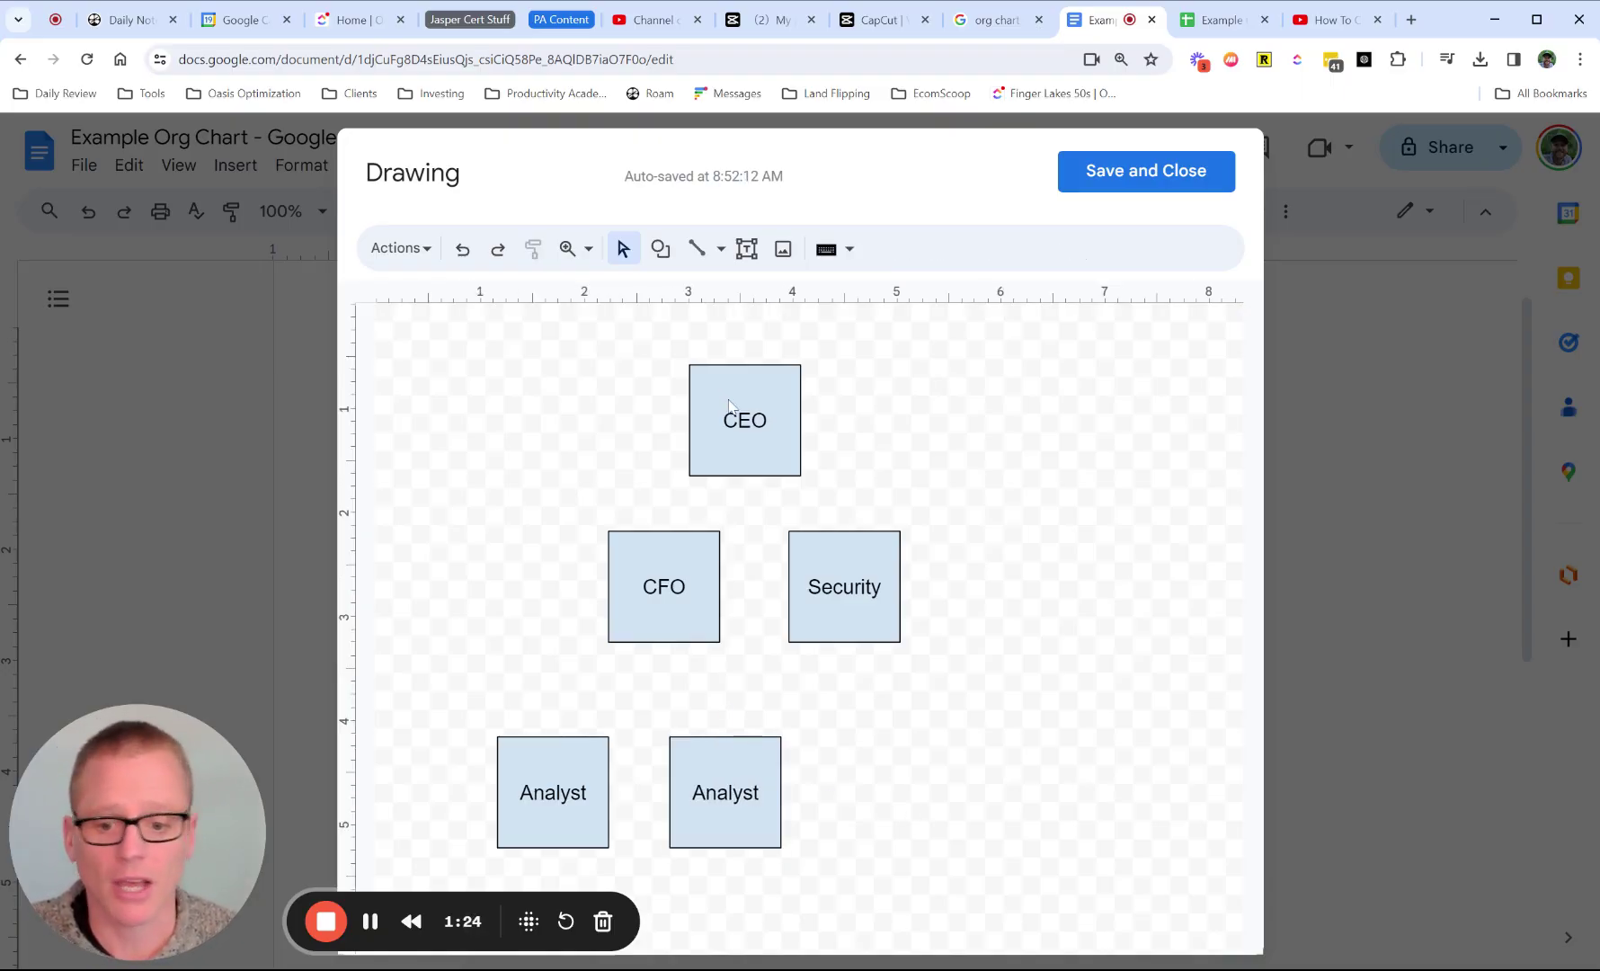
click(719, 252)
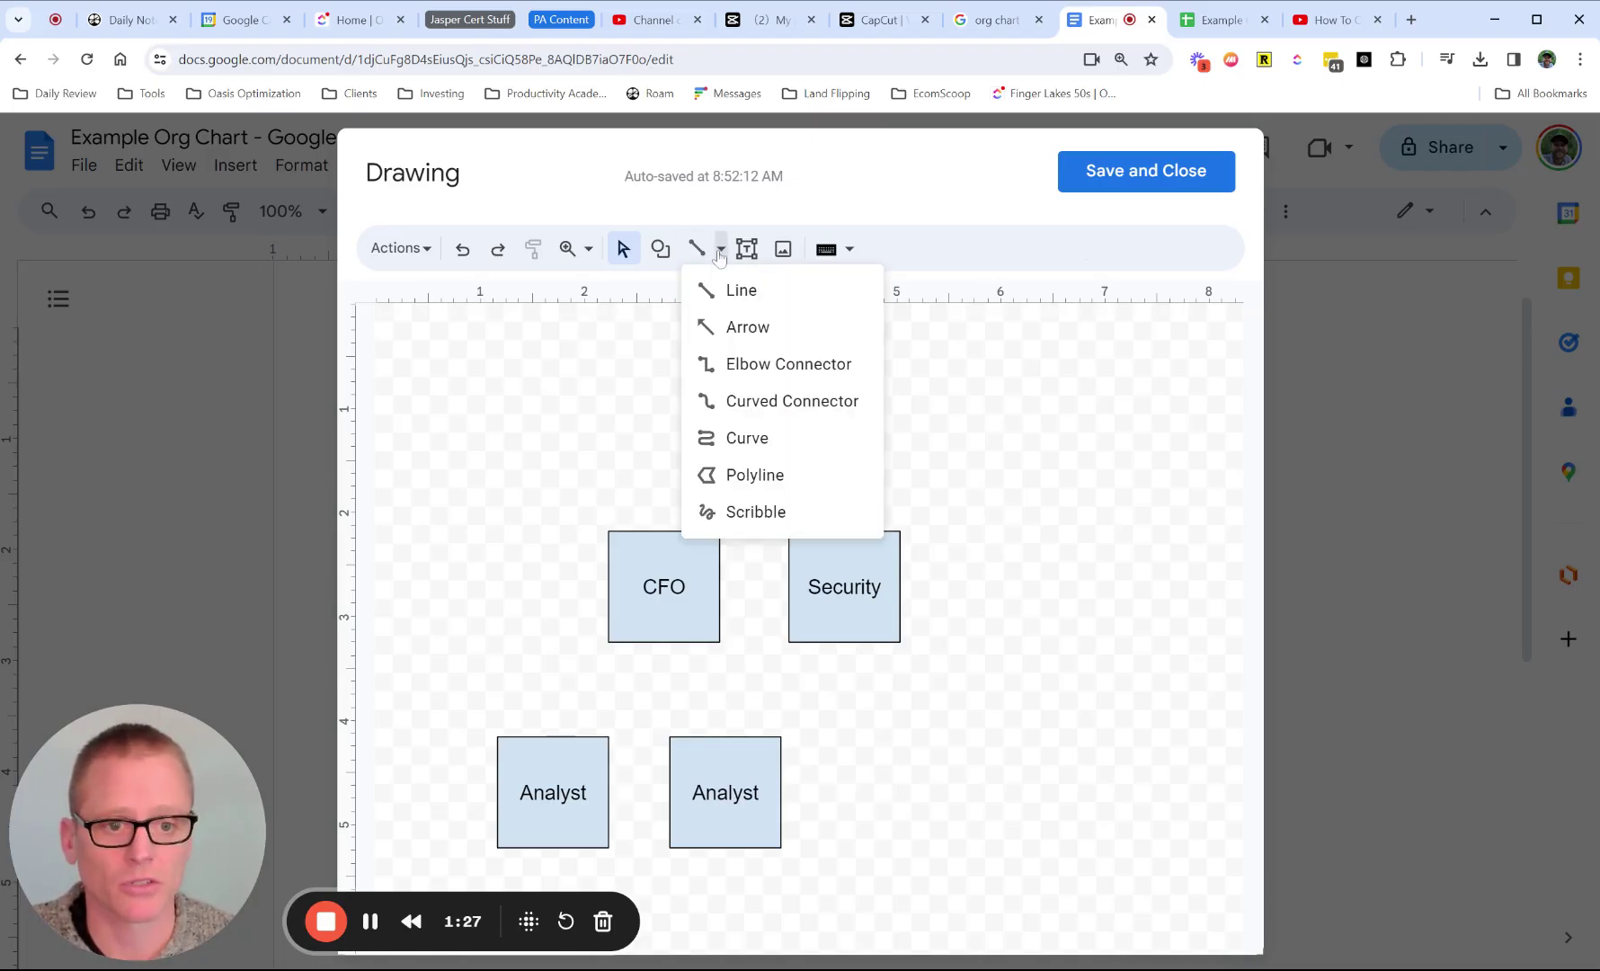
click(715, 326)
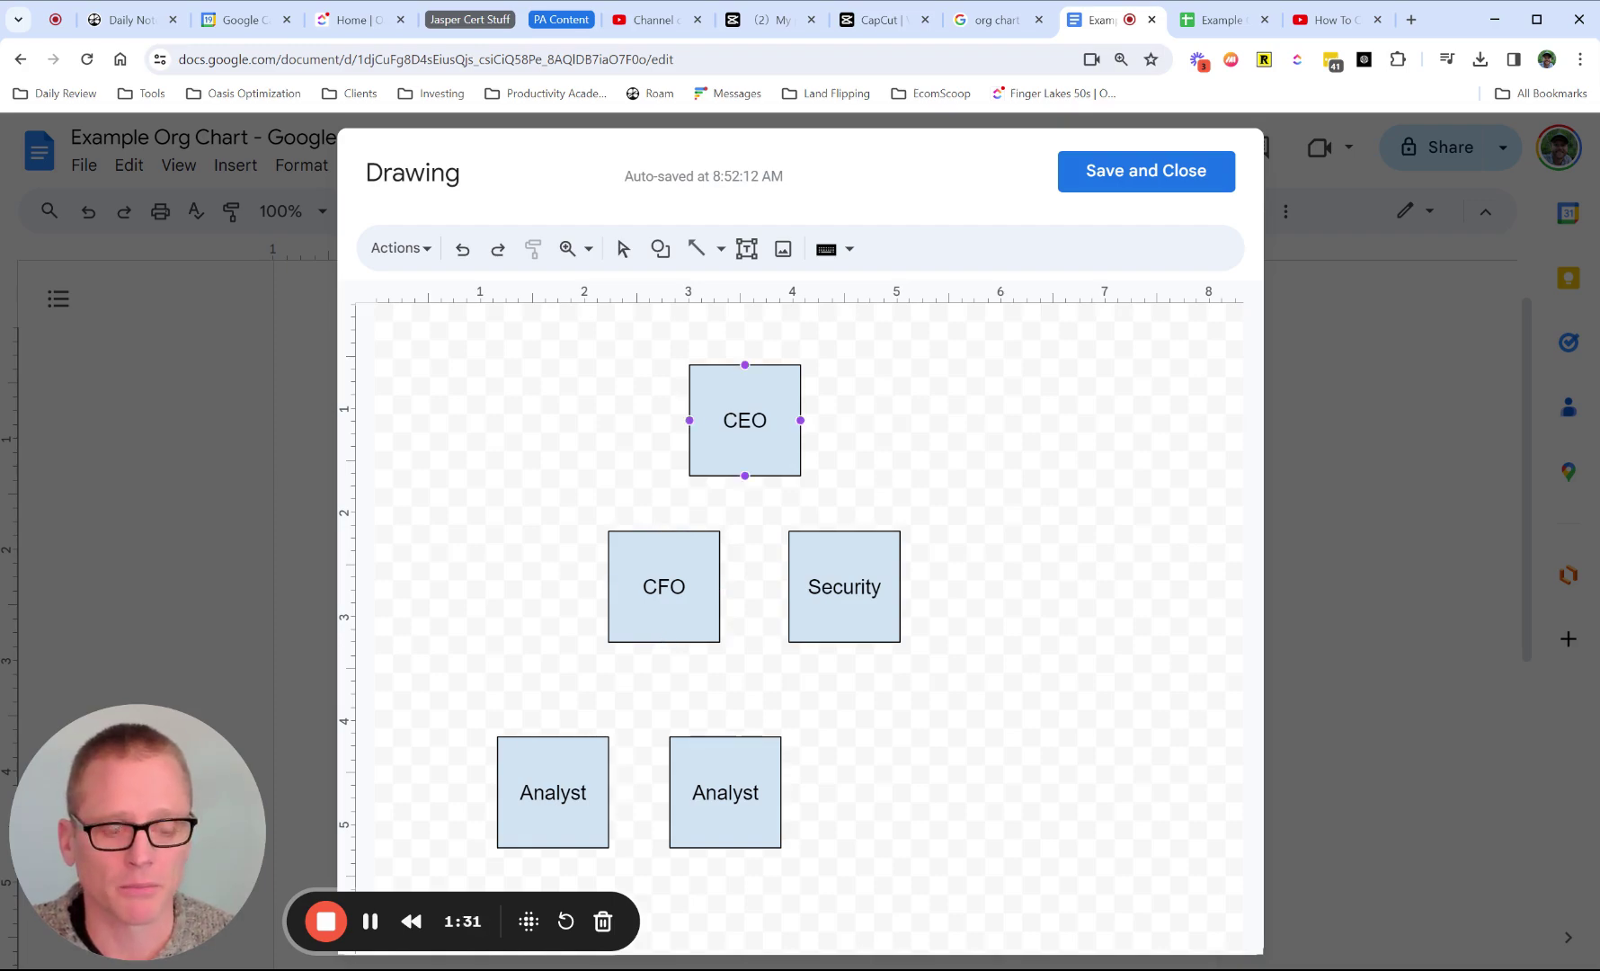
drag(745, 475, 665, 530)
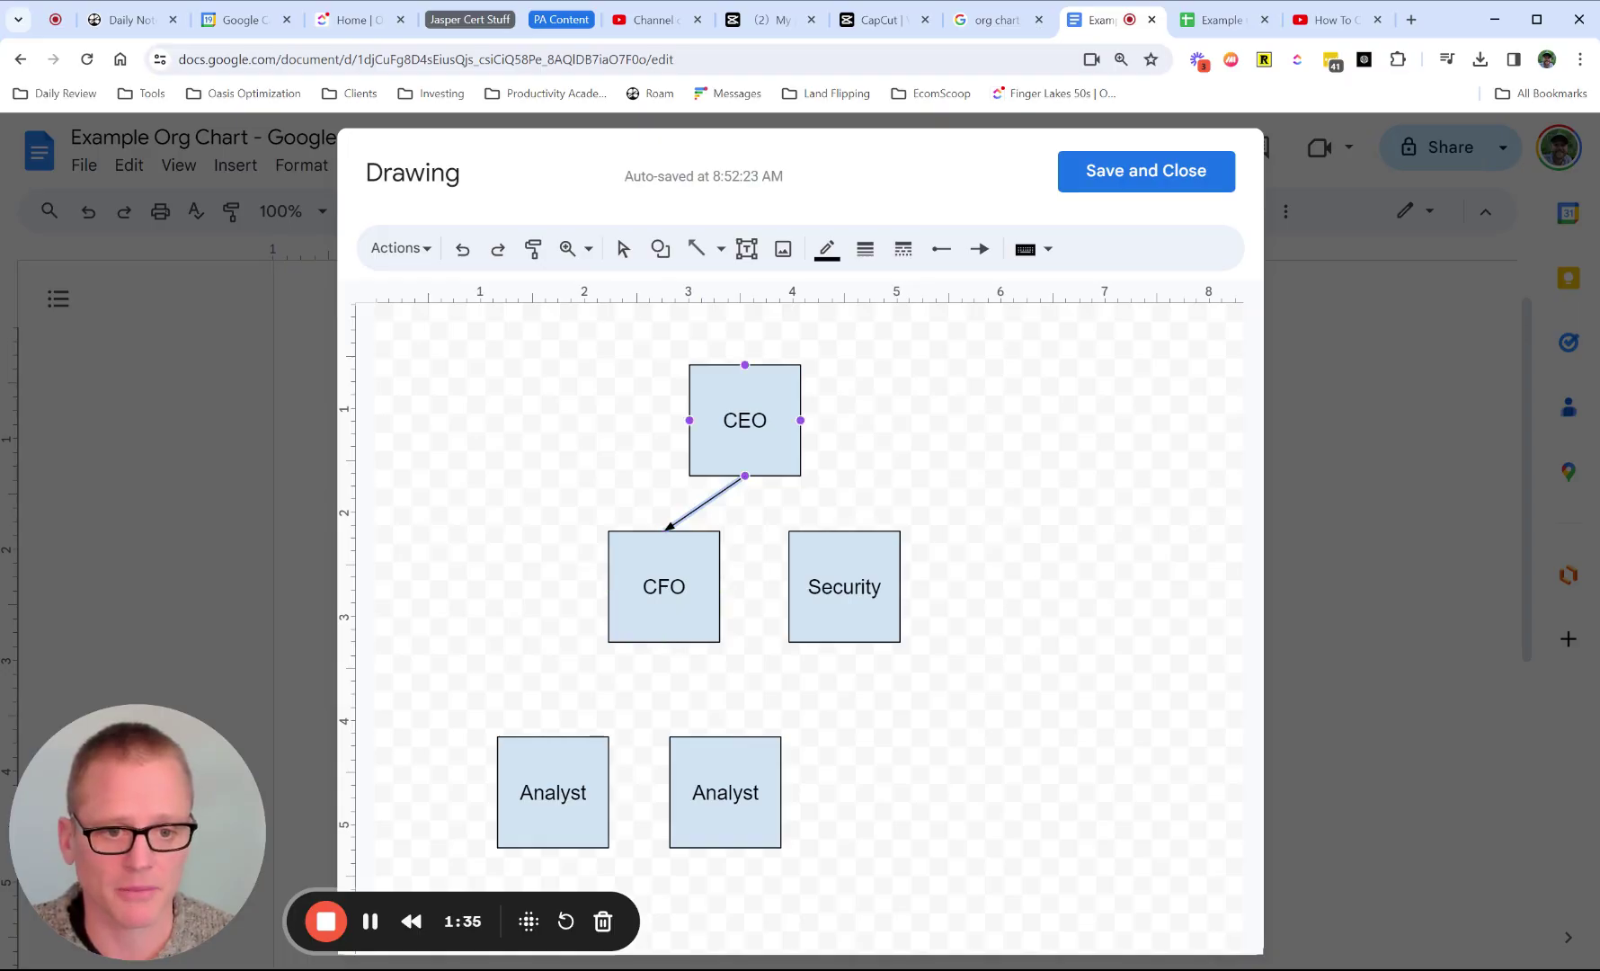
drag(746, 476, 844, 531)
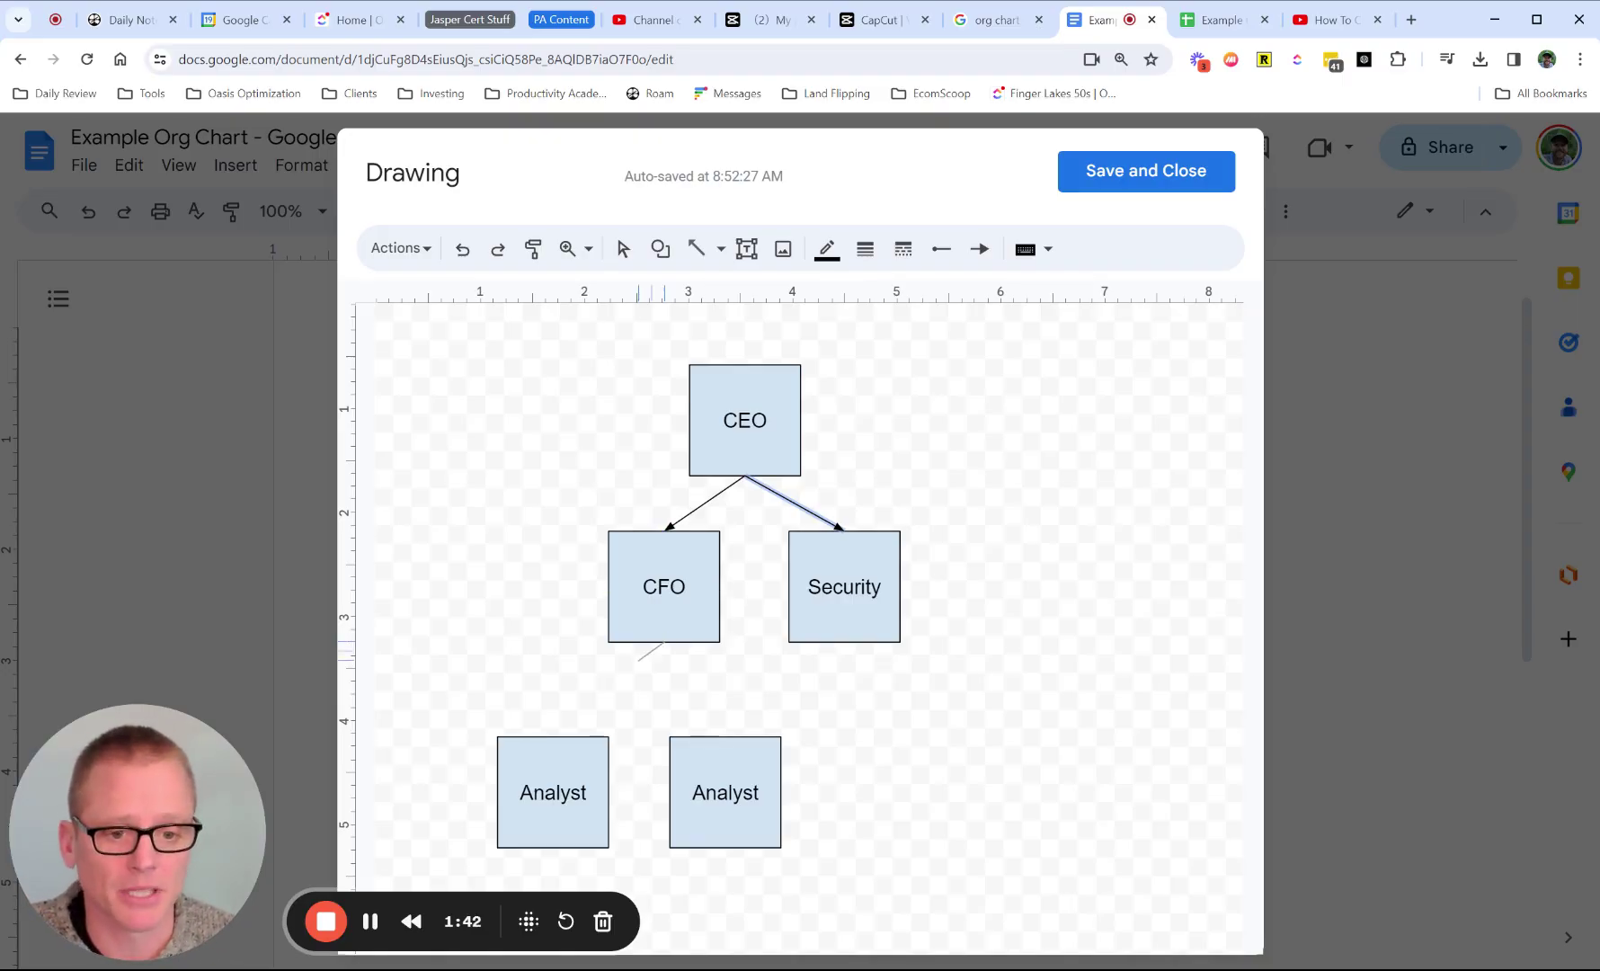
Step: Draw an arrow from CFO to the left Analyst box and delete a stray extra arrow
mouse_move(664, 642)
mouse_down()
mouse_move(554, 737)
mouse_move(725, 737)
mouse_up()
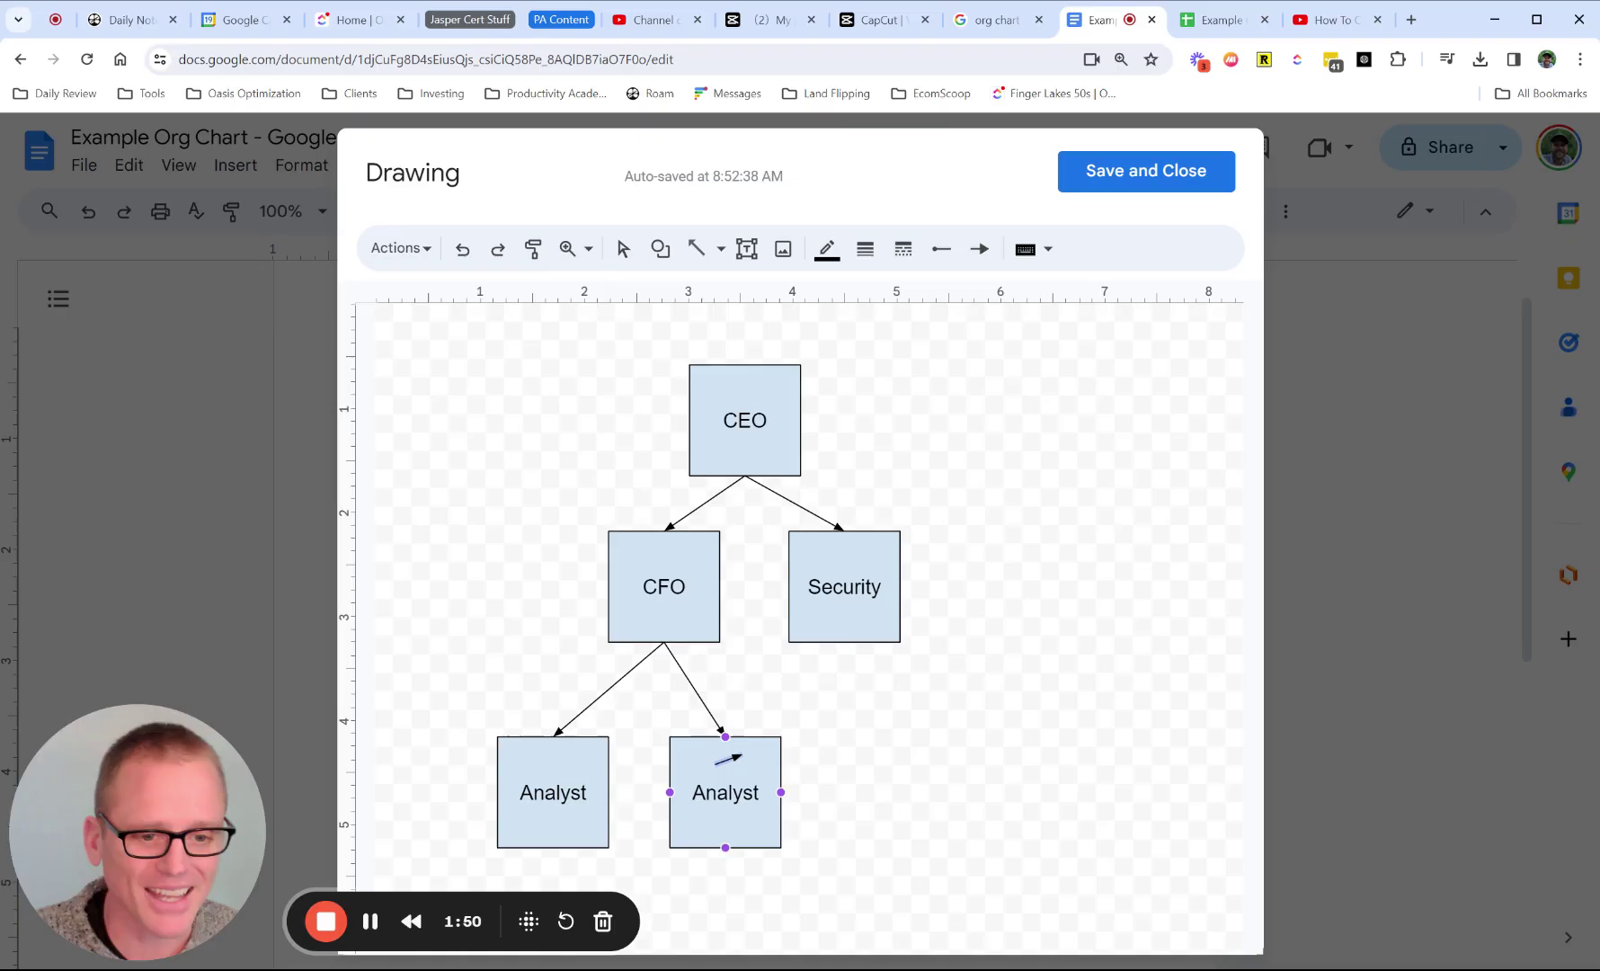
key(Escape)
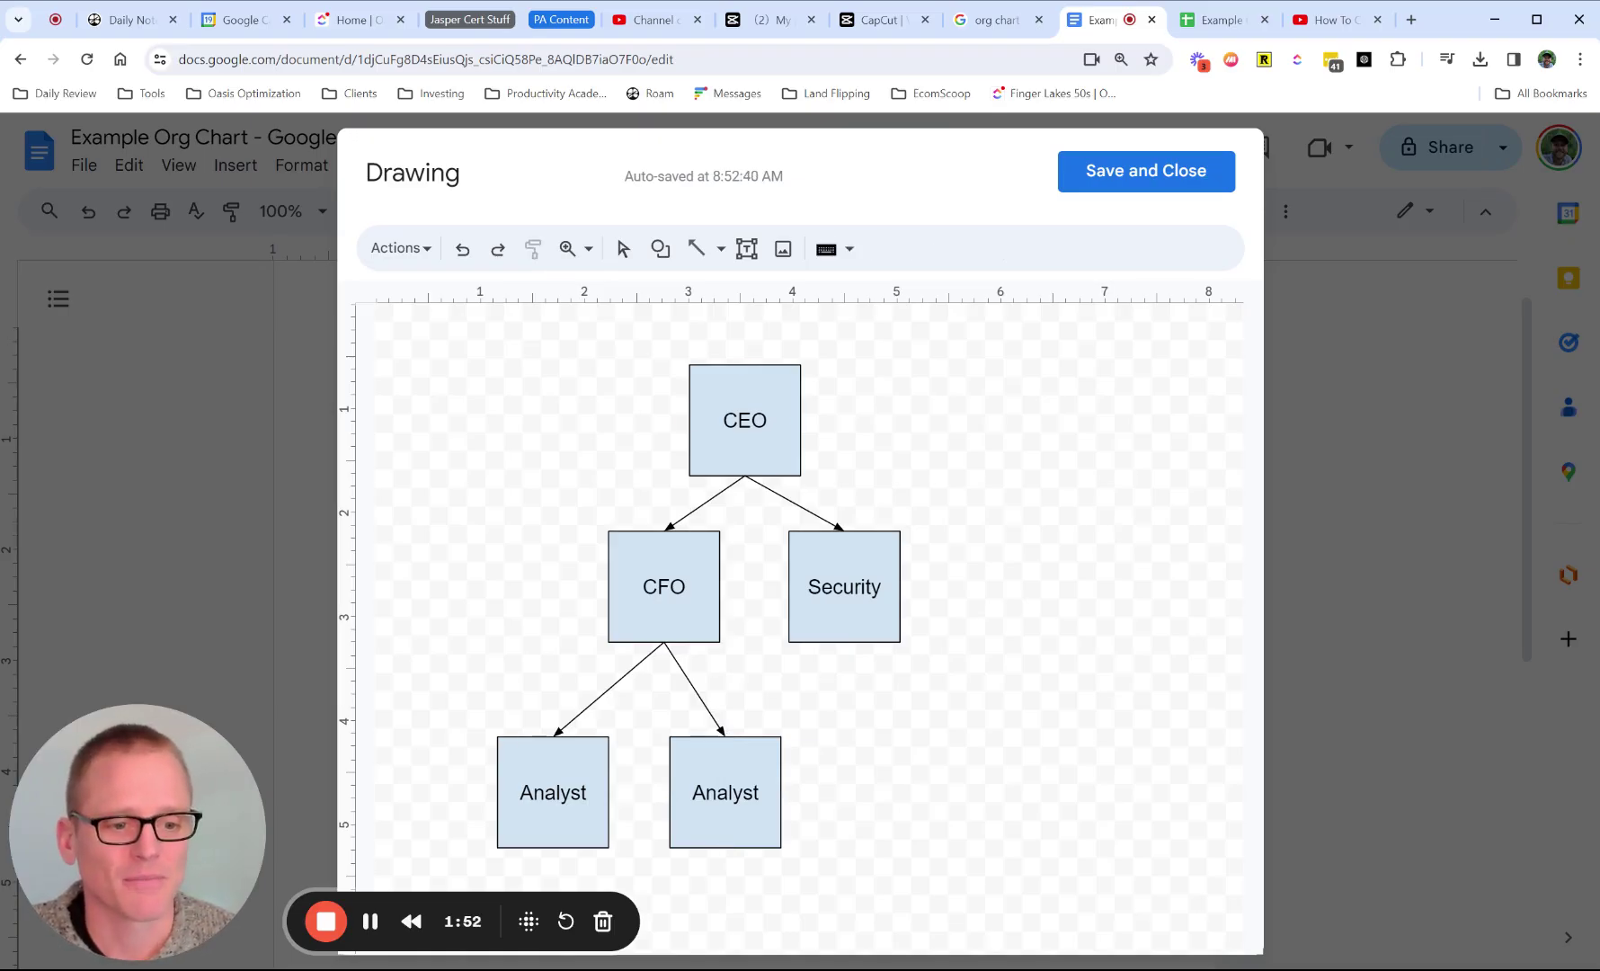
drag(962, 724, 1073, 834)
key(Delete)
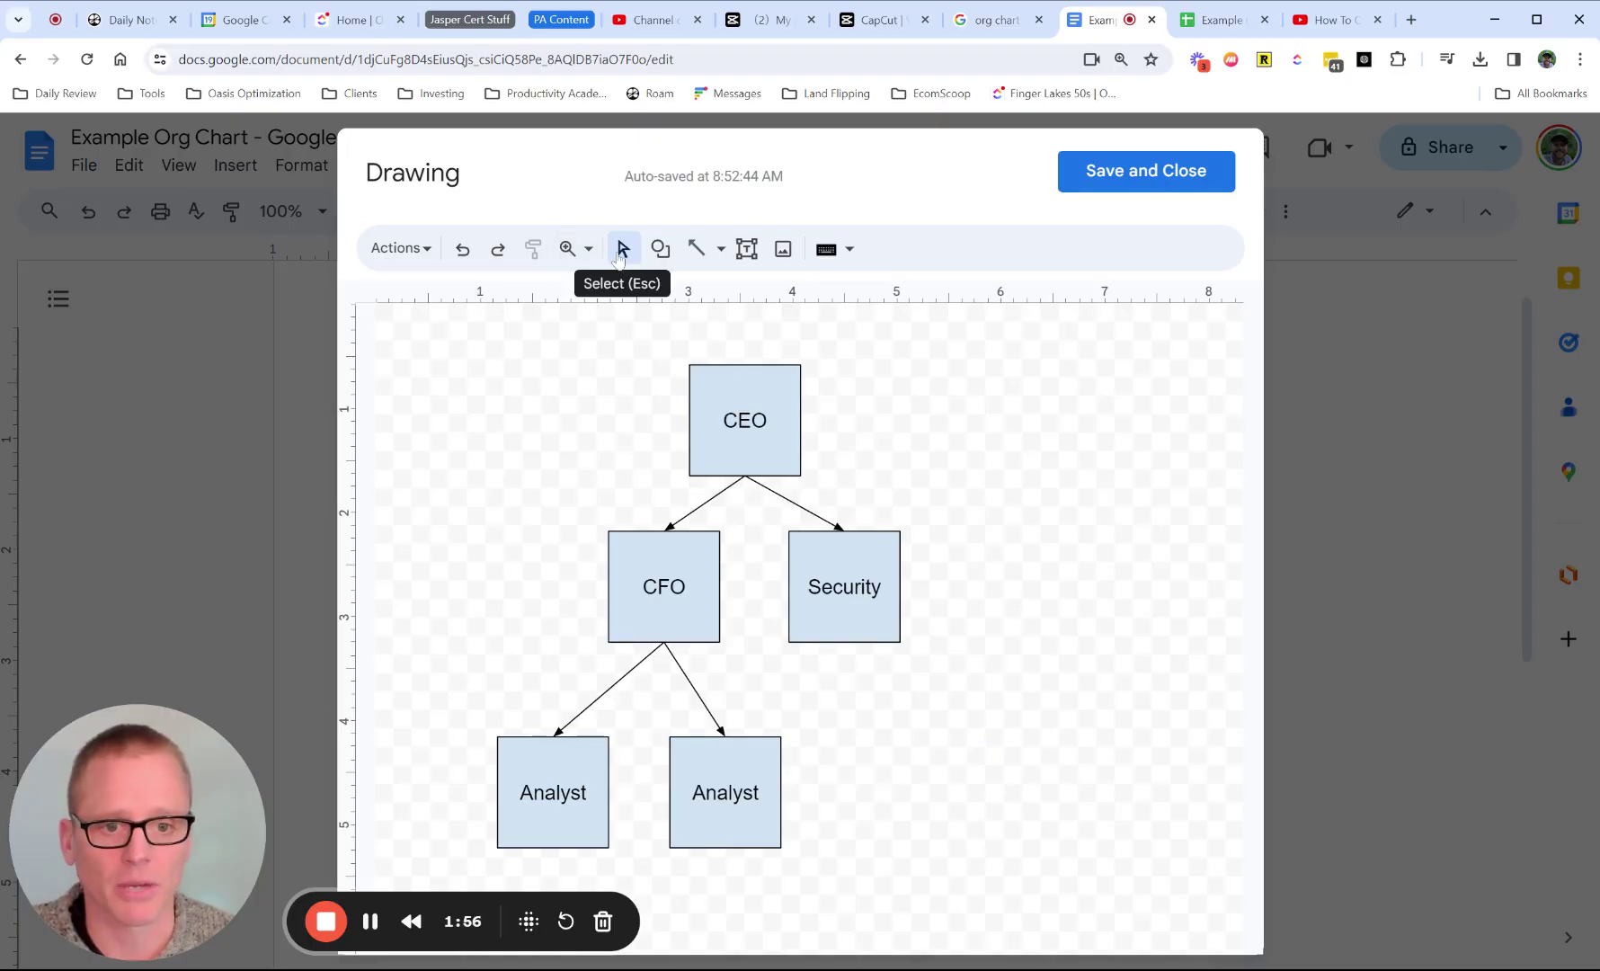
Step: Shift both Analyst boxes right to centre them under CFO, then save and close the drawing
mouse_move(732, 761)
mouse_down()
mouse_move(782, 751)
mouse_move(755, 759)
mouse_up()
drag(551, 765, 601, 766)
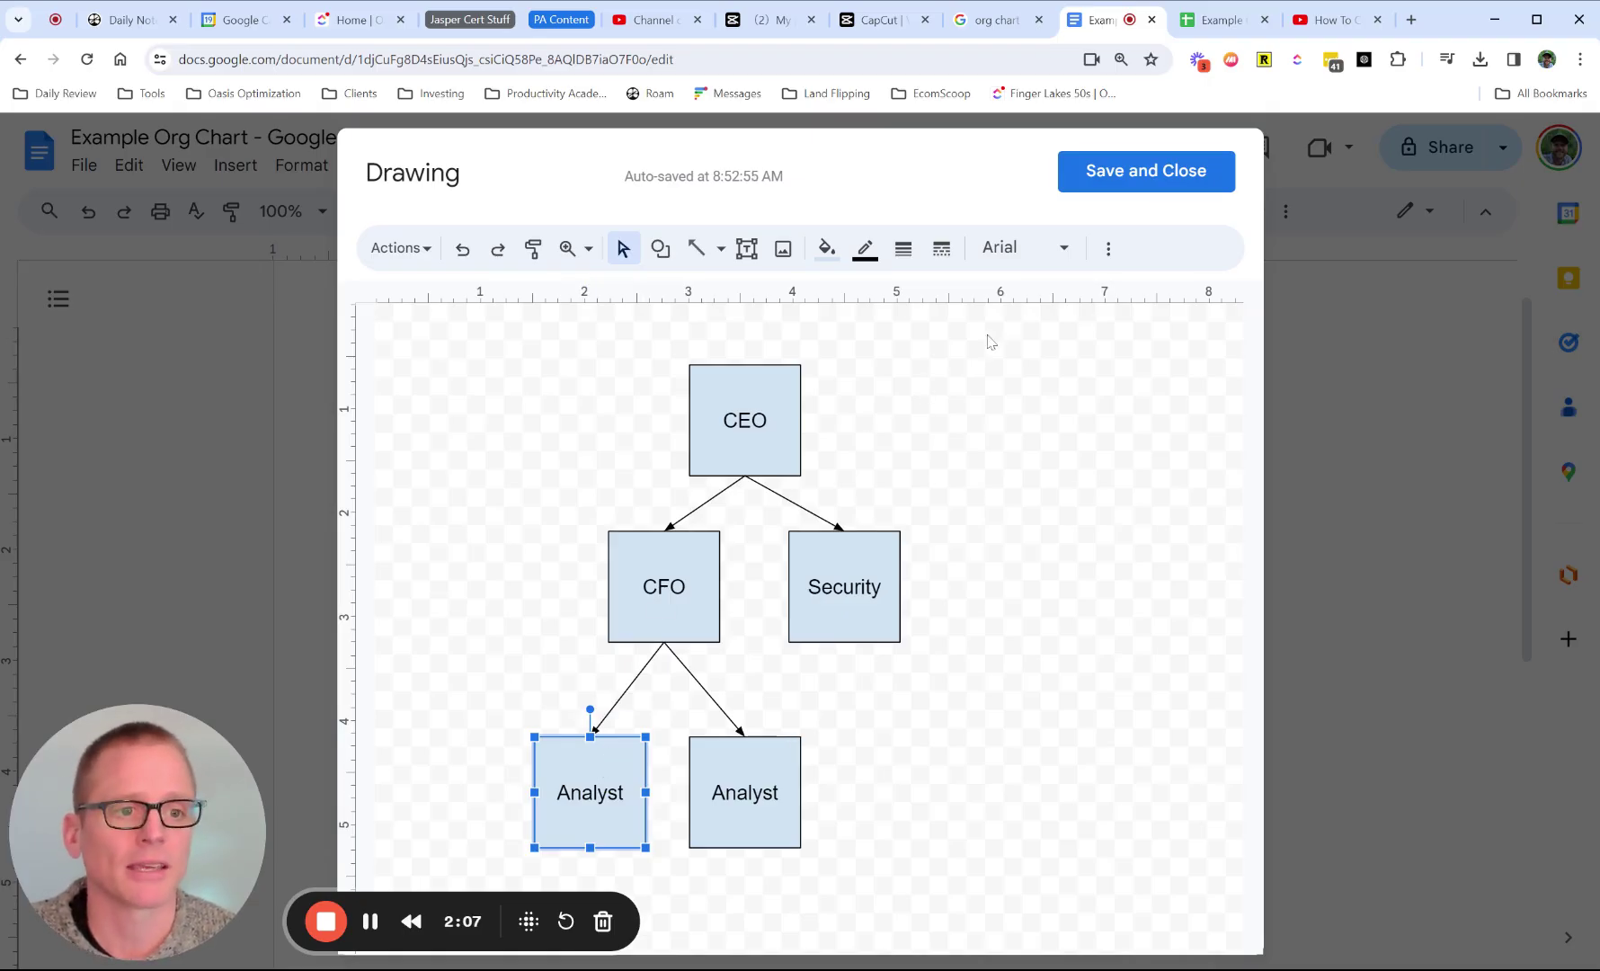
click(1129, 170)
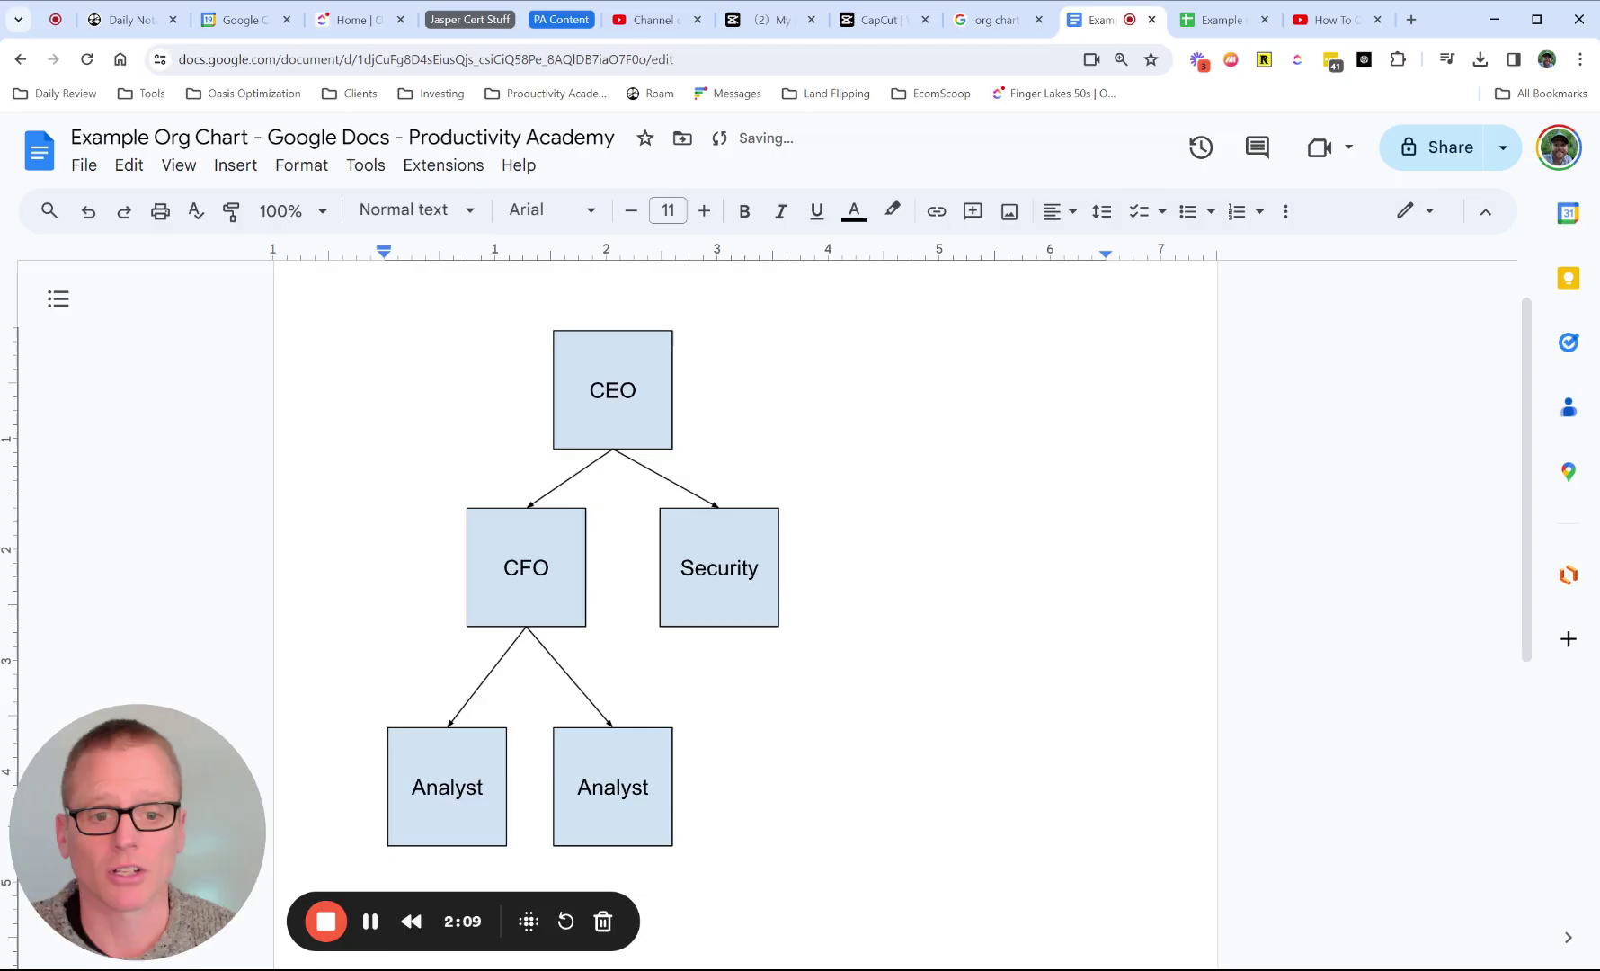
Step: Select the org chart drawing in the document and open its context menu
click(640, 547)
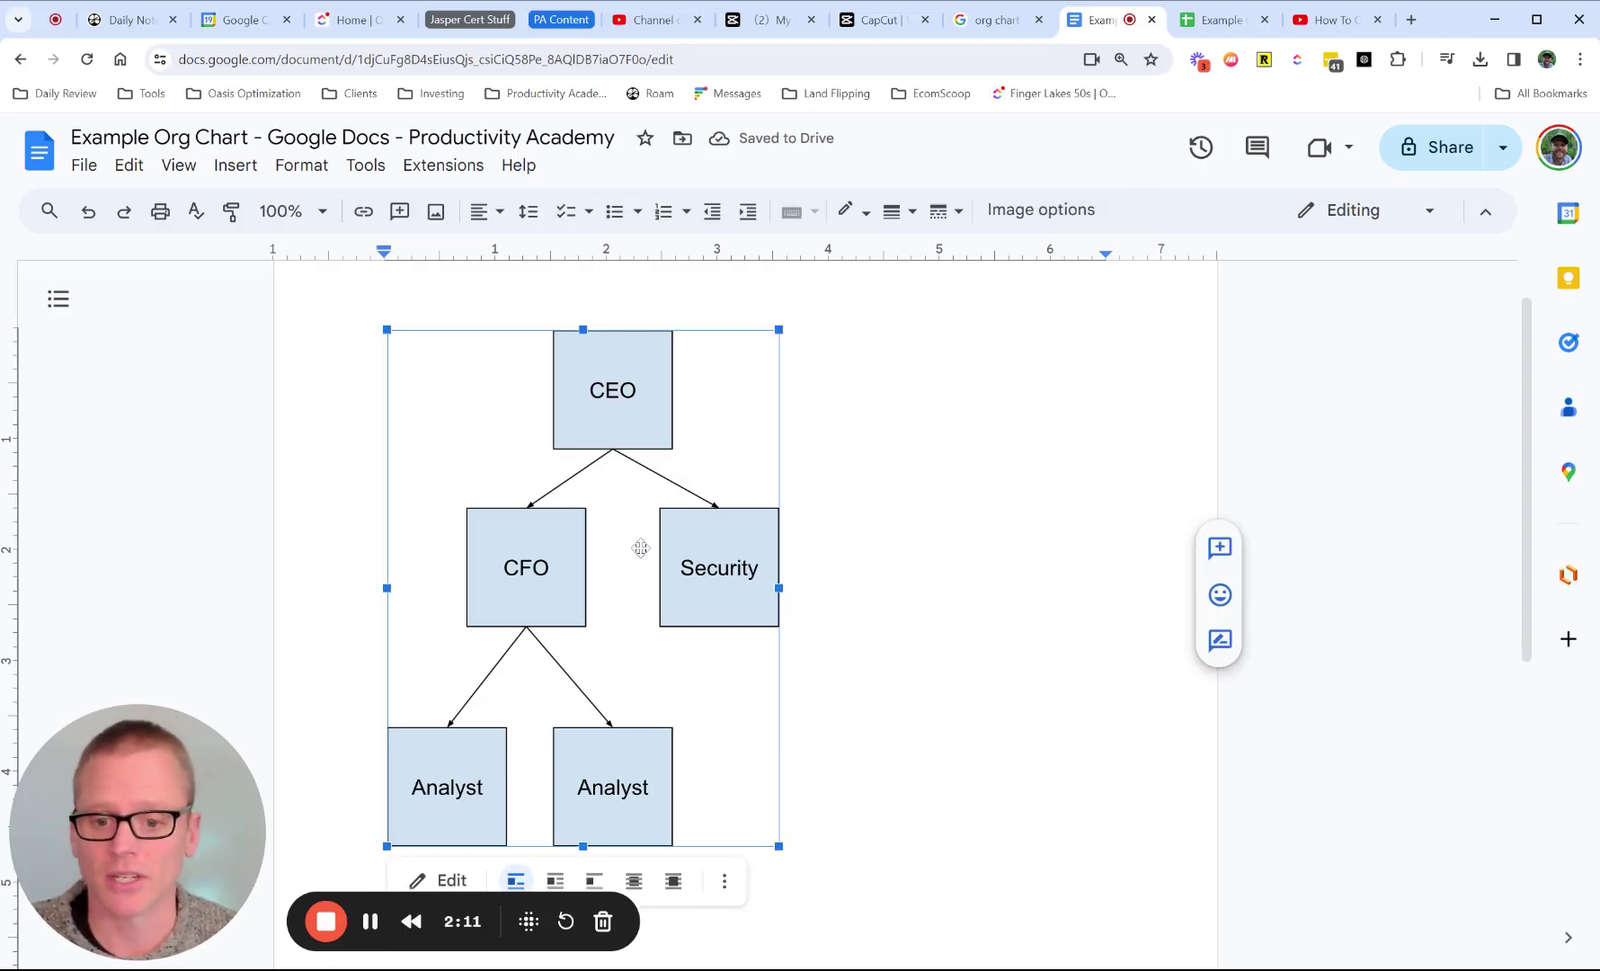
scroll(641, 547, up, 1)
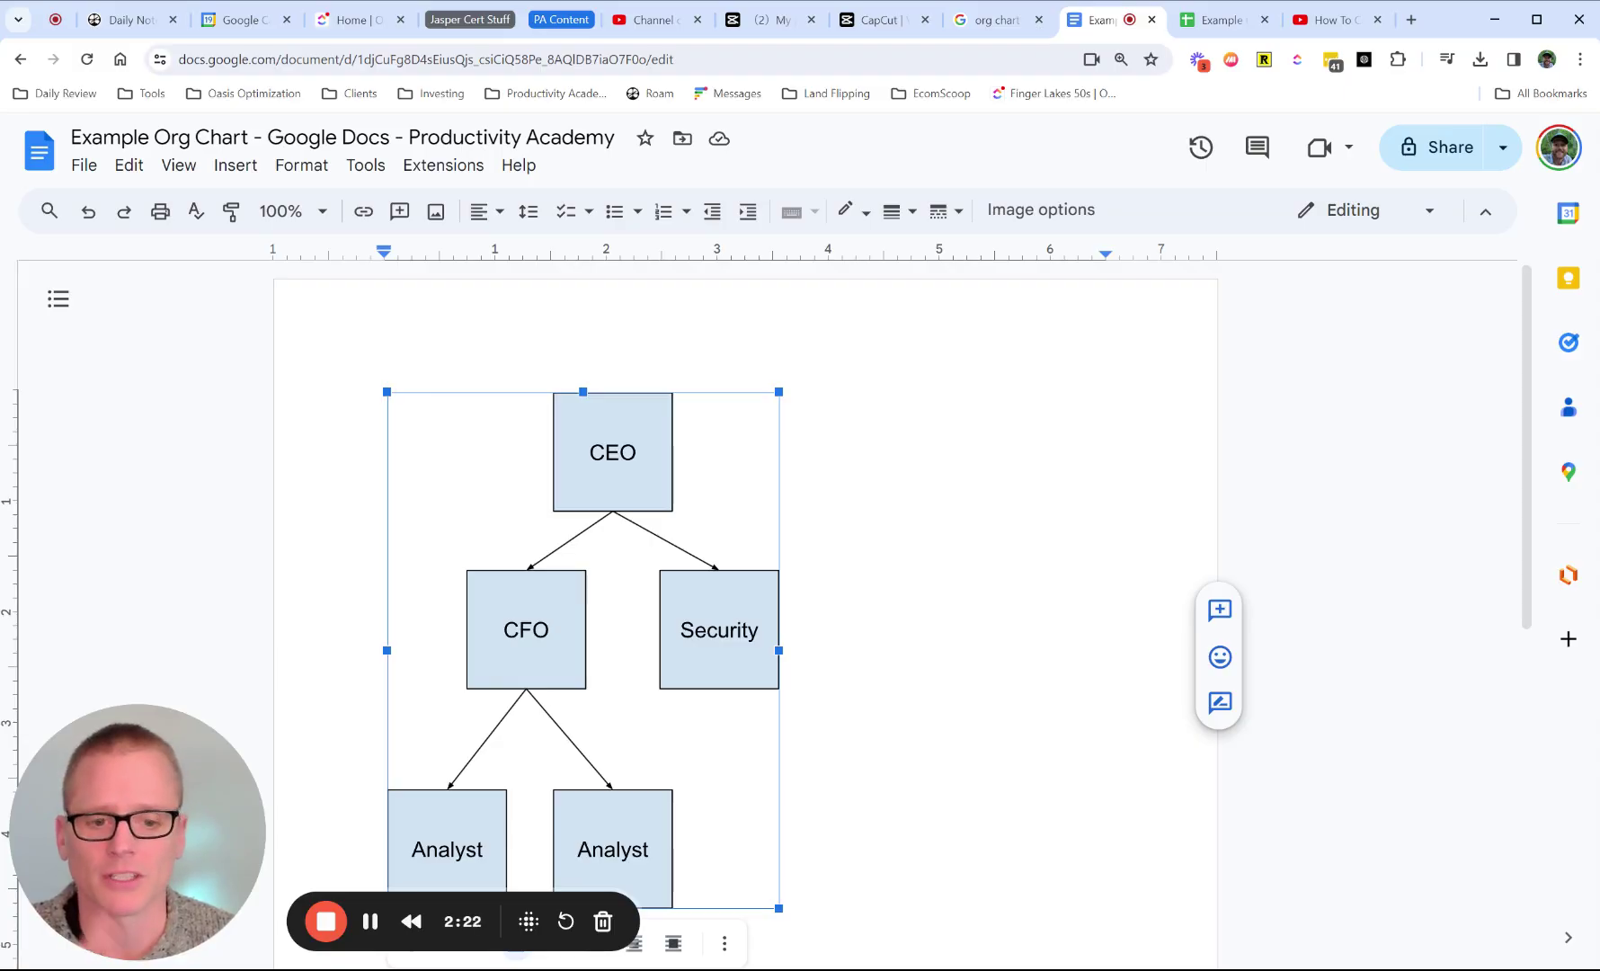
right_click(684, 600)
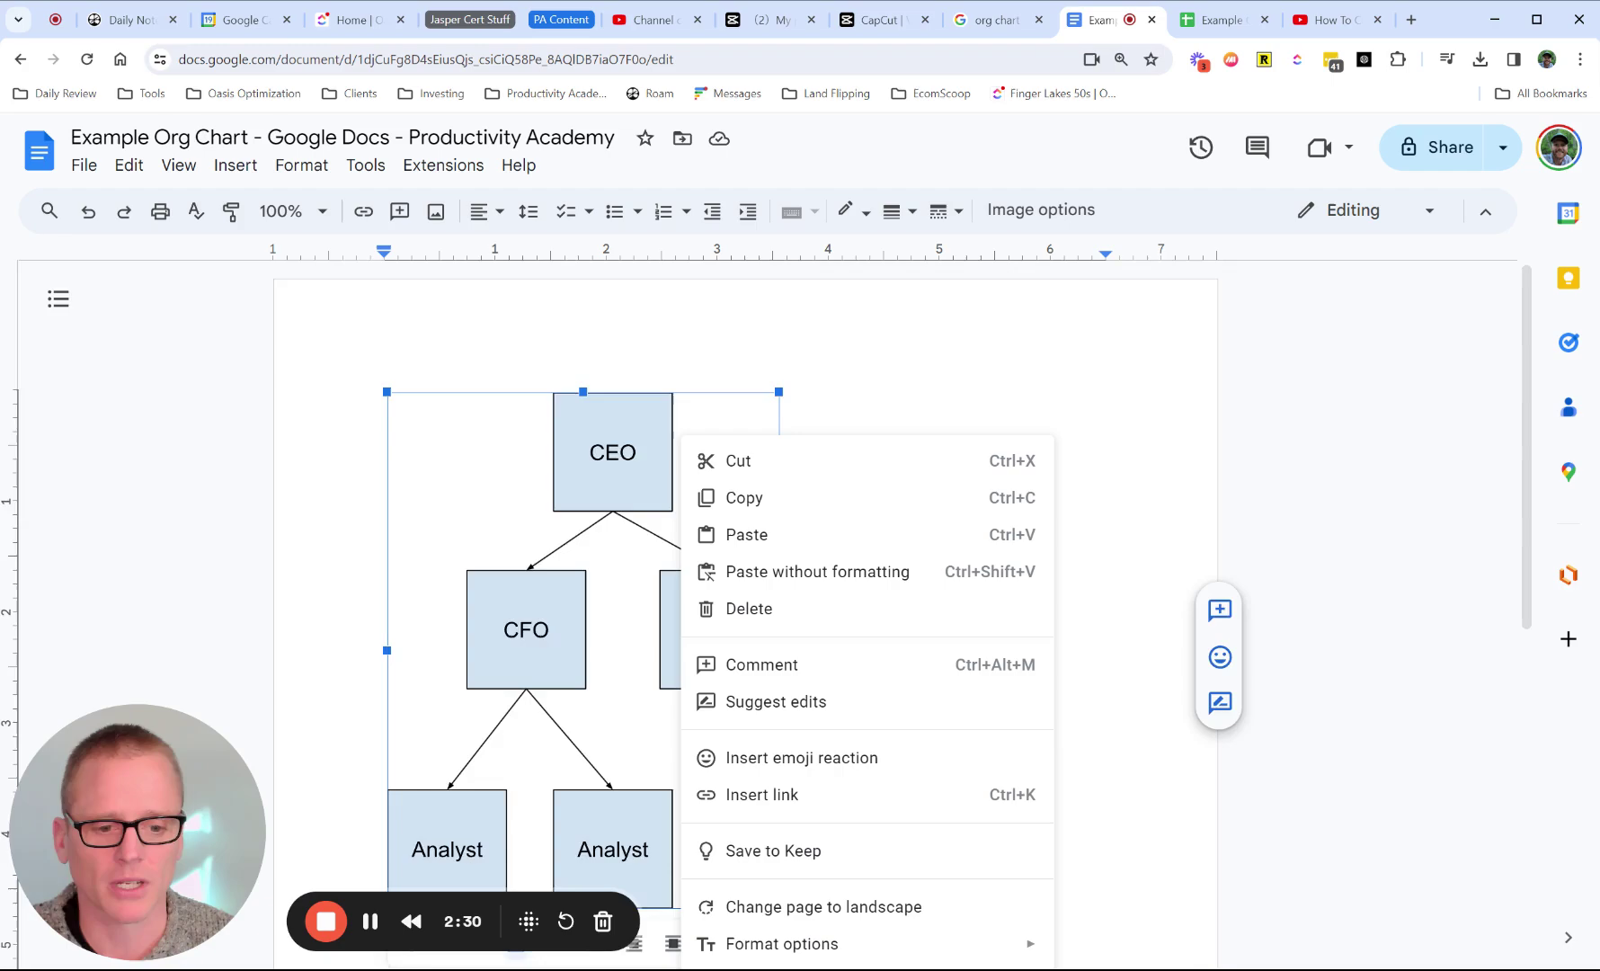
Step: Reopen the org chart in the Drawing editor, save it back unchanged, and add a blank line below
scroll(617, 580, down, 3)
scroll(618, 580, up, 3)
click(618, 580)
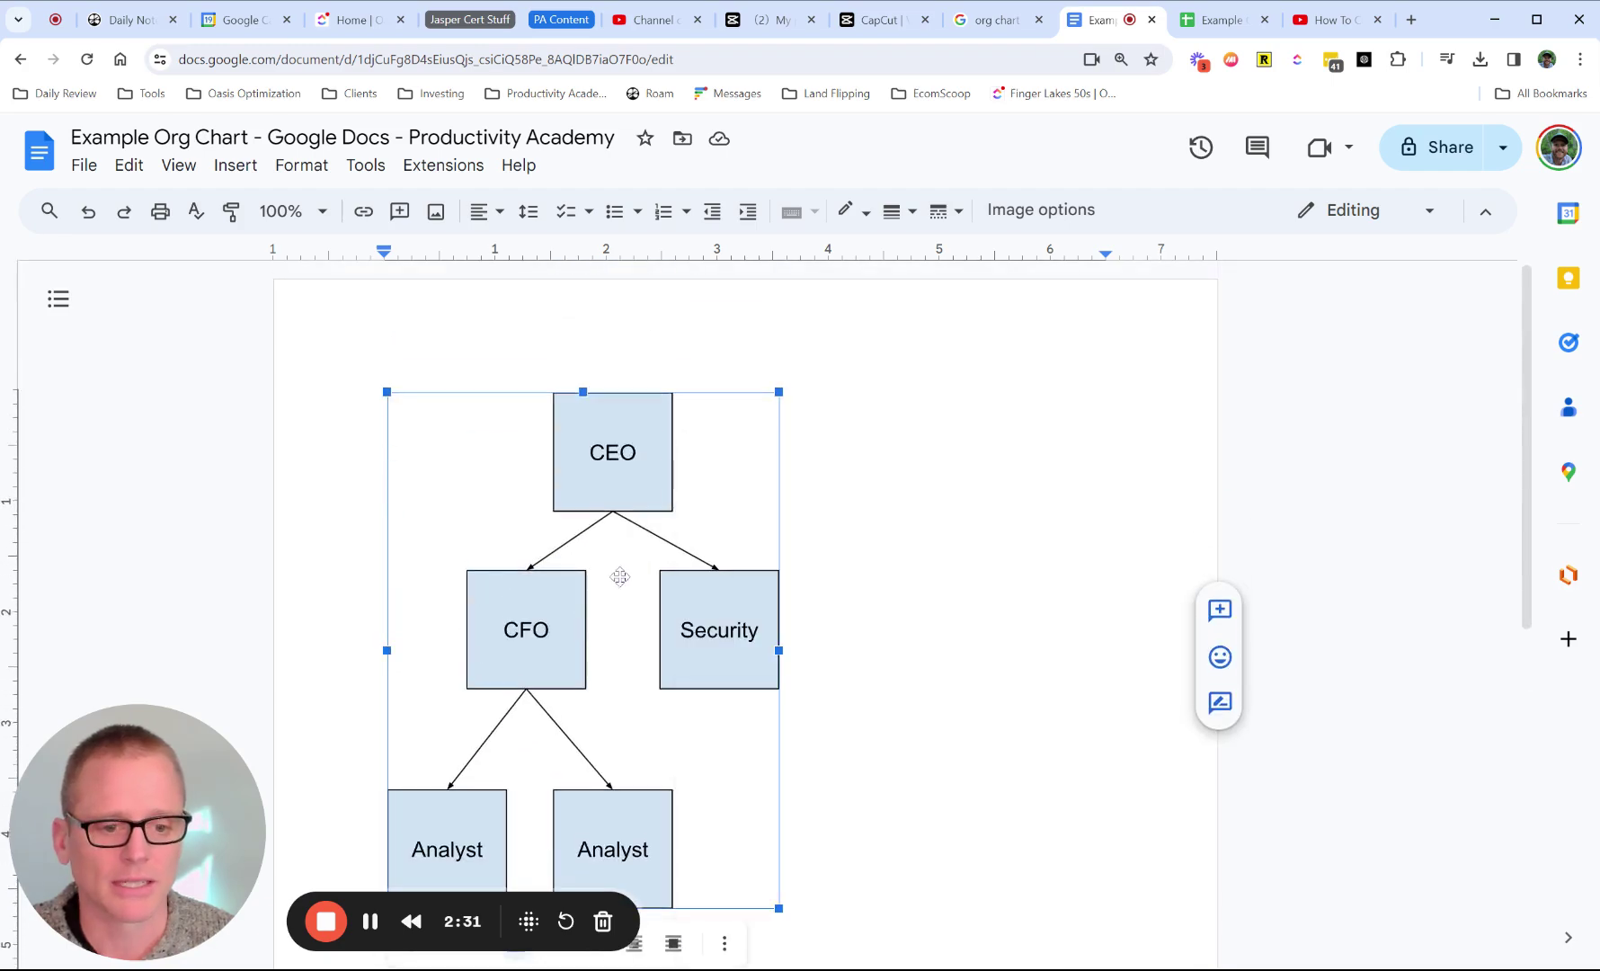
double_click(617, 580)
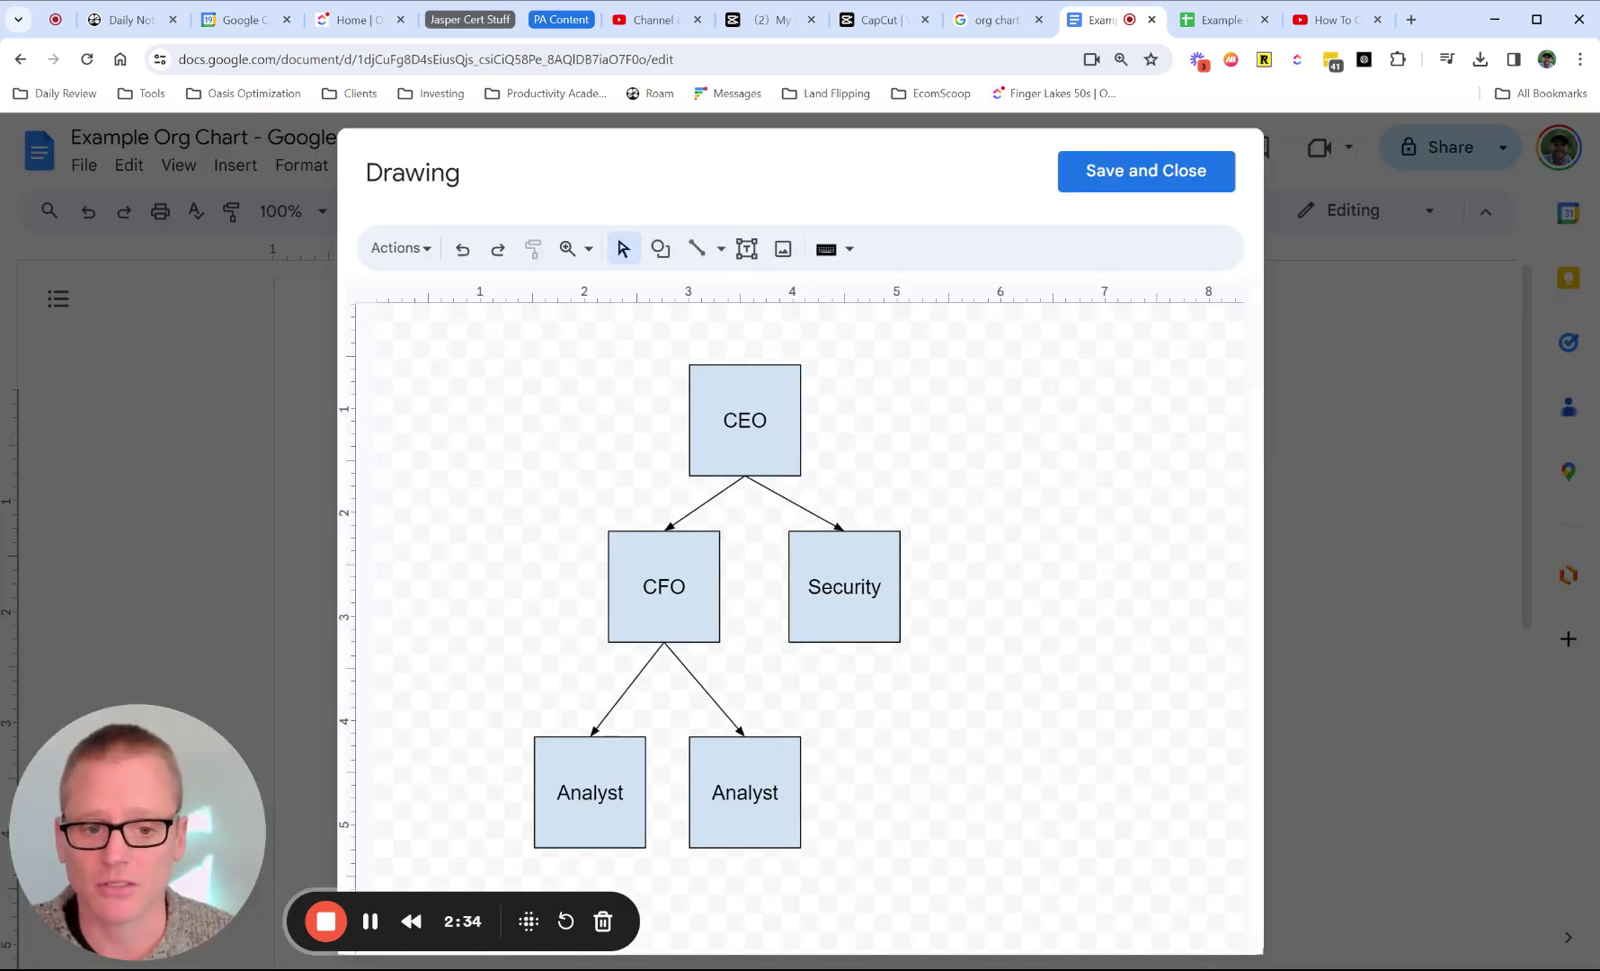
click(868, 552)
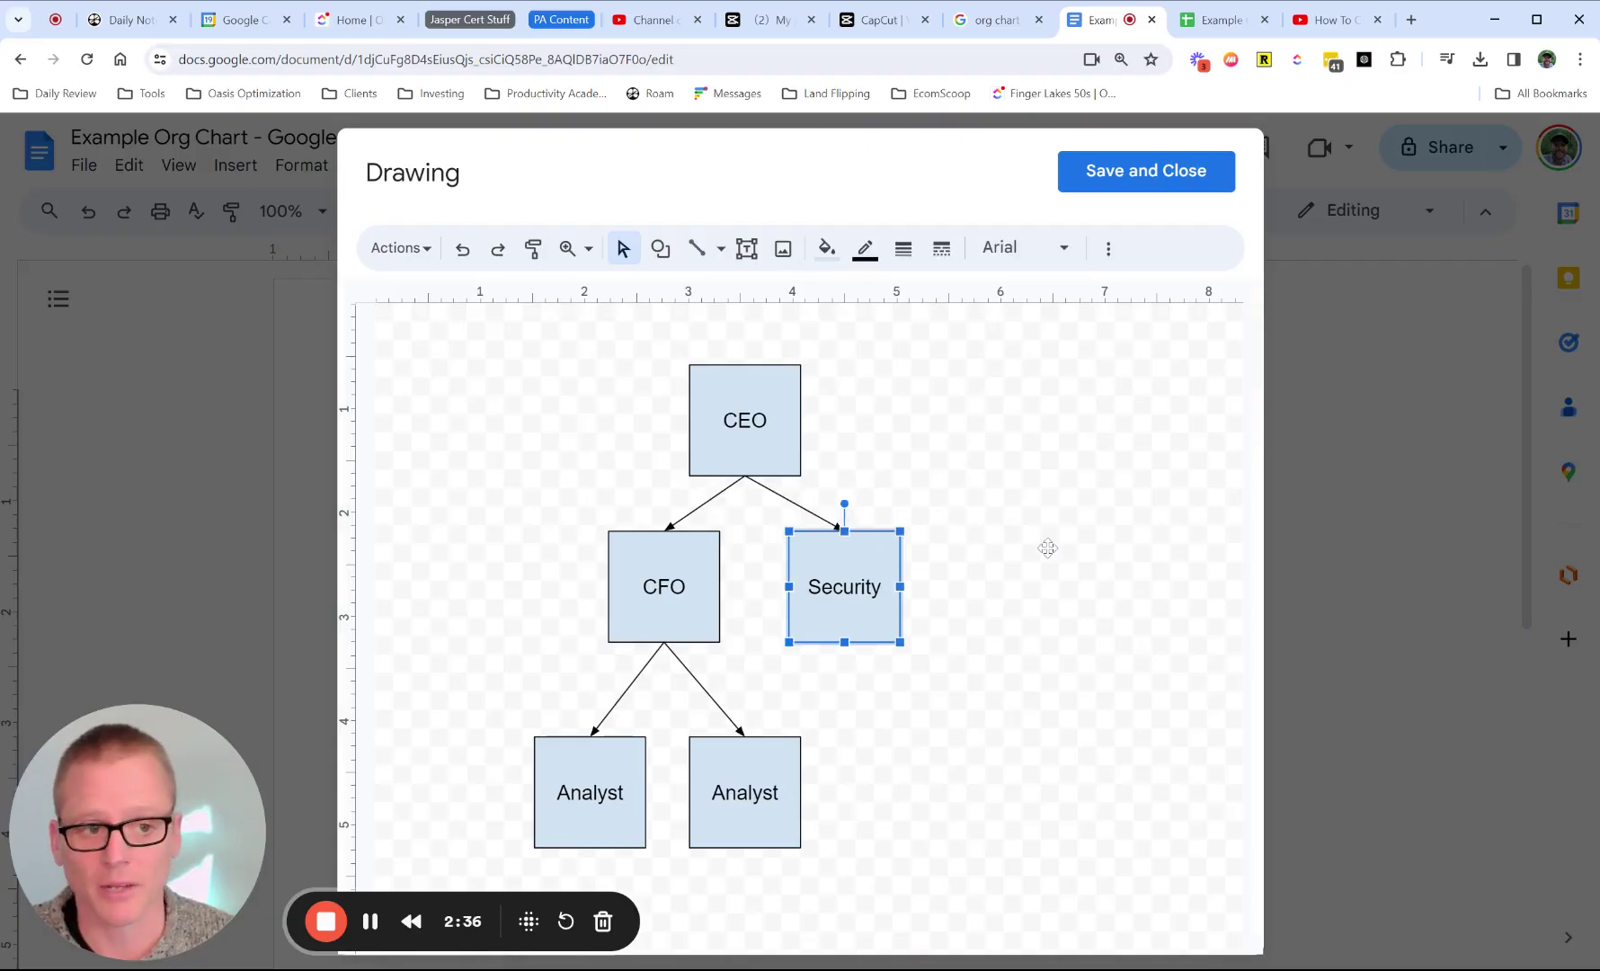
click(1164, 186)
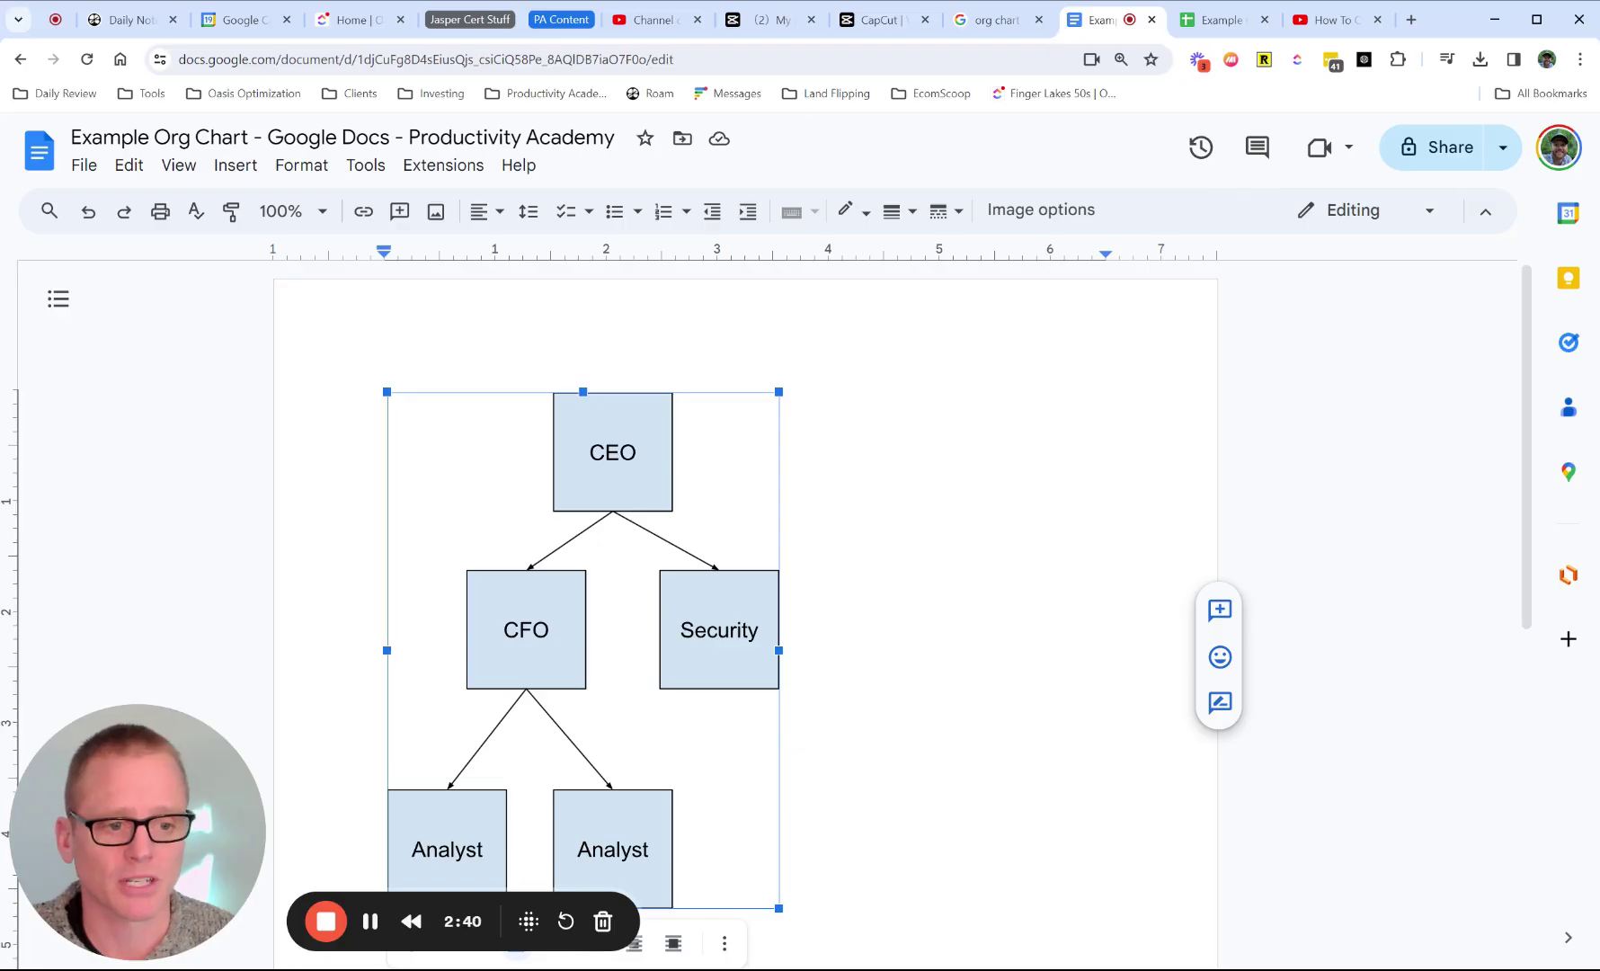
key(Return)
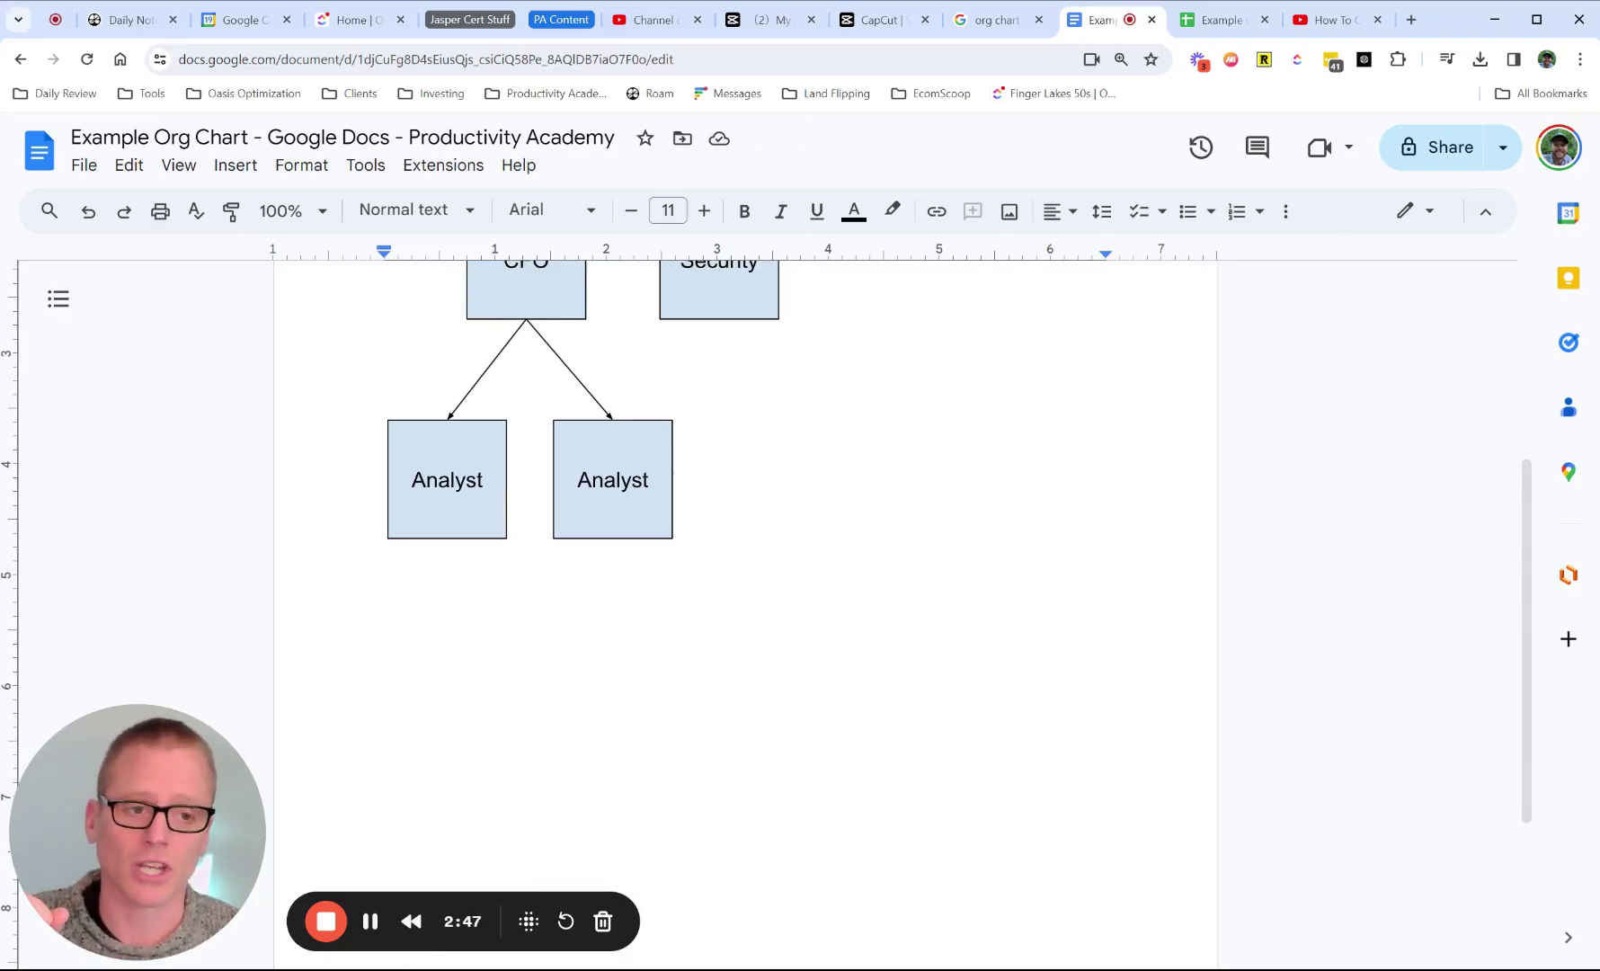
Step: Look at the Doc's Insert > Chart options, then switch to the Example Org Chart spreadsheet
click(1222, 19)
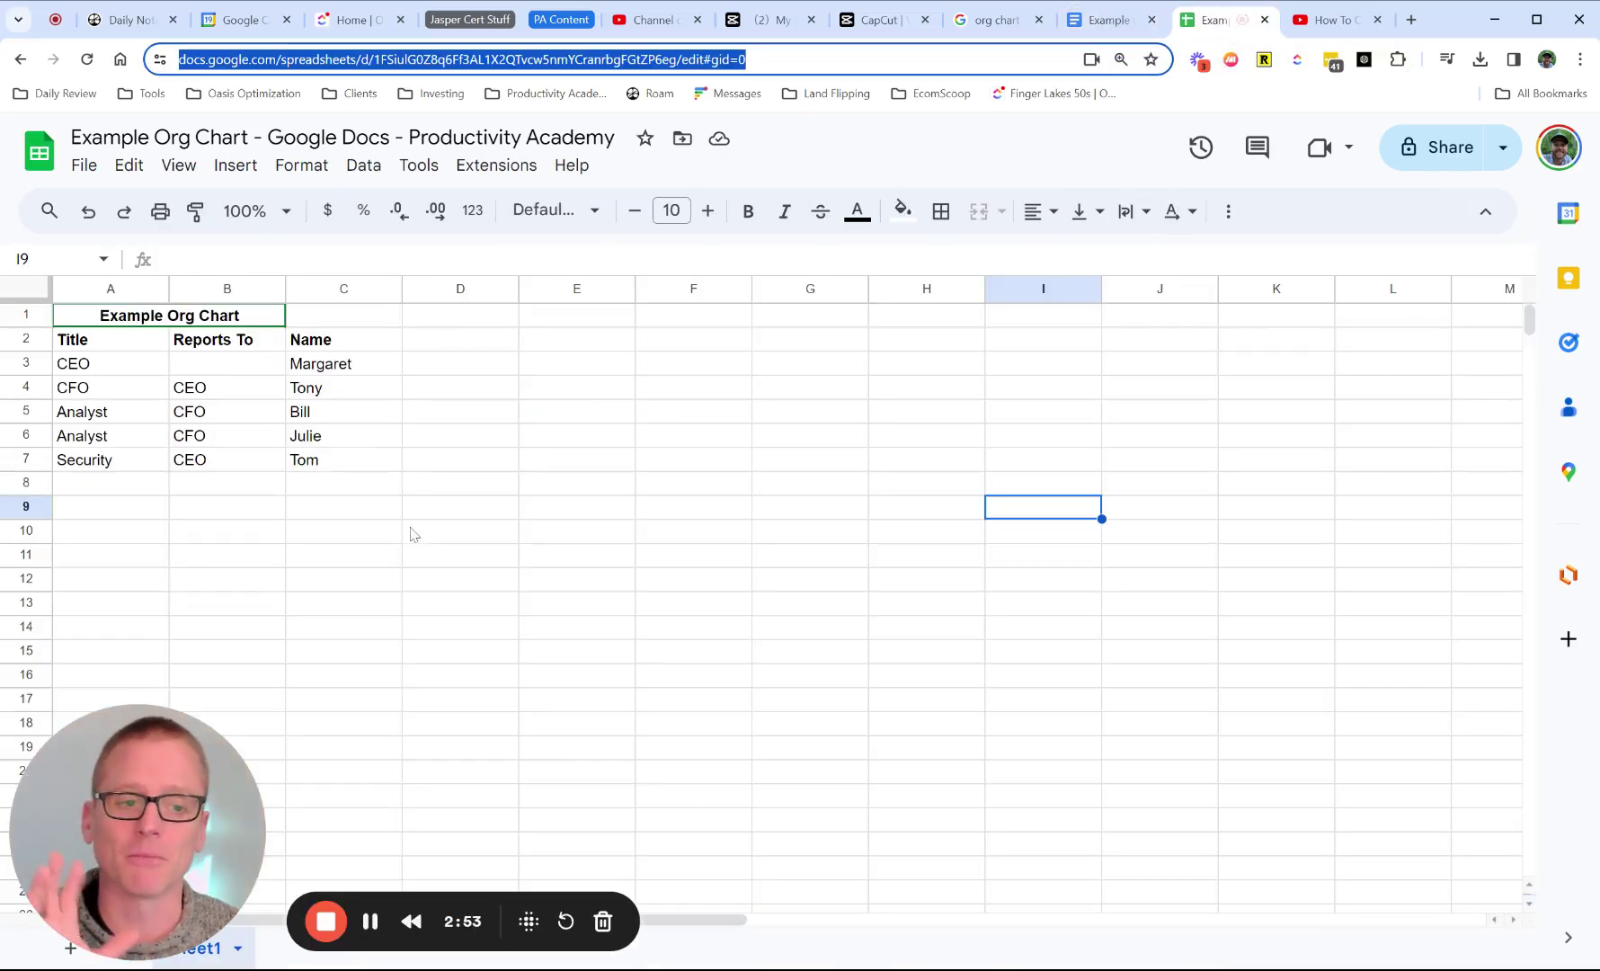
click(1101, 16)
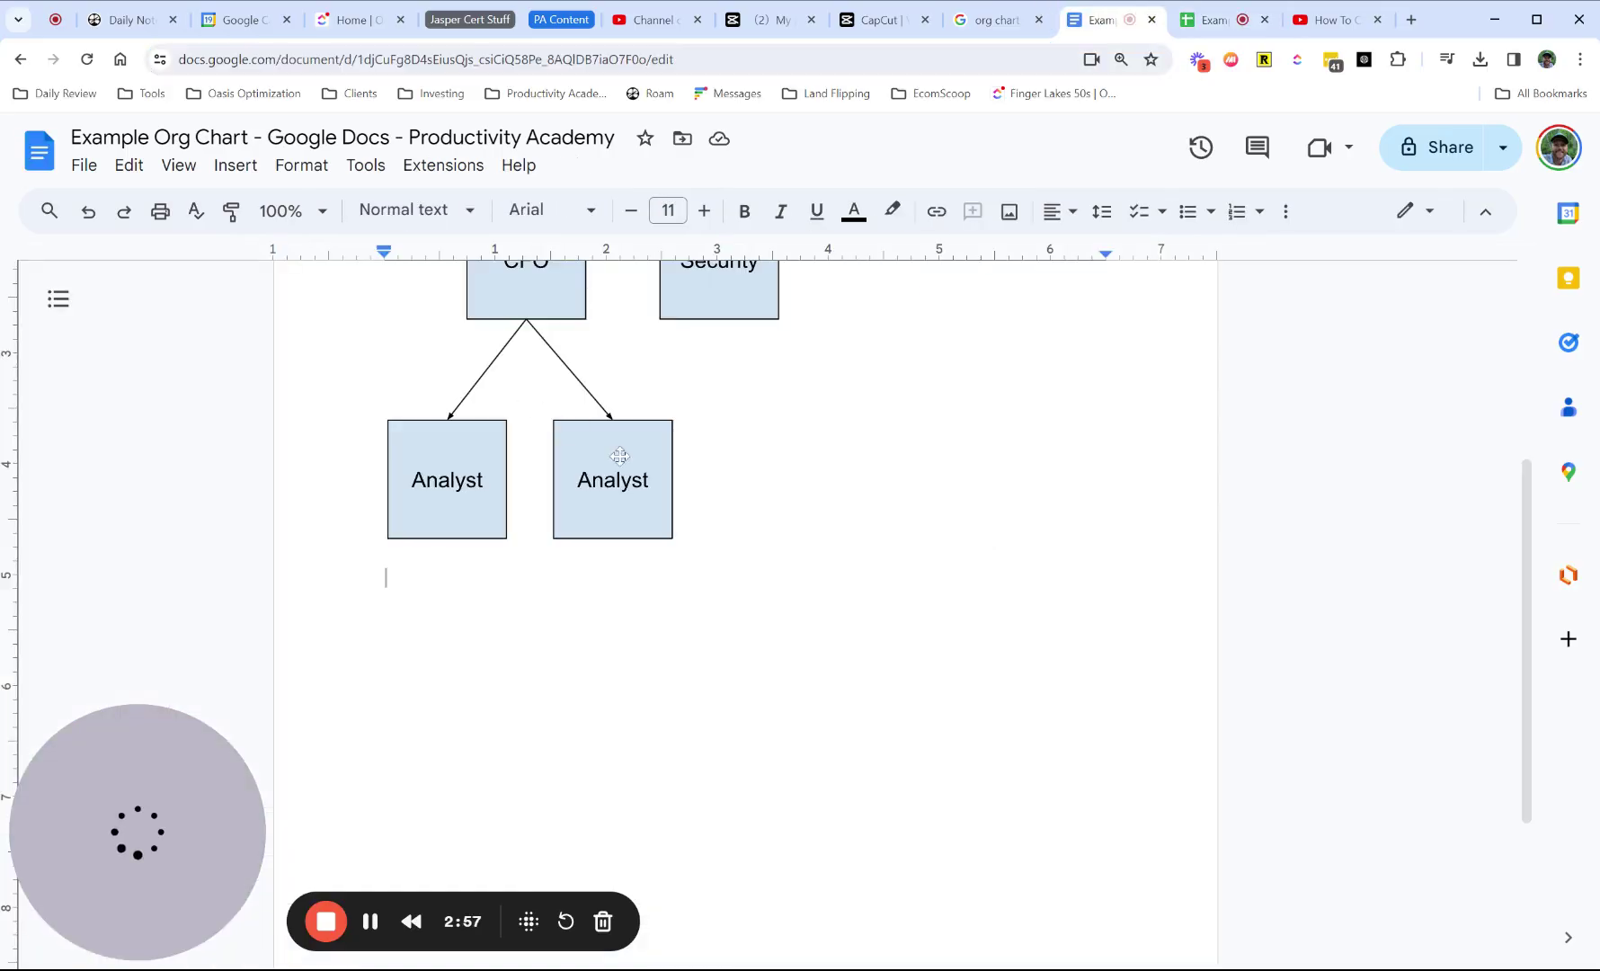
click(239, 168)
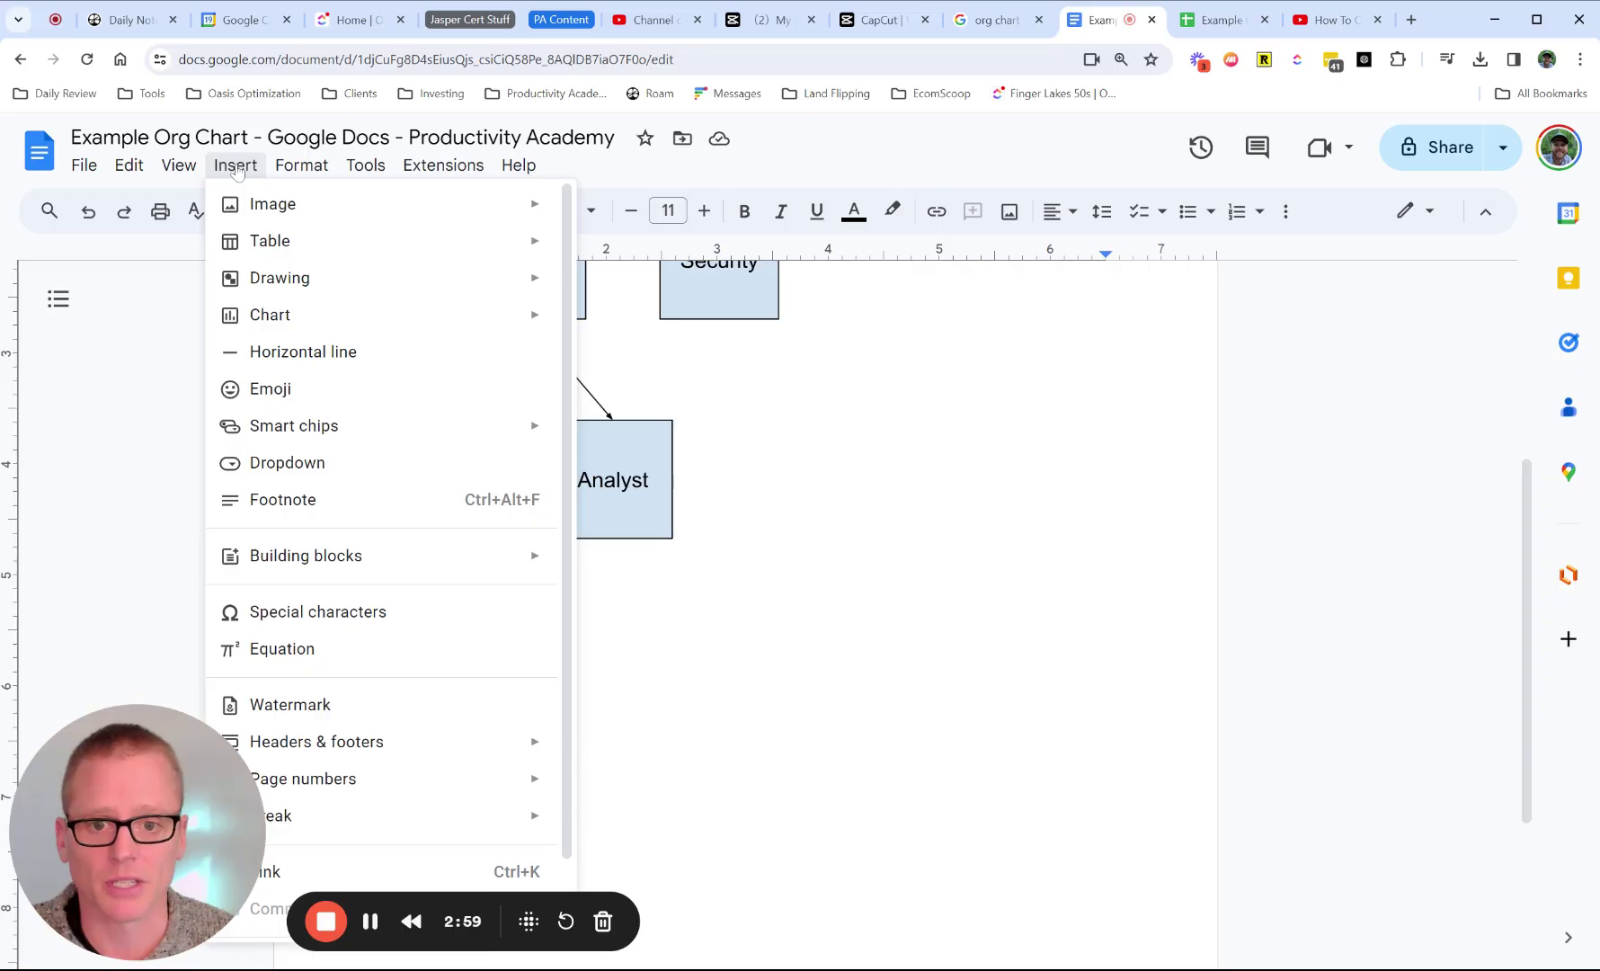
mouse_move(293, 322)
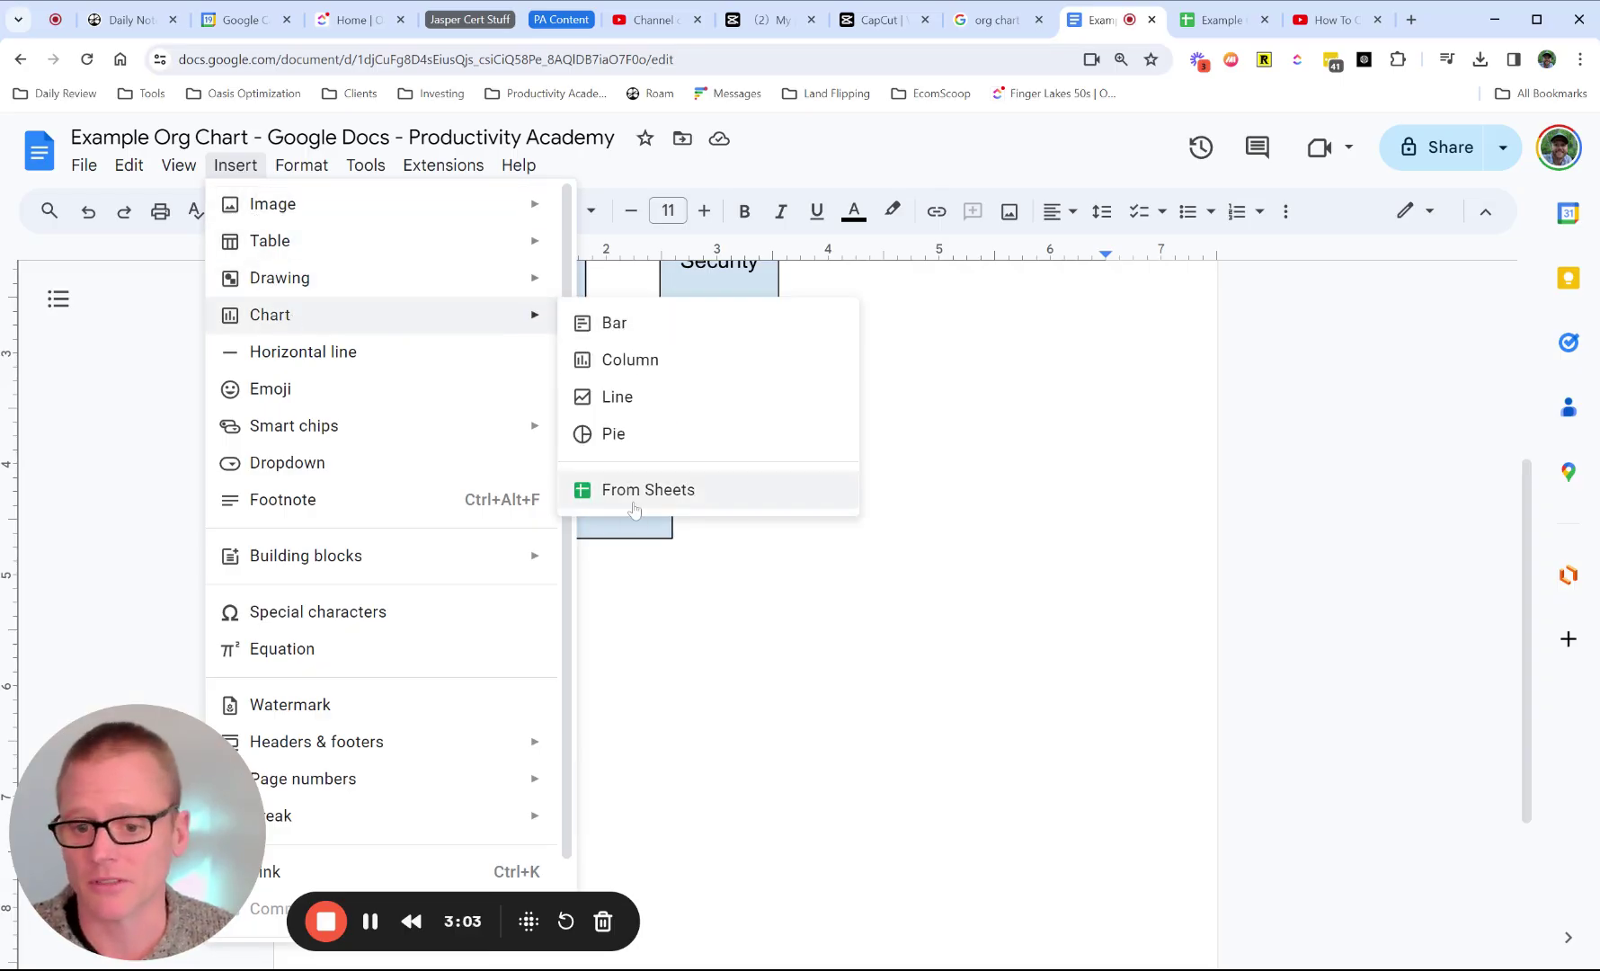
click(1209, 21)
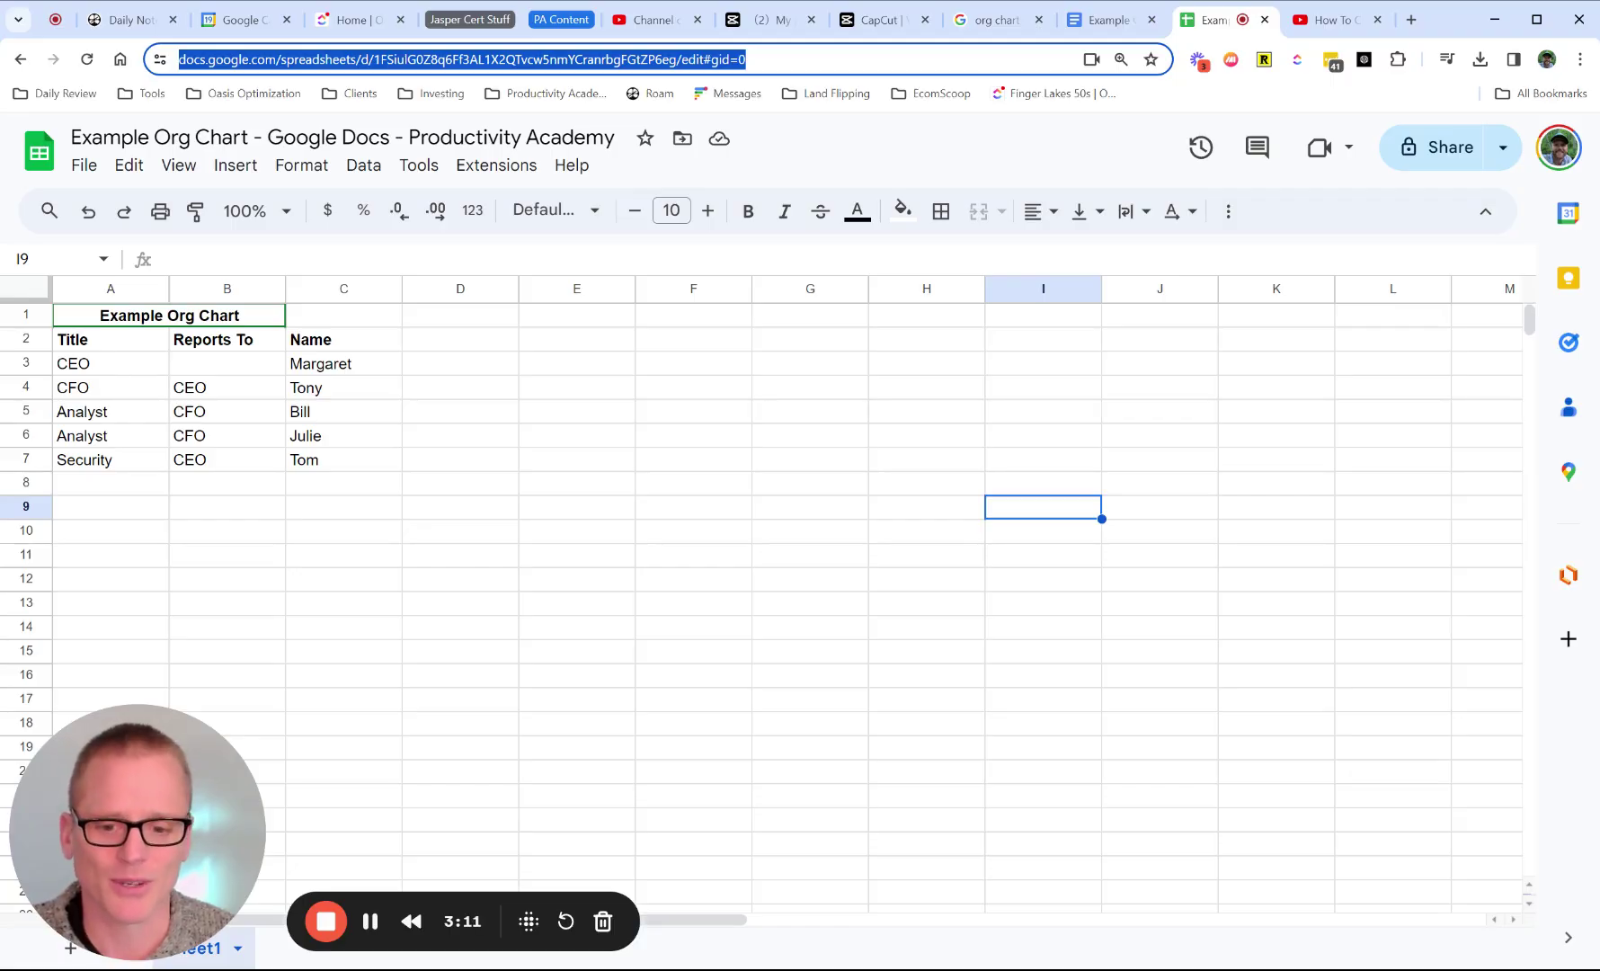
click(109, 347)
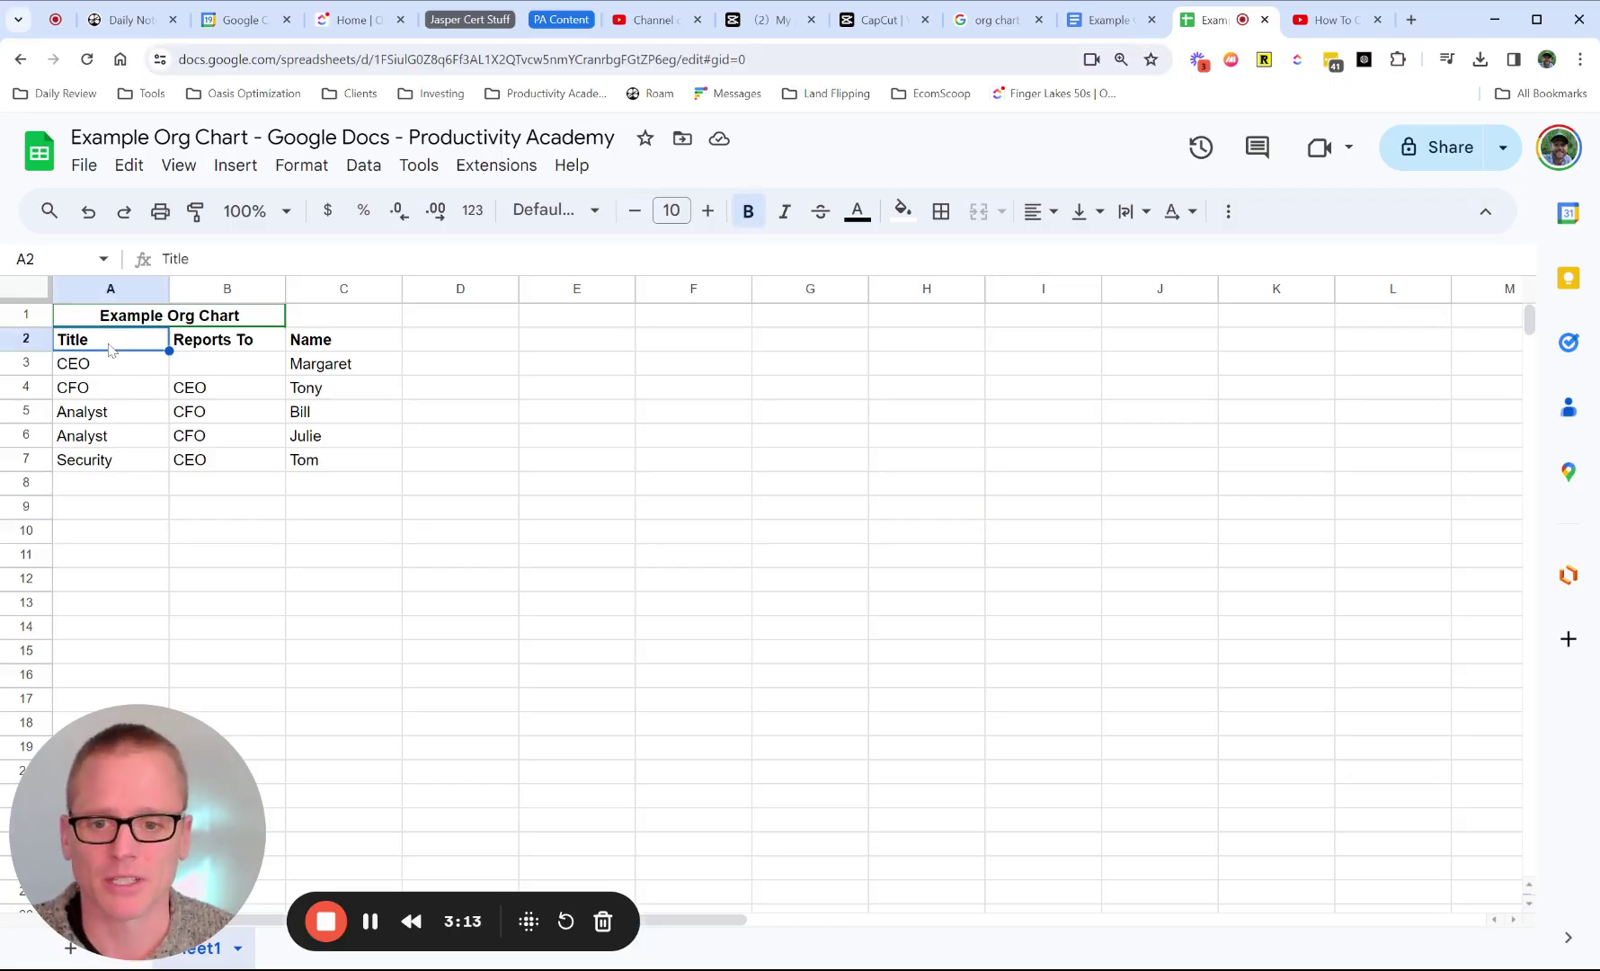
key(Right)
key(Right)
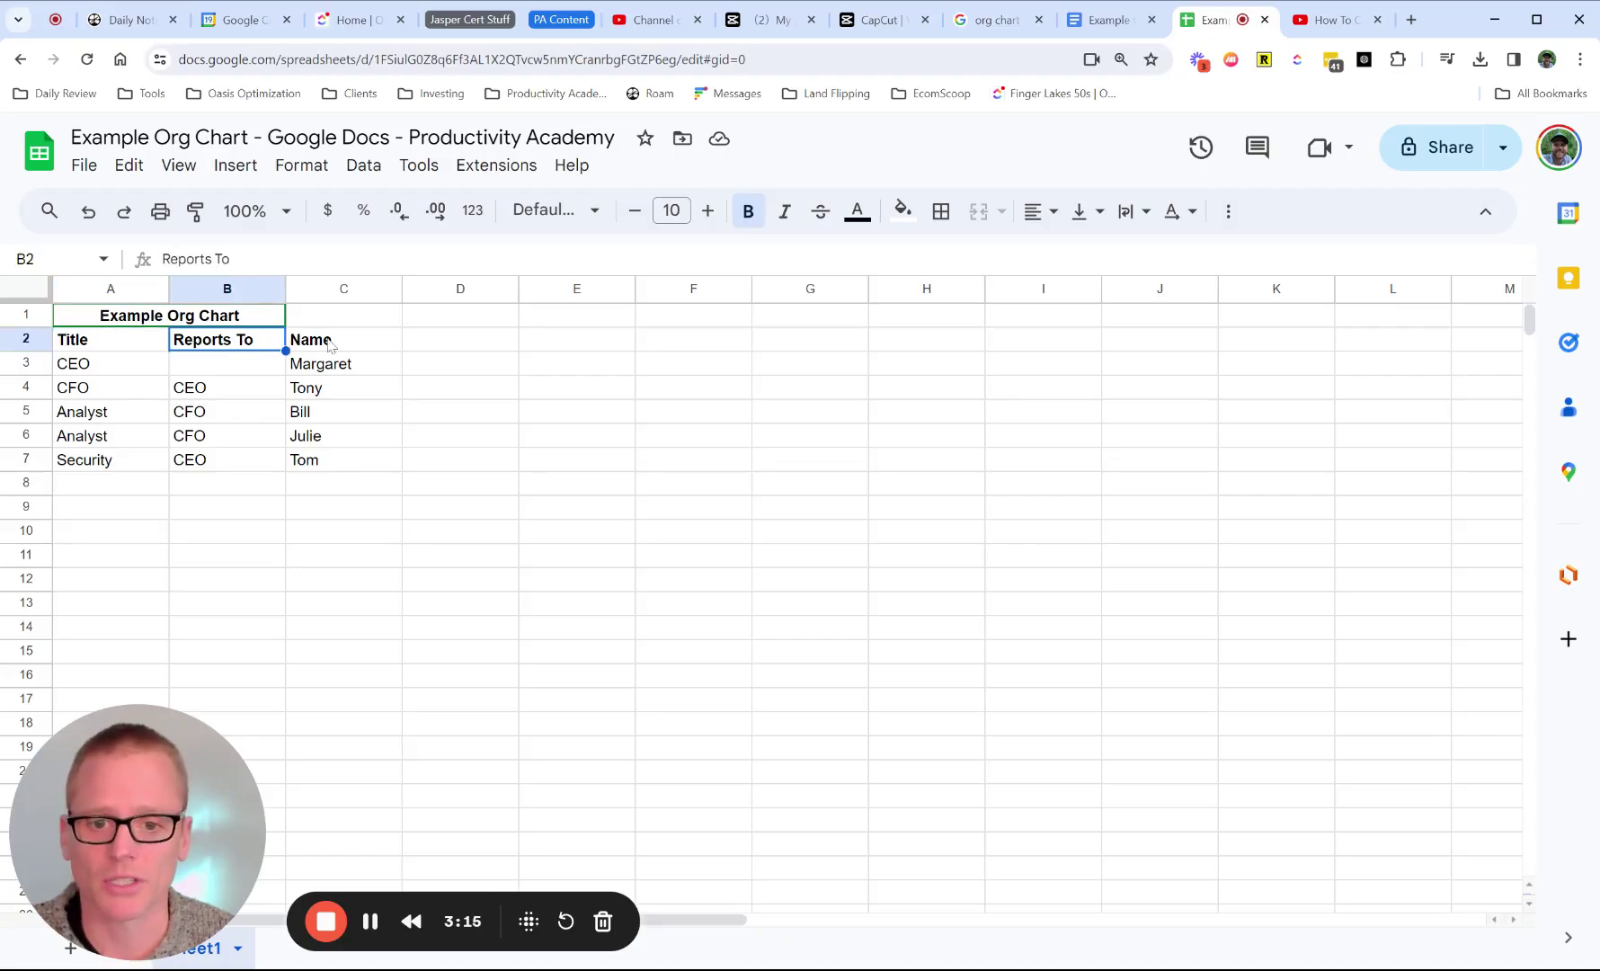
click(116, 369)
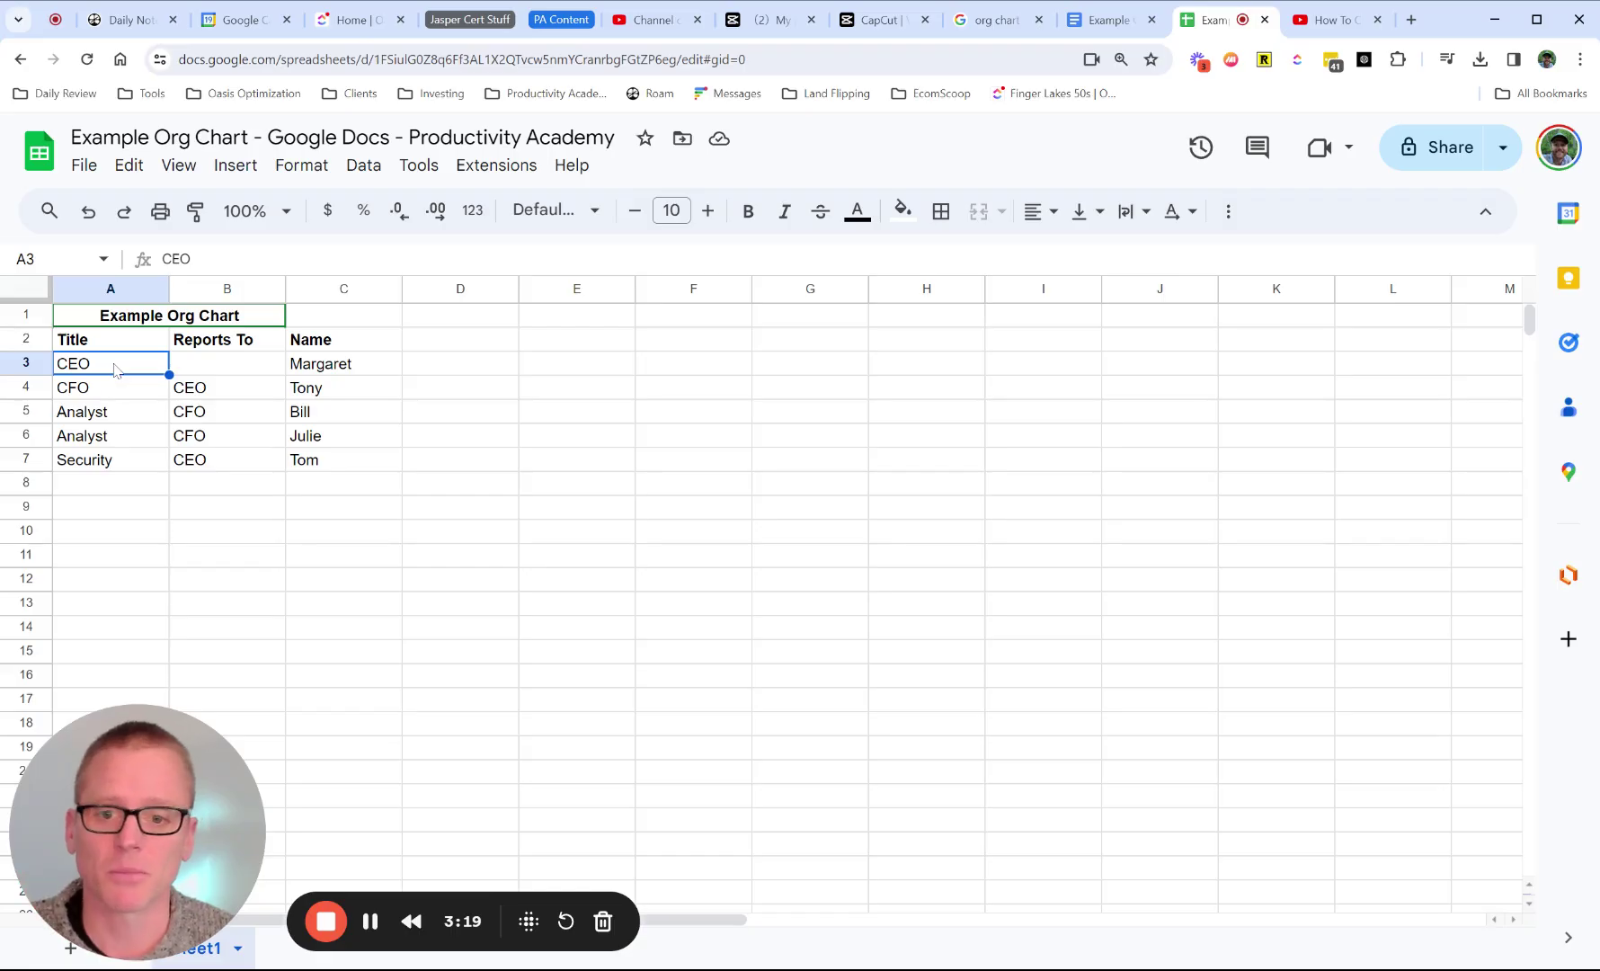
click(110, 389)
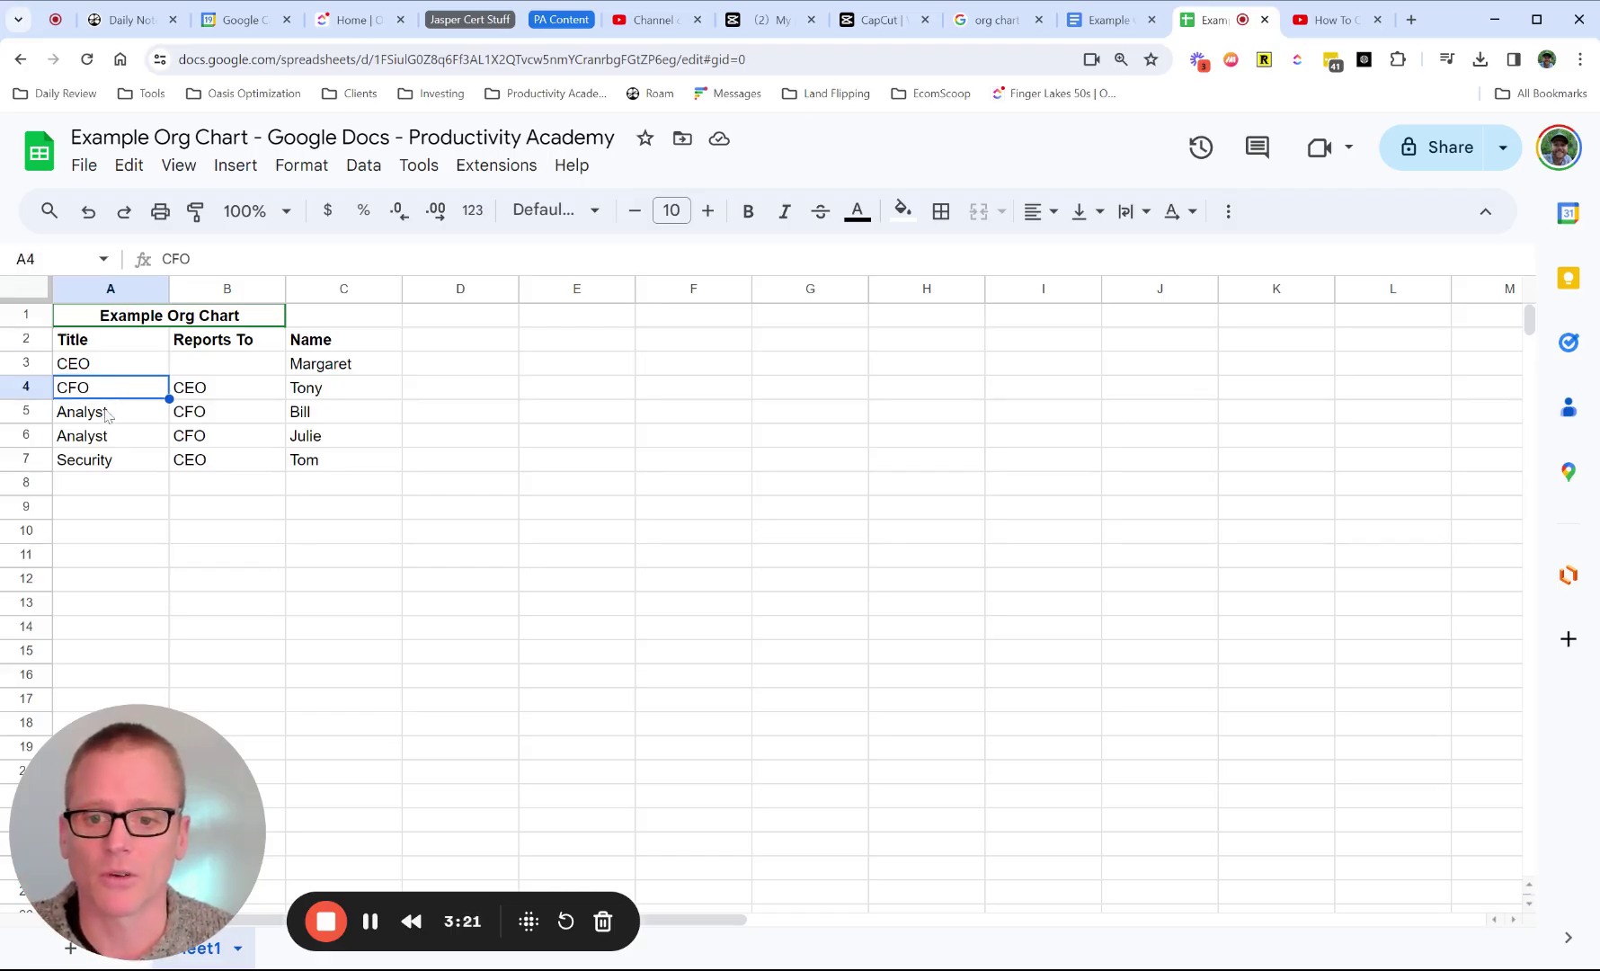
click(105, 412)
click(105, 437)
click(111, 464)
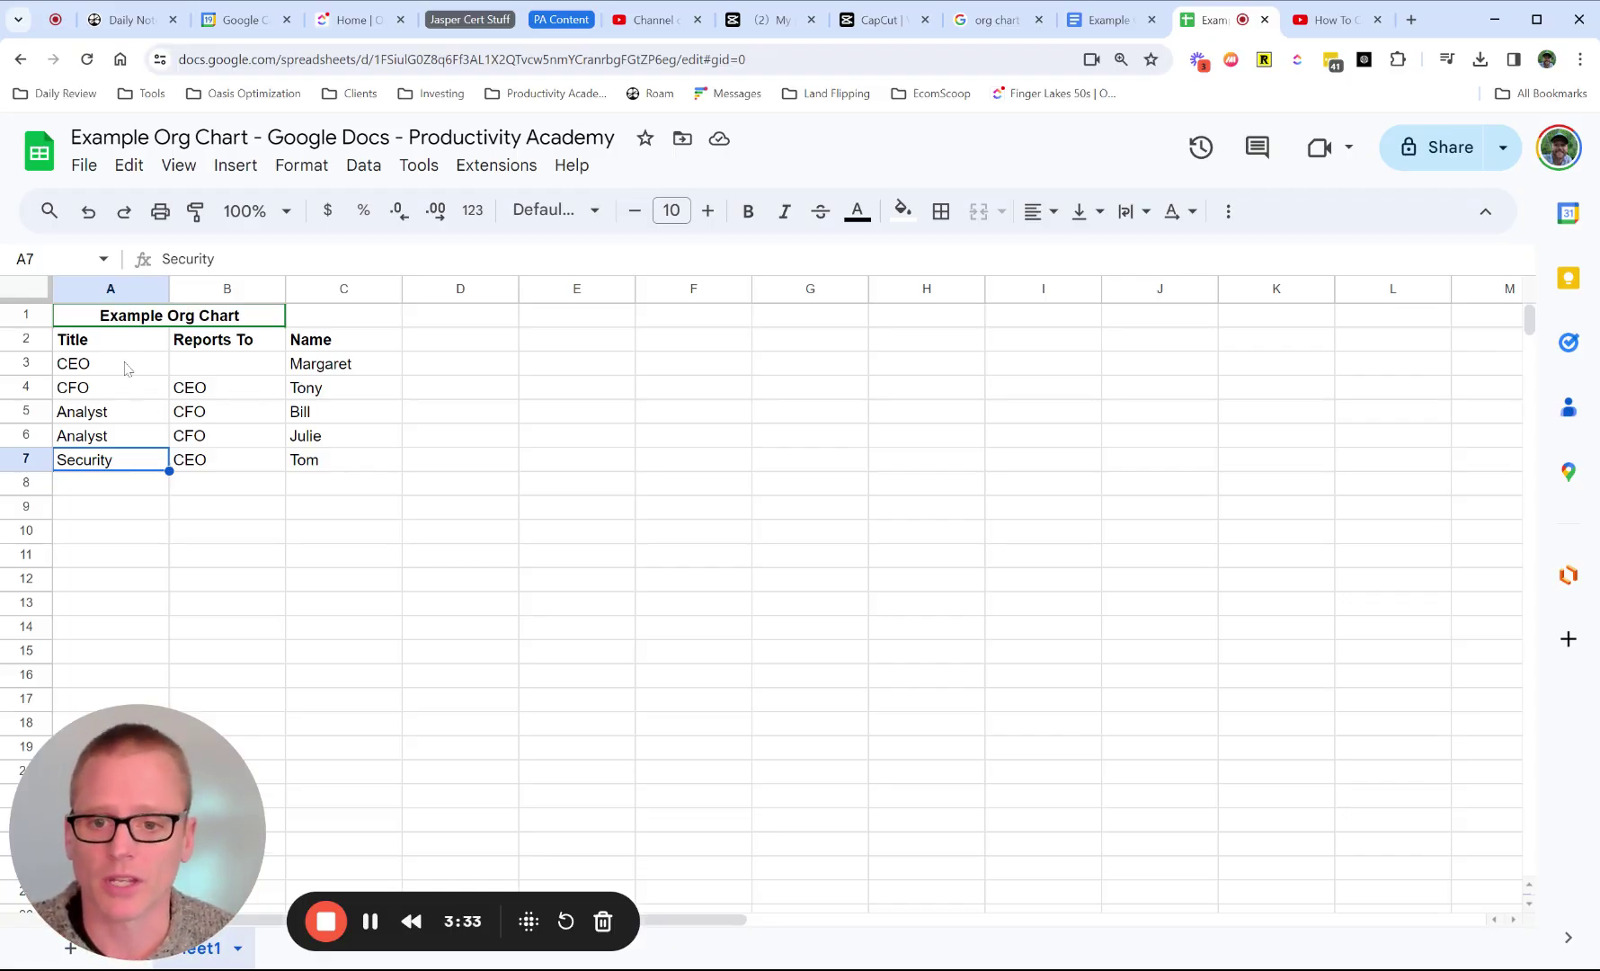
drag(123, 364, 123, 471)
drag(222, 393, 221, 456)
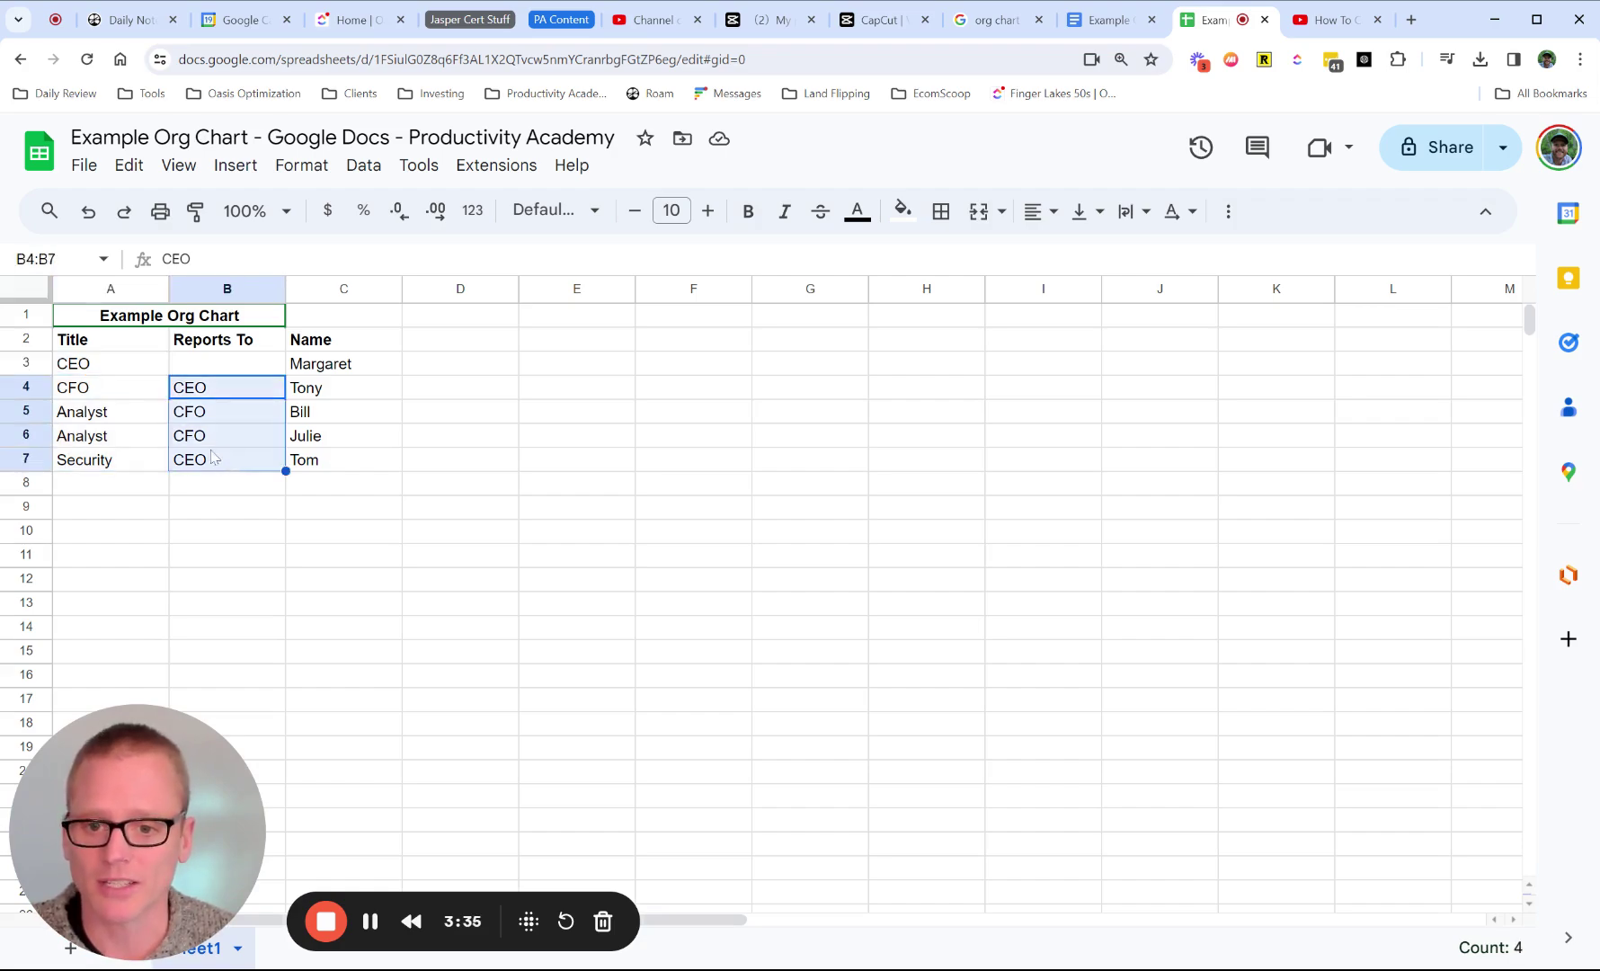
click(97, 393)
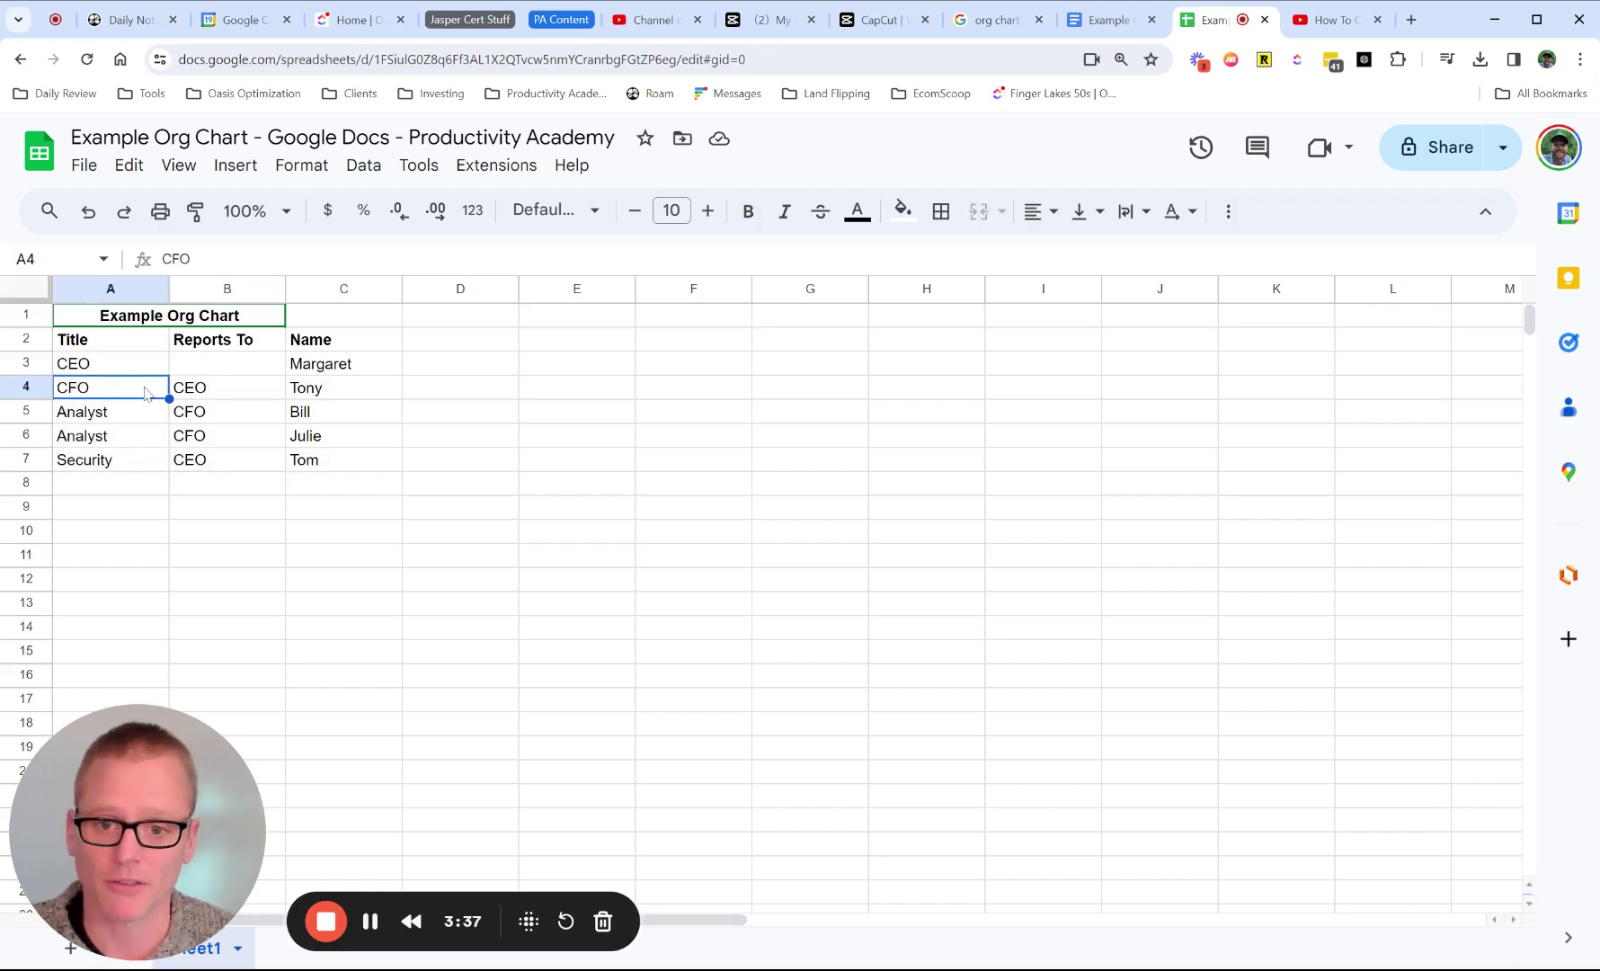
click(202, 395)
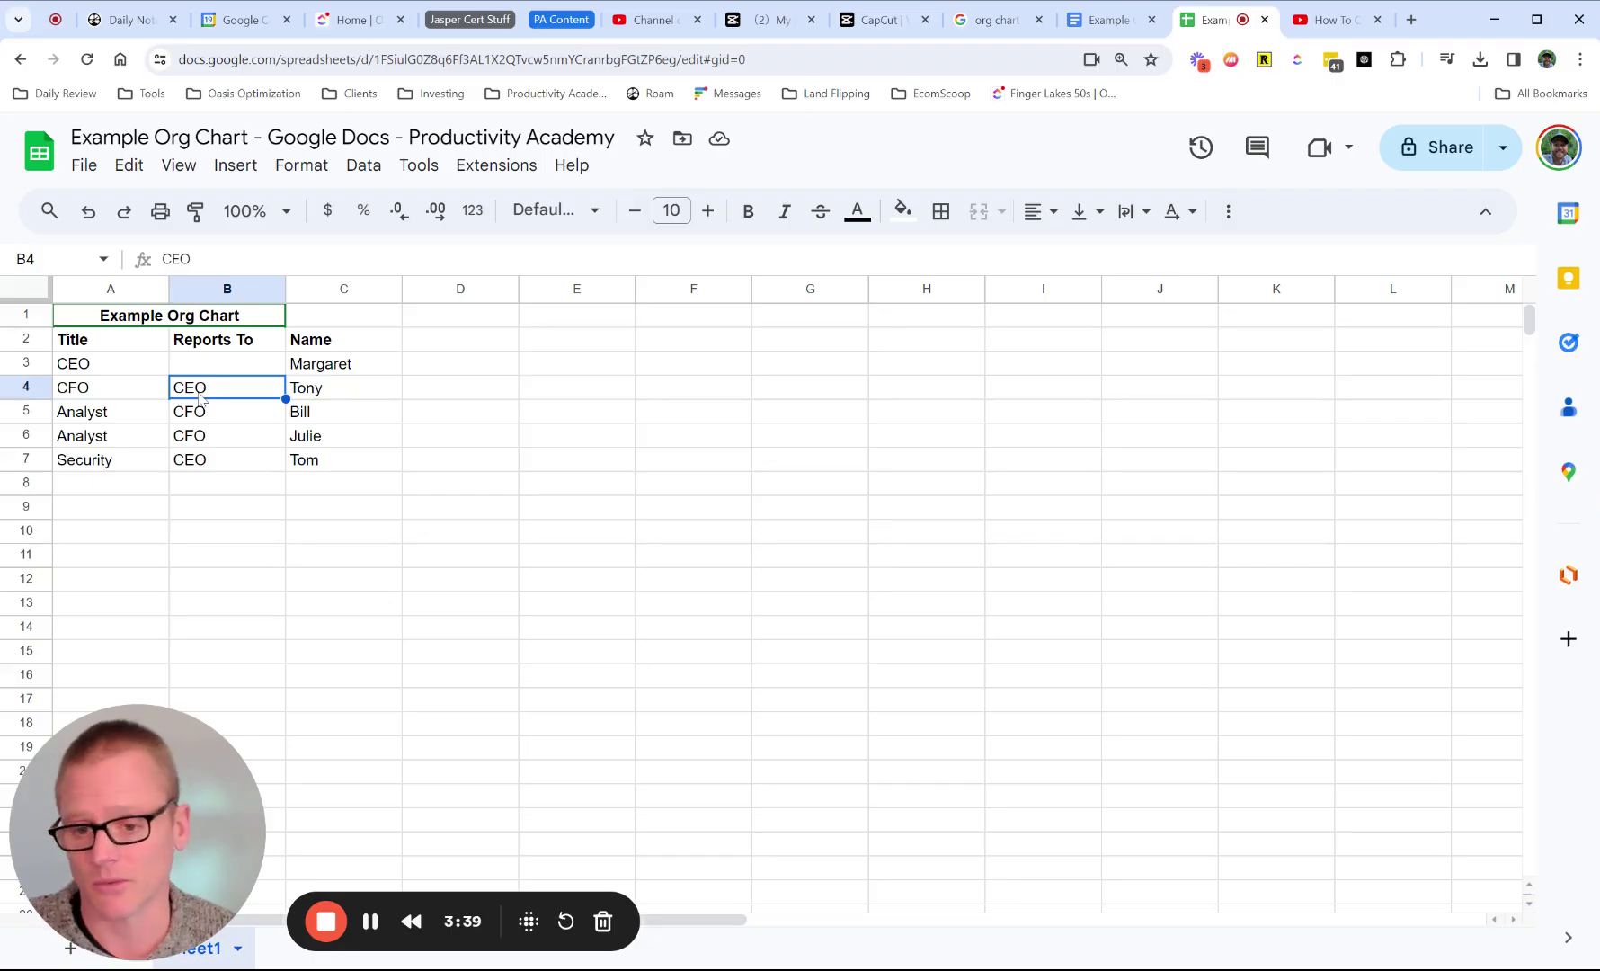
click(146, 422)
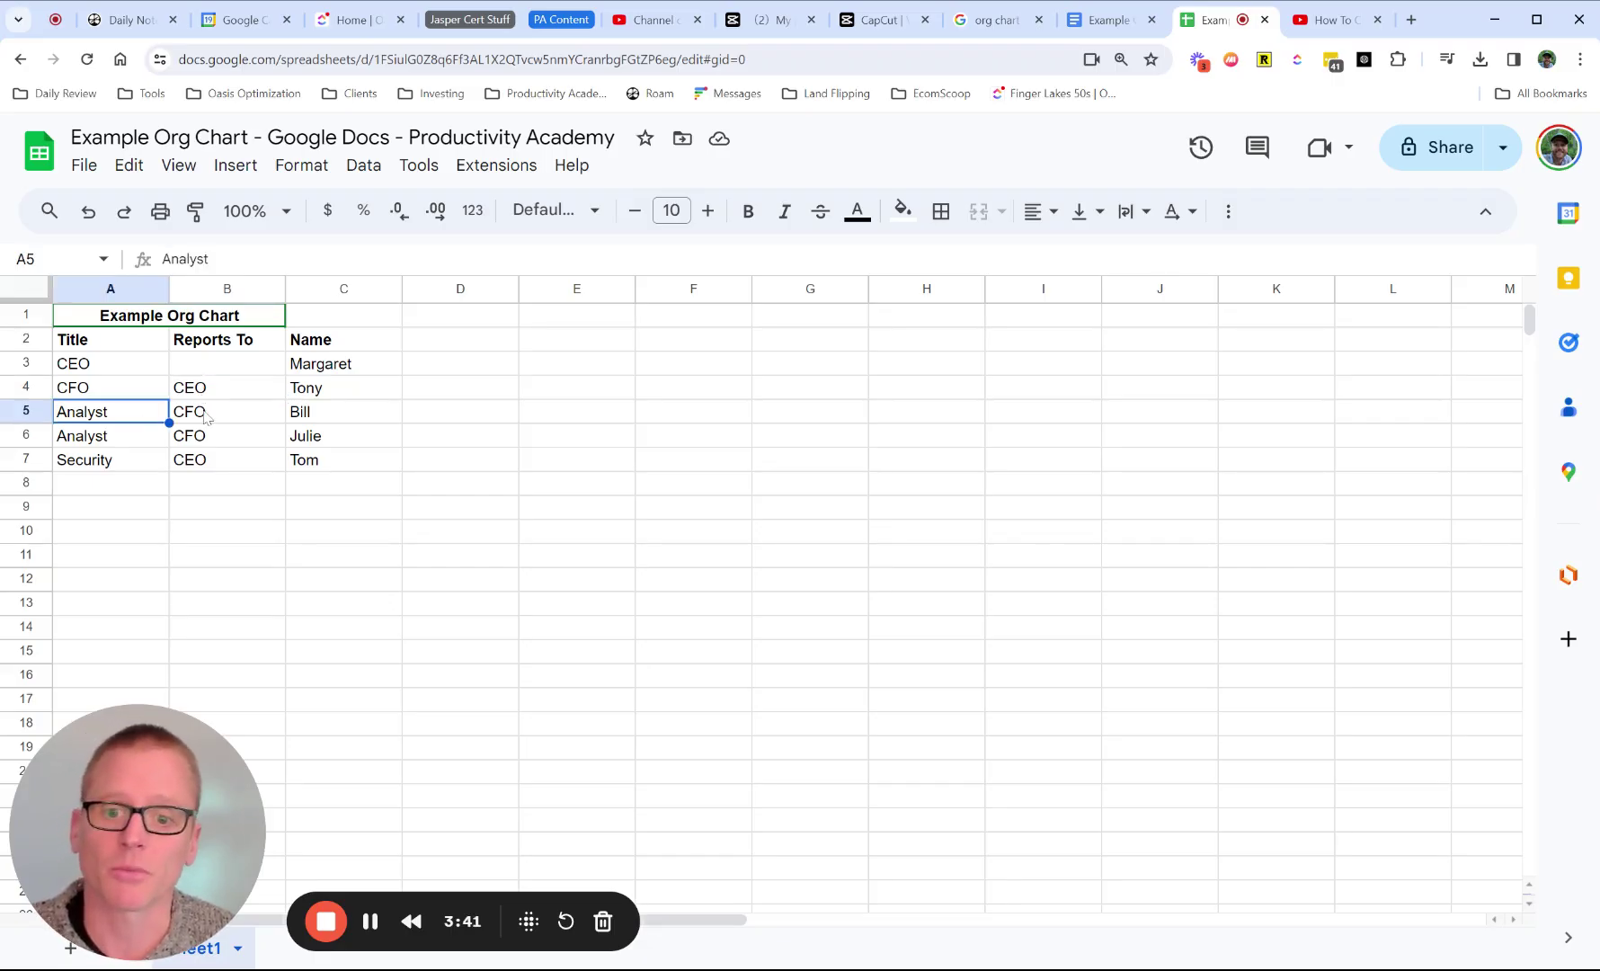
click(205, 416)
click(137, 438)
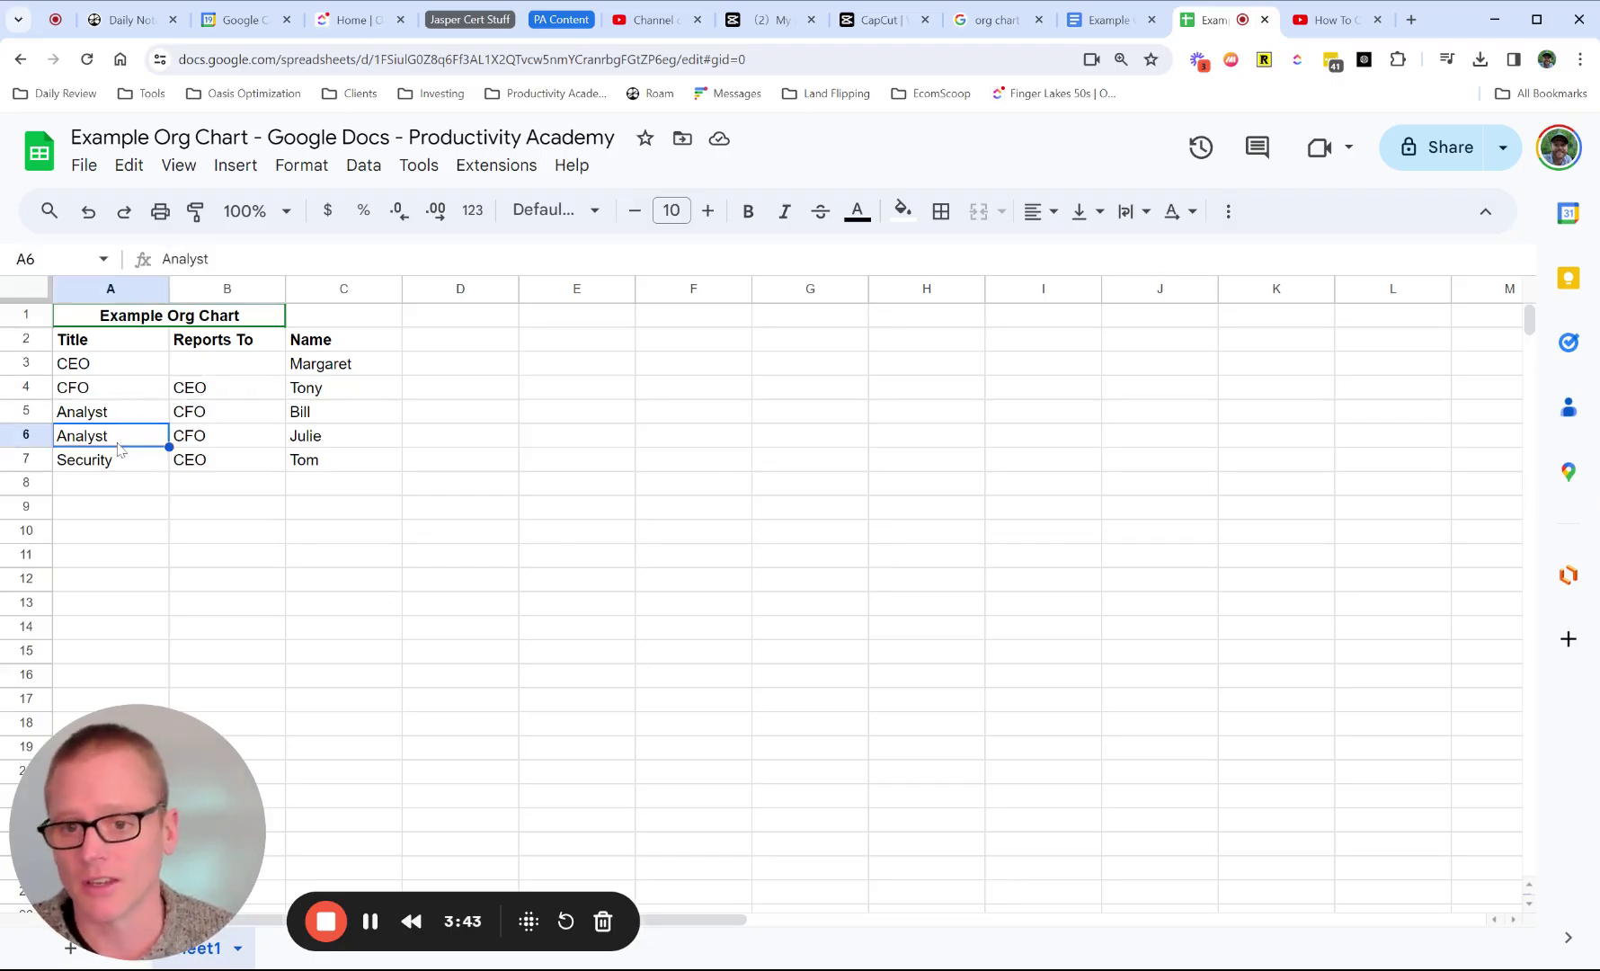
click(206, 440)
click(147, 465)
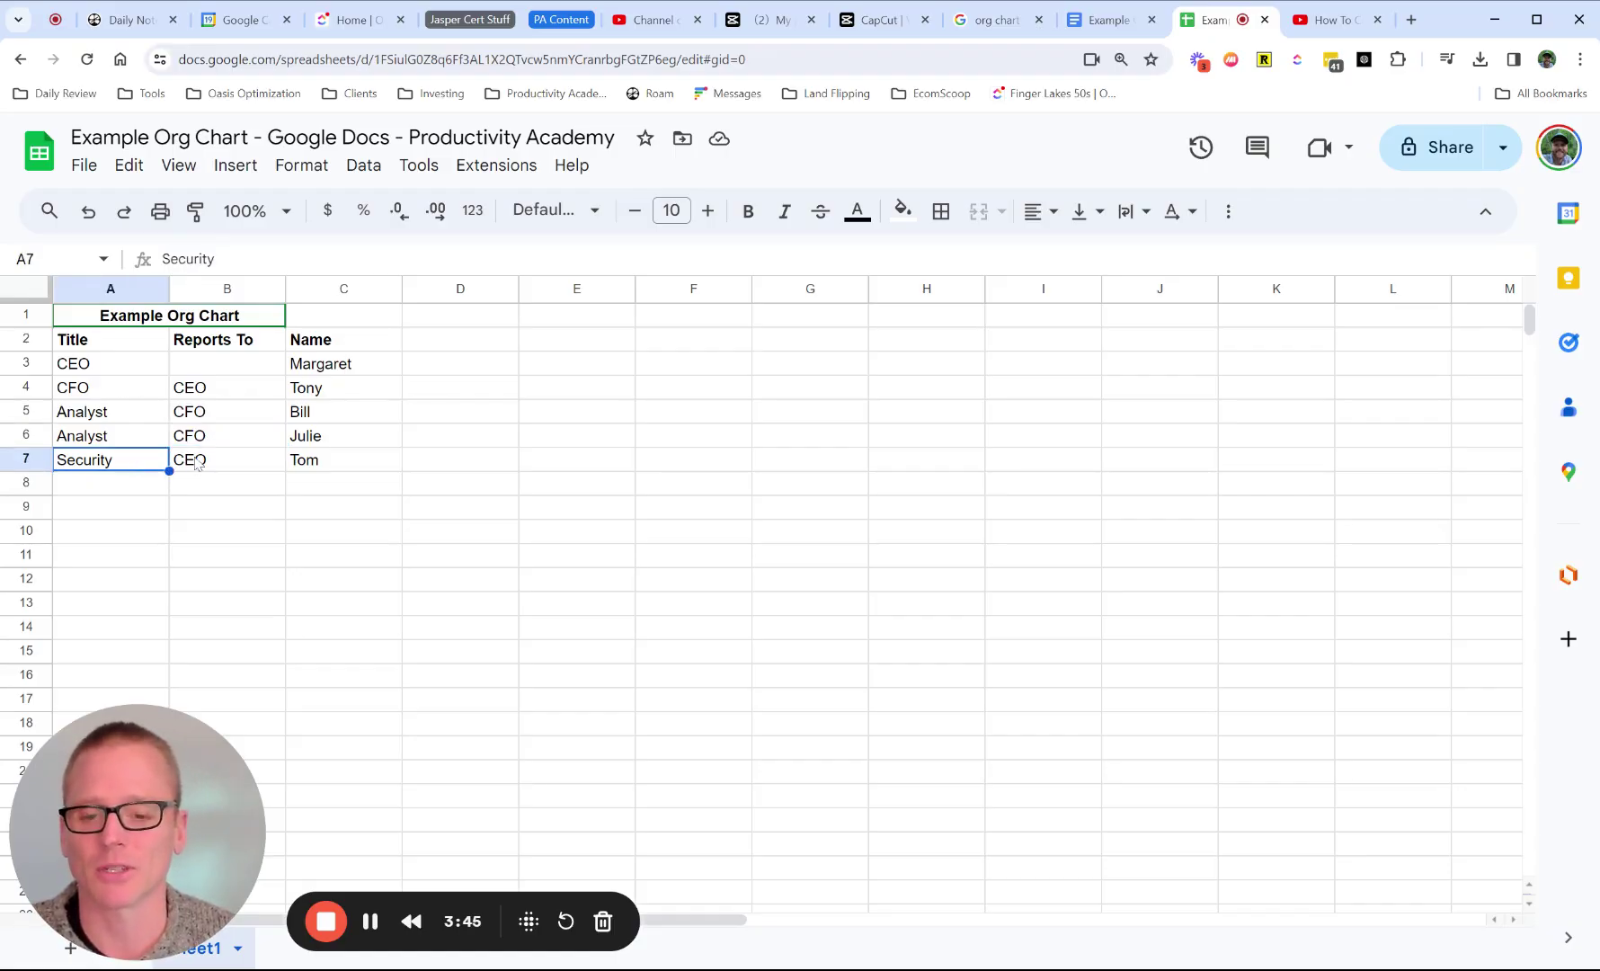
click(197, 463)
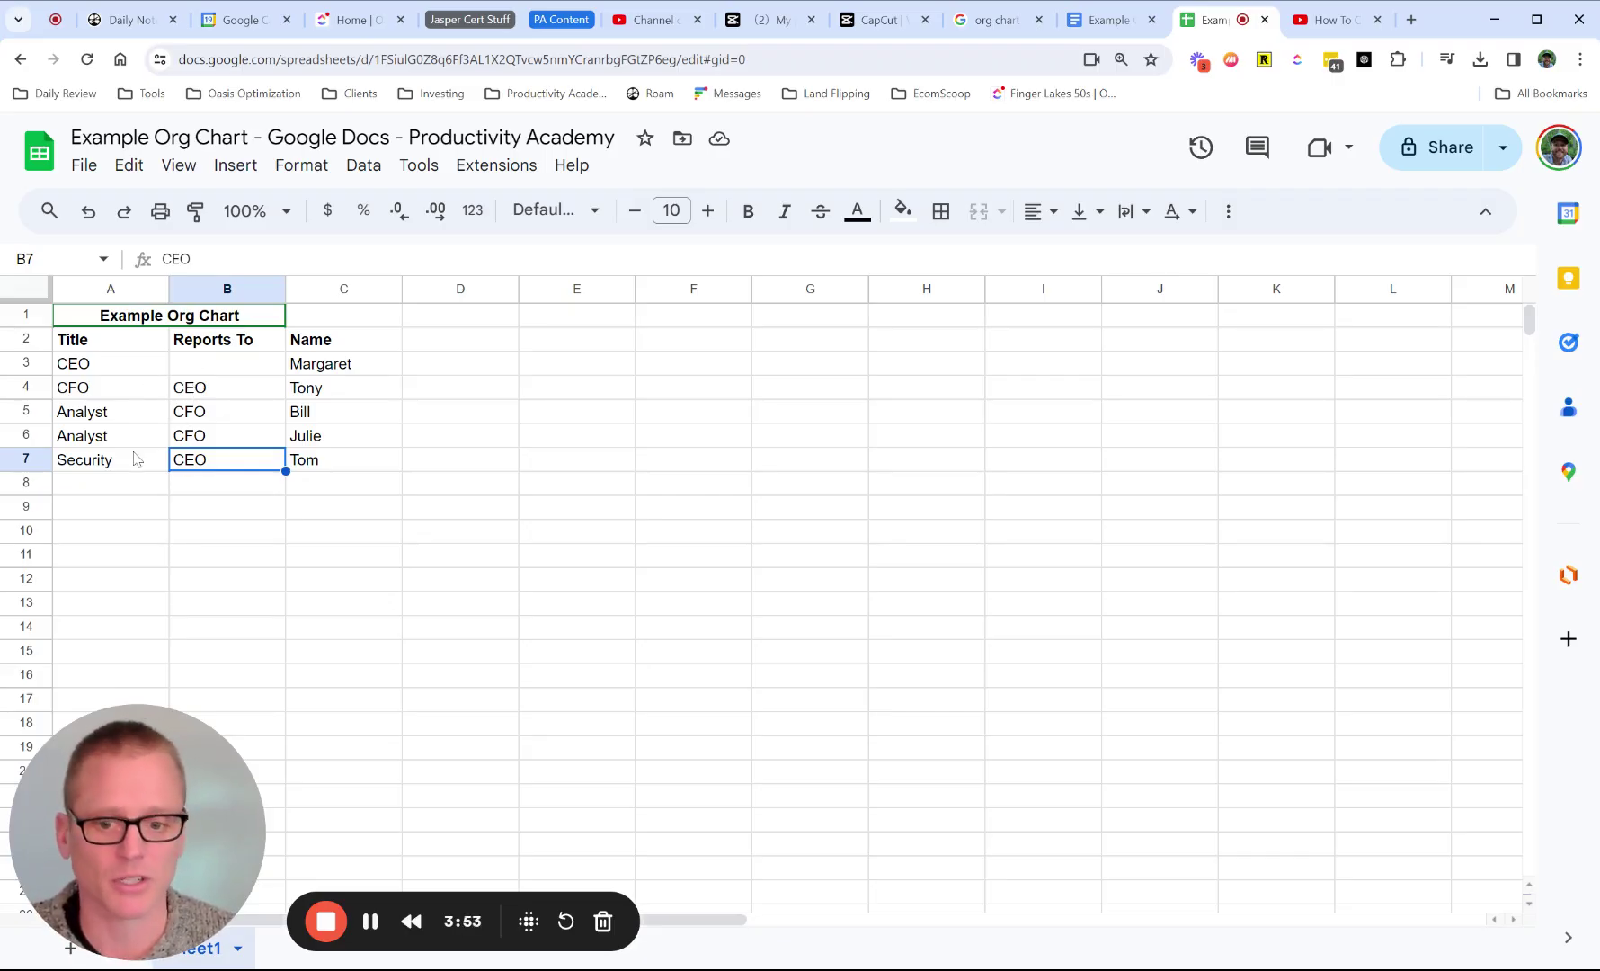
drag(94, 464, 187, 466)
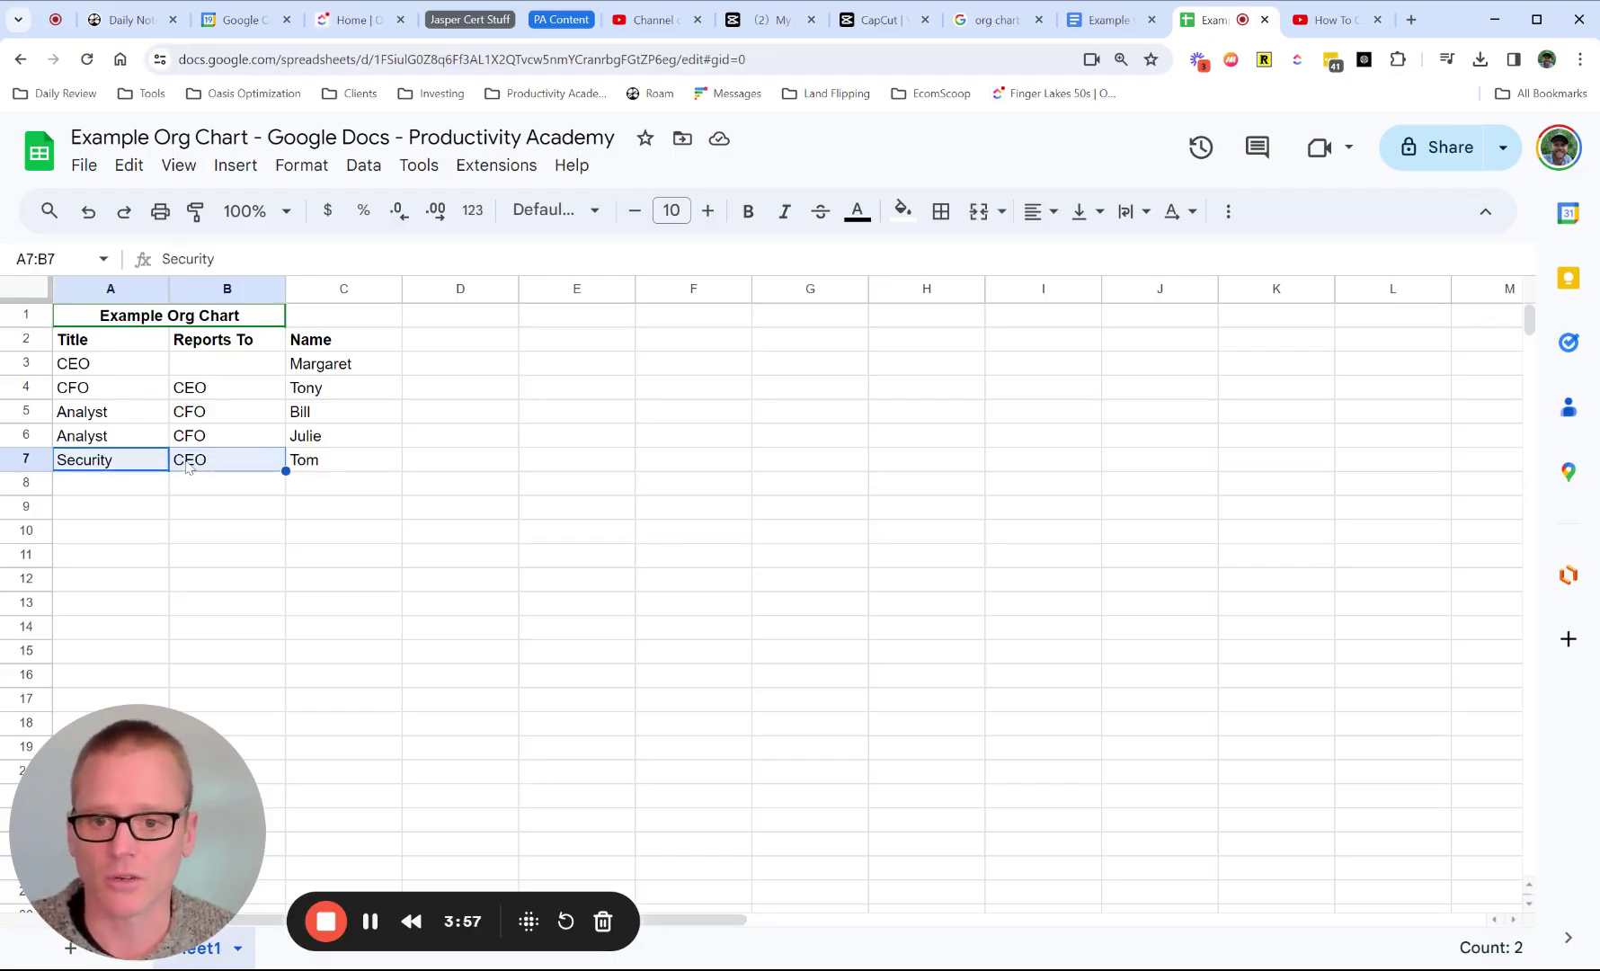
drag(103, 418, 205, 455)
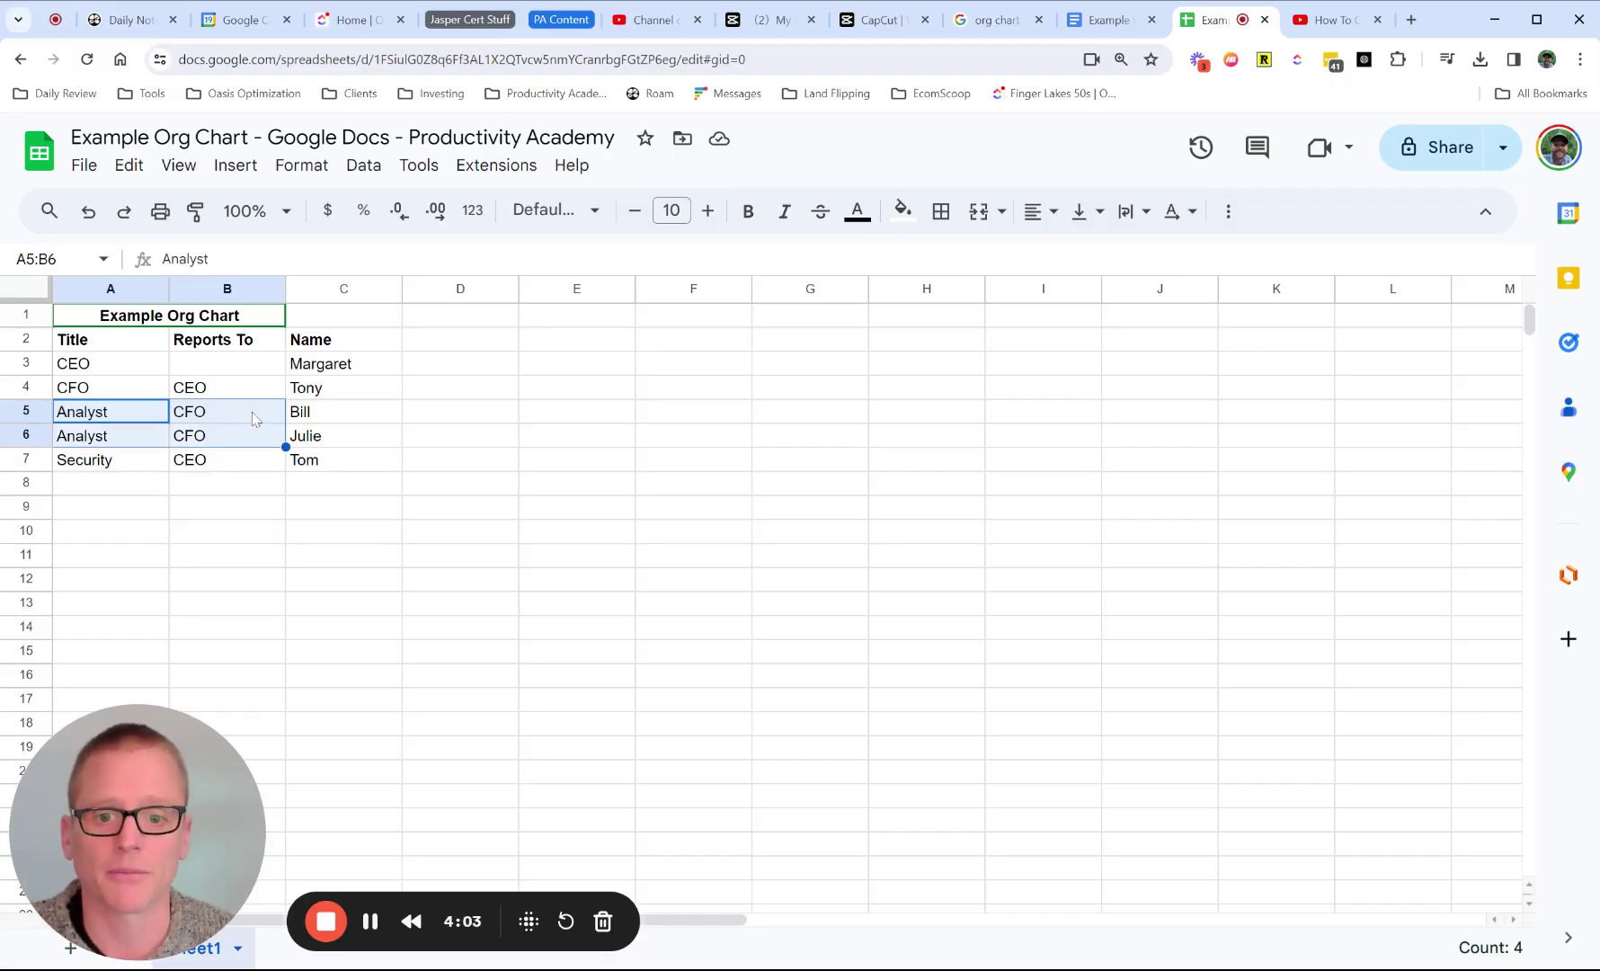
drag(332, 367, 339, 467)
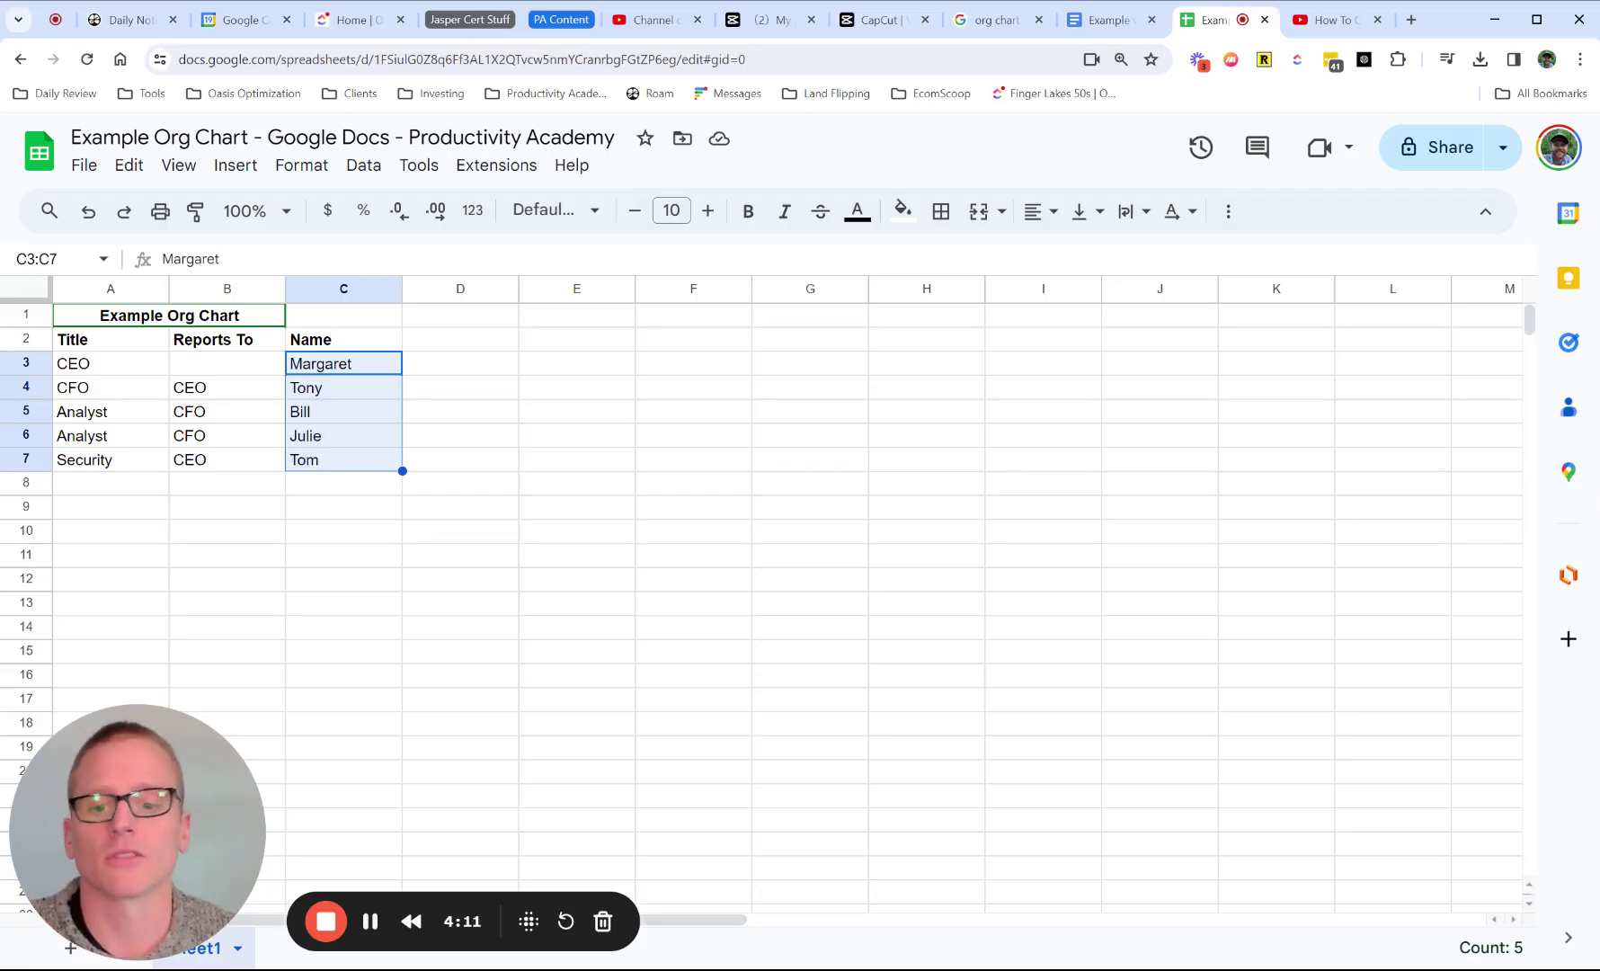
click(333, 371)
click(334, 387)
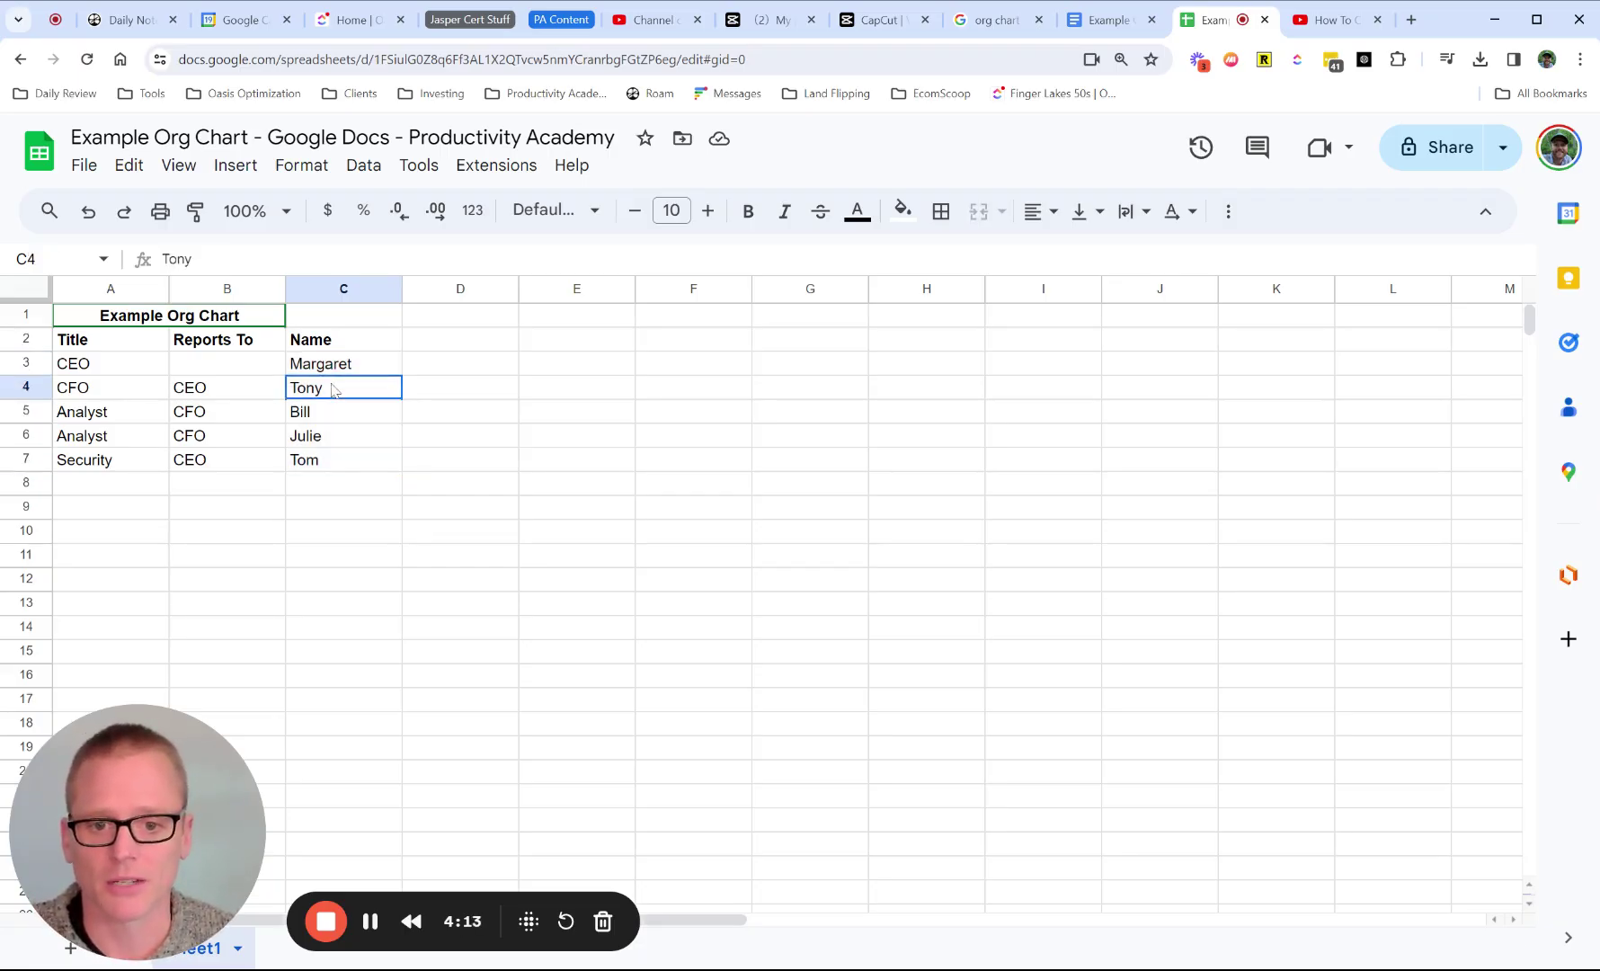
click(330, 414)
click(333, 438)
click(336, 465)
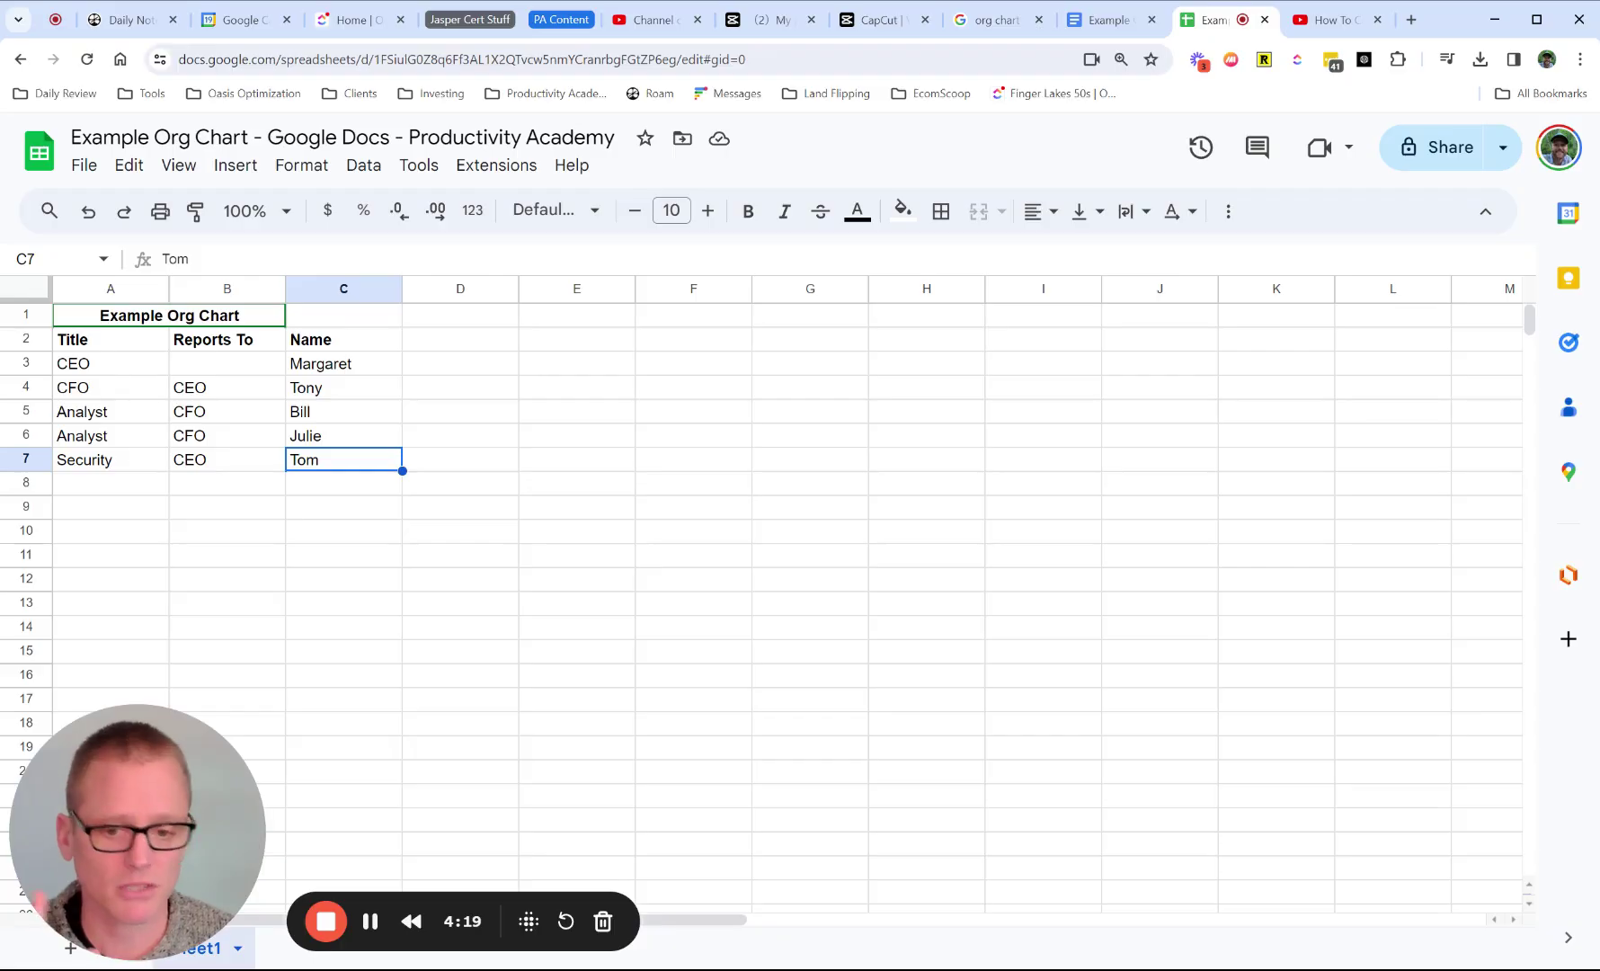
click(508, 364)
Step: Insert an Organizational chart from A2:C7, using row 2 as headers
drag(131, 345, 338, 460)
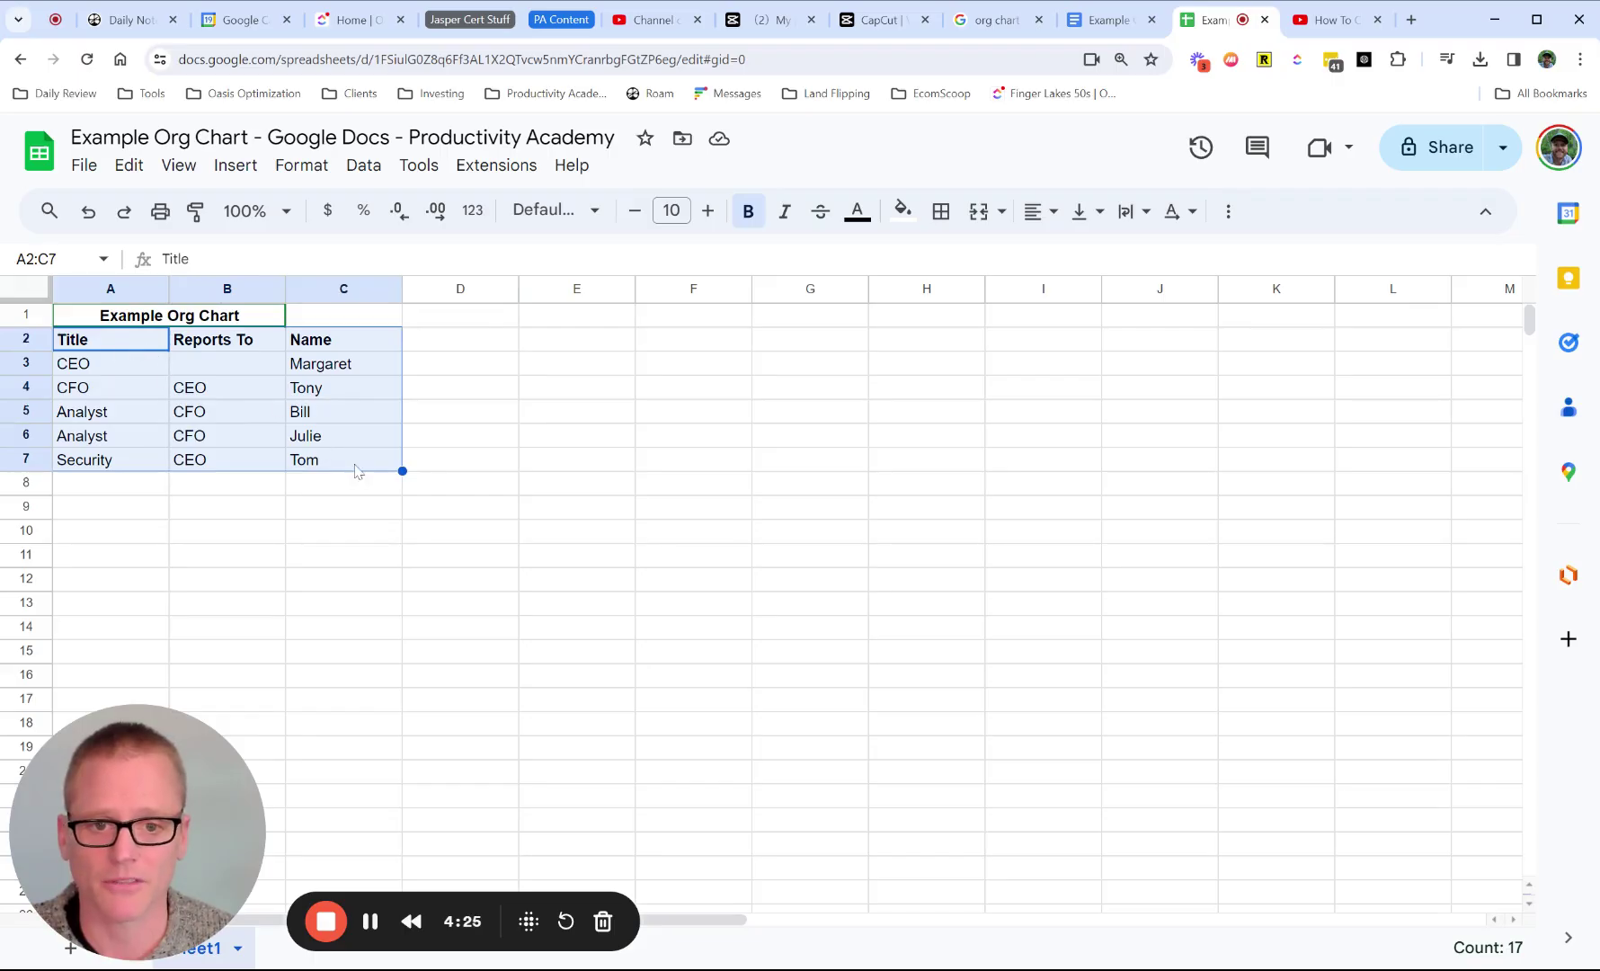
click(236, 165)
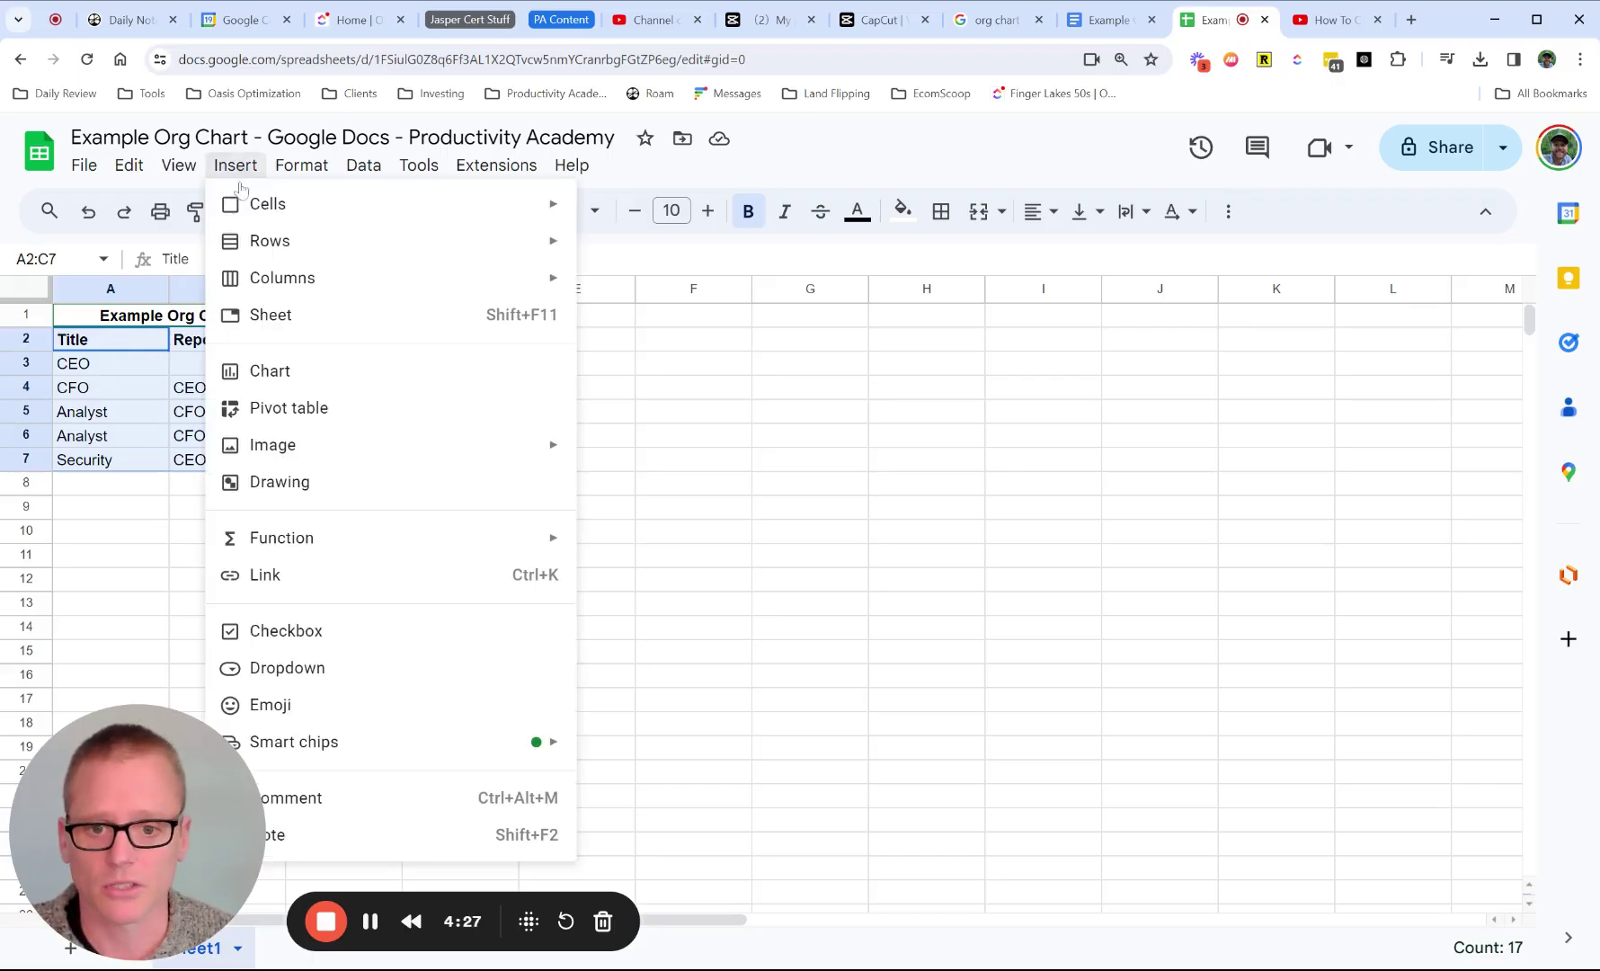
click(299, 372)
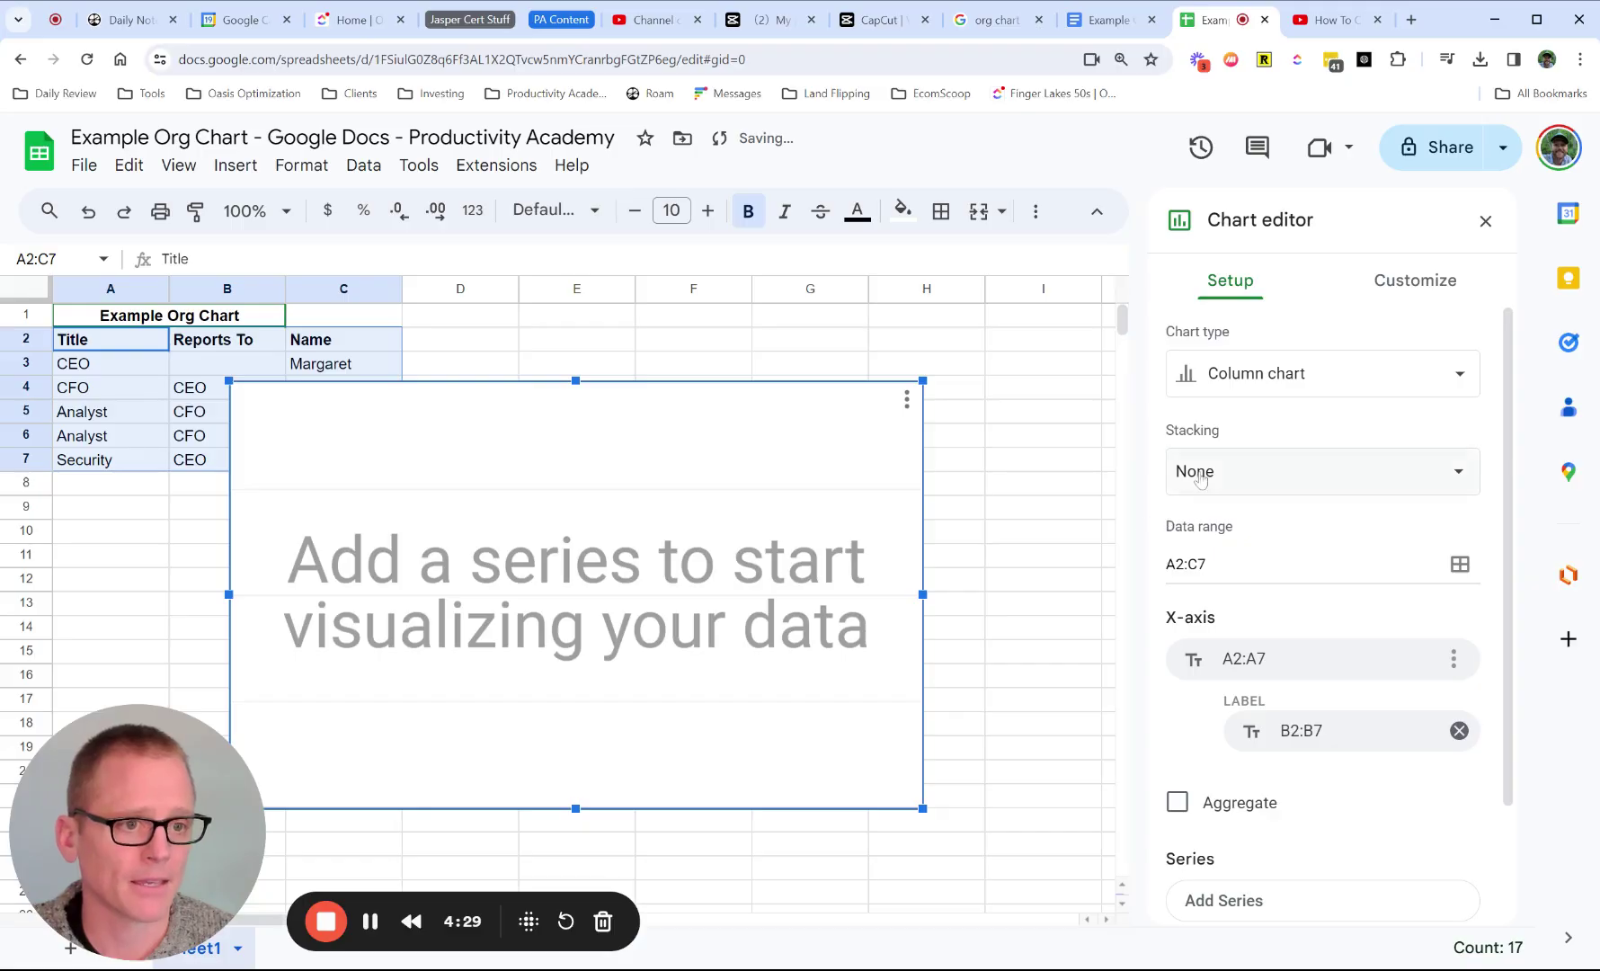
click(1301, 380)
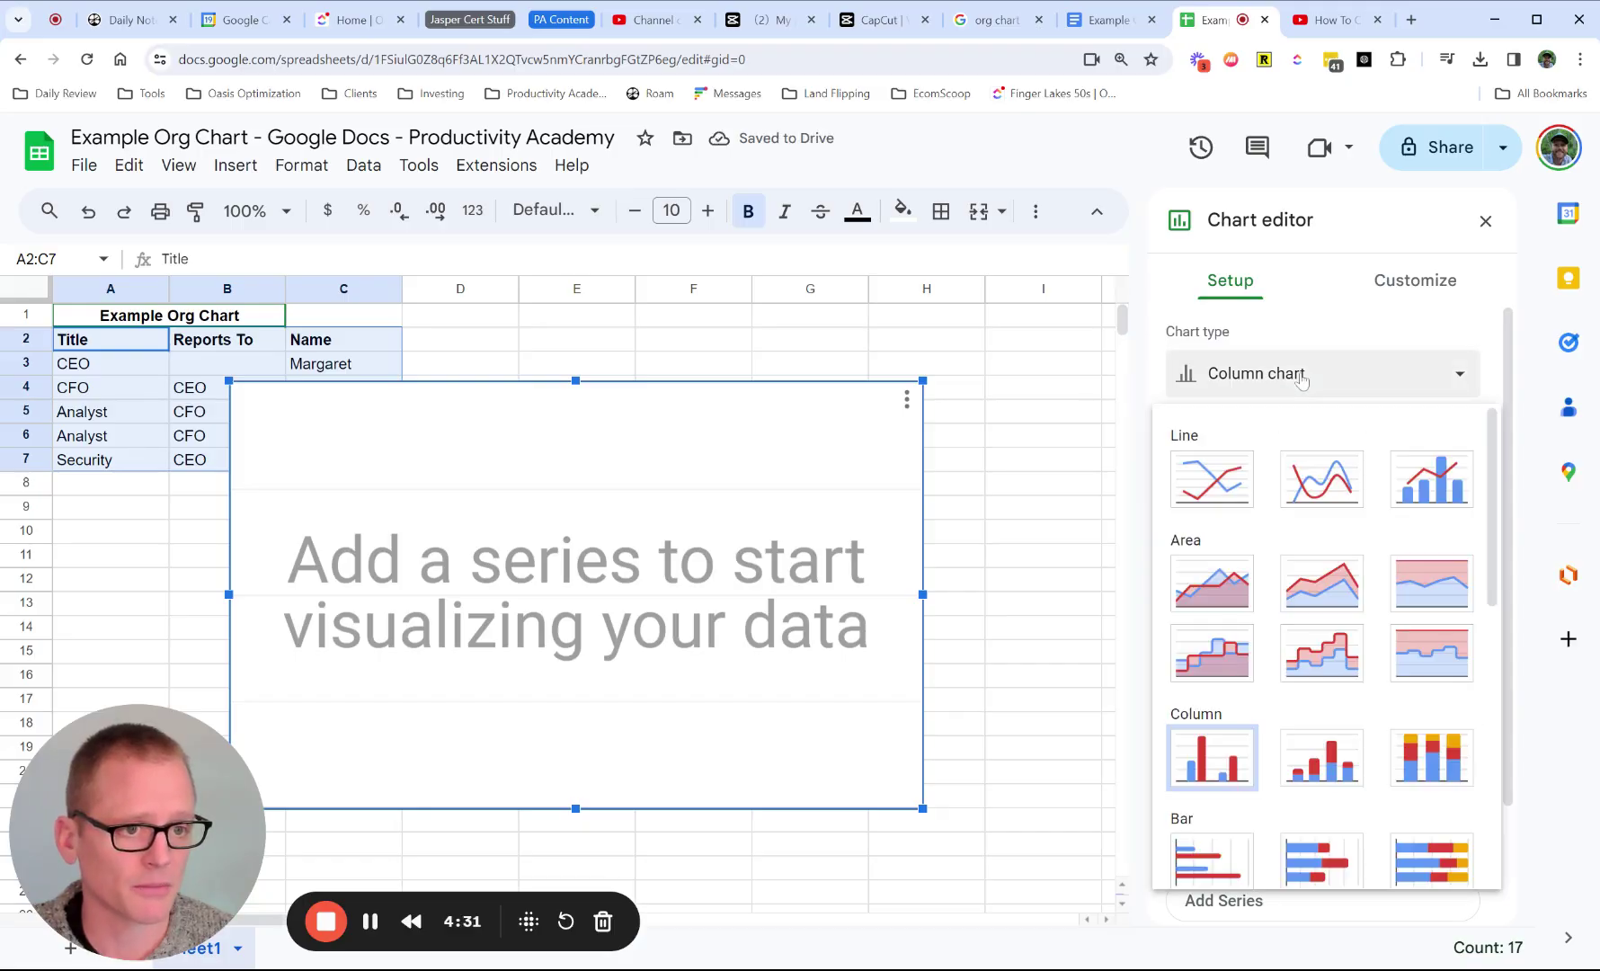
scroll(1272, 605, down, 10)
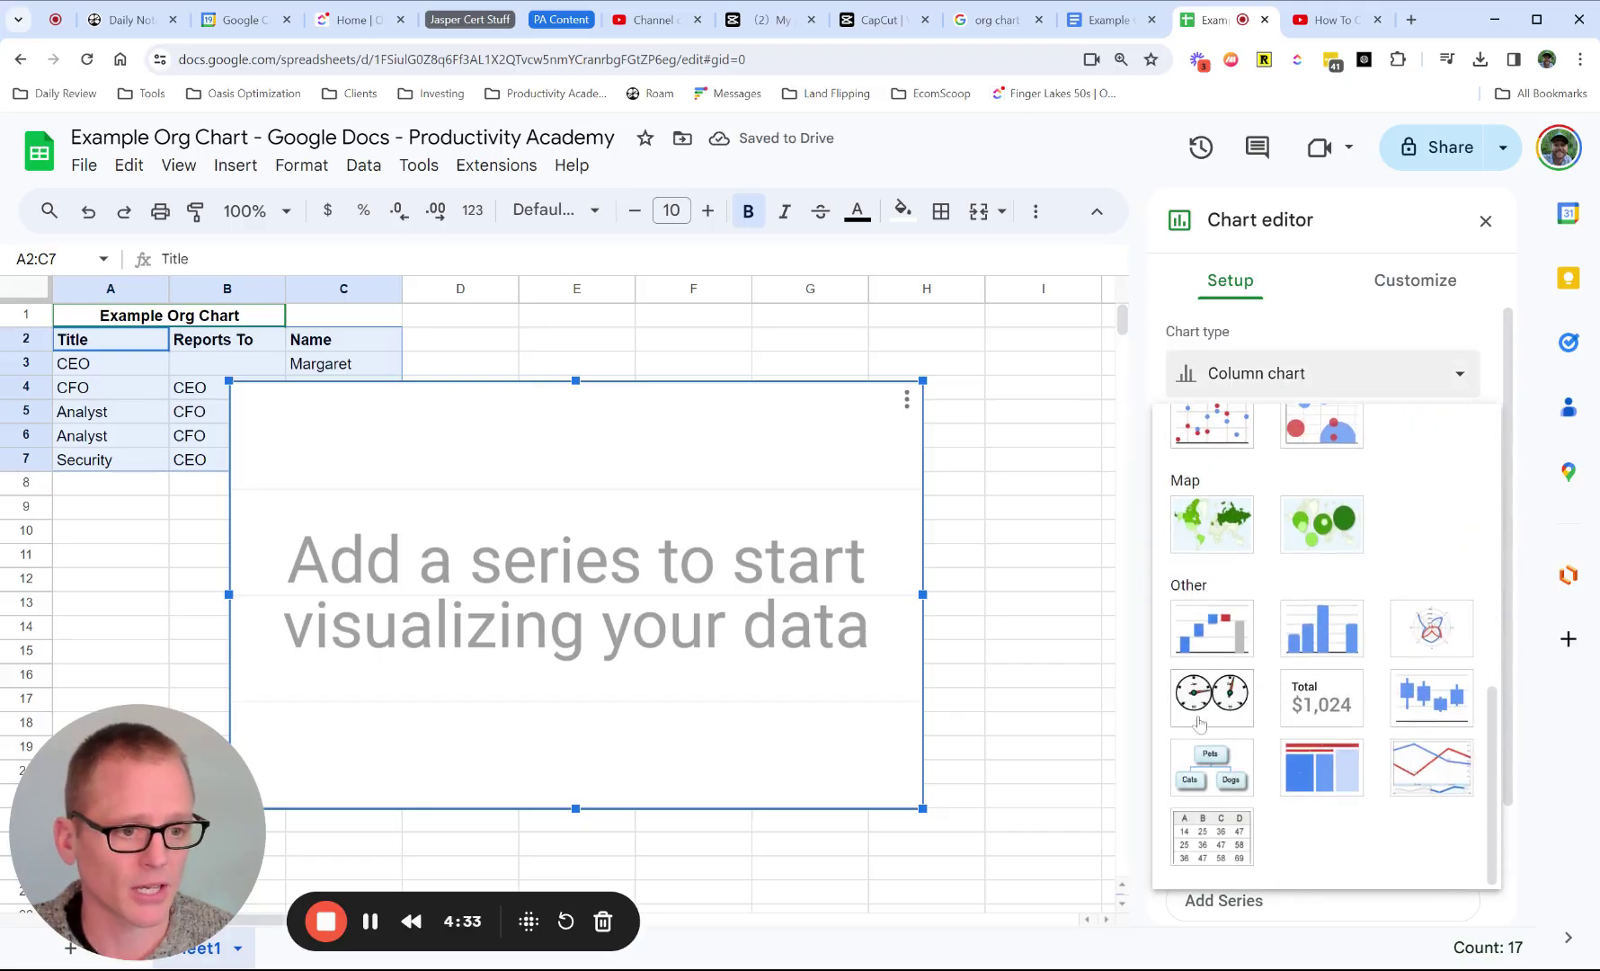
click(1213, 776)
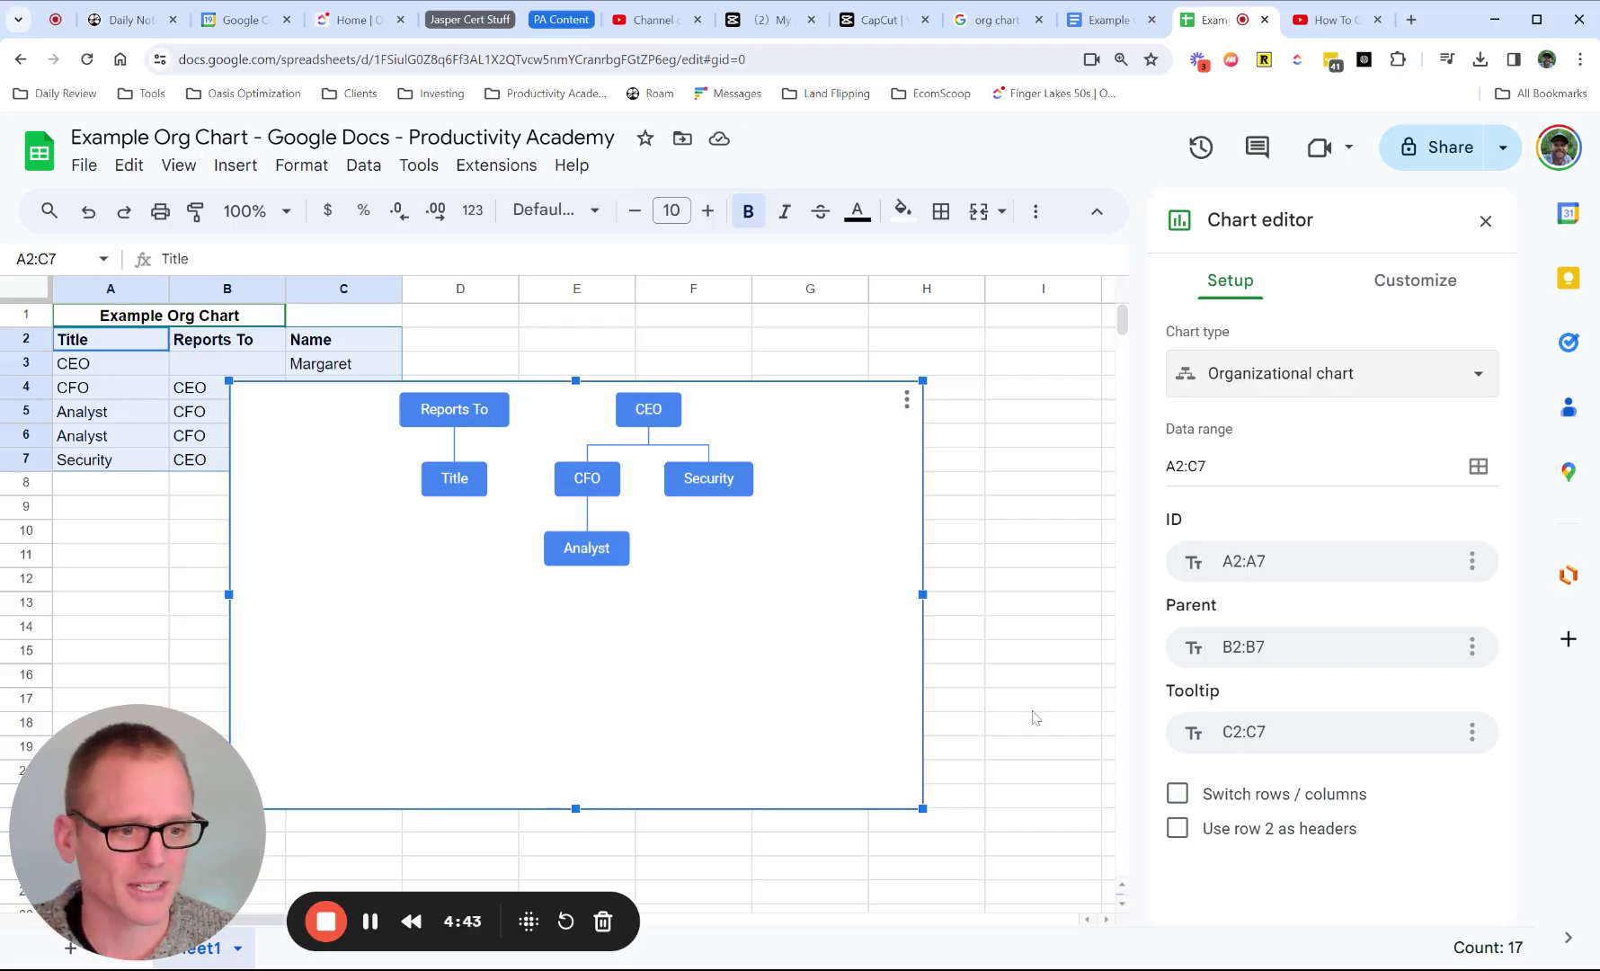
click(1178, 829)
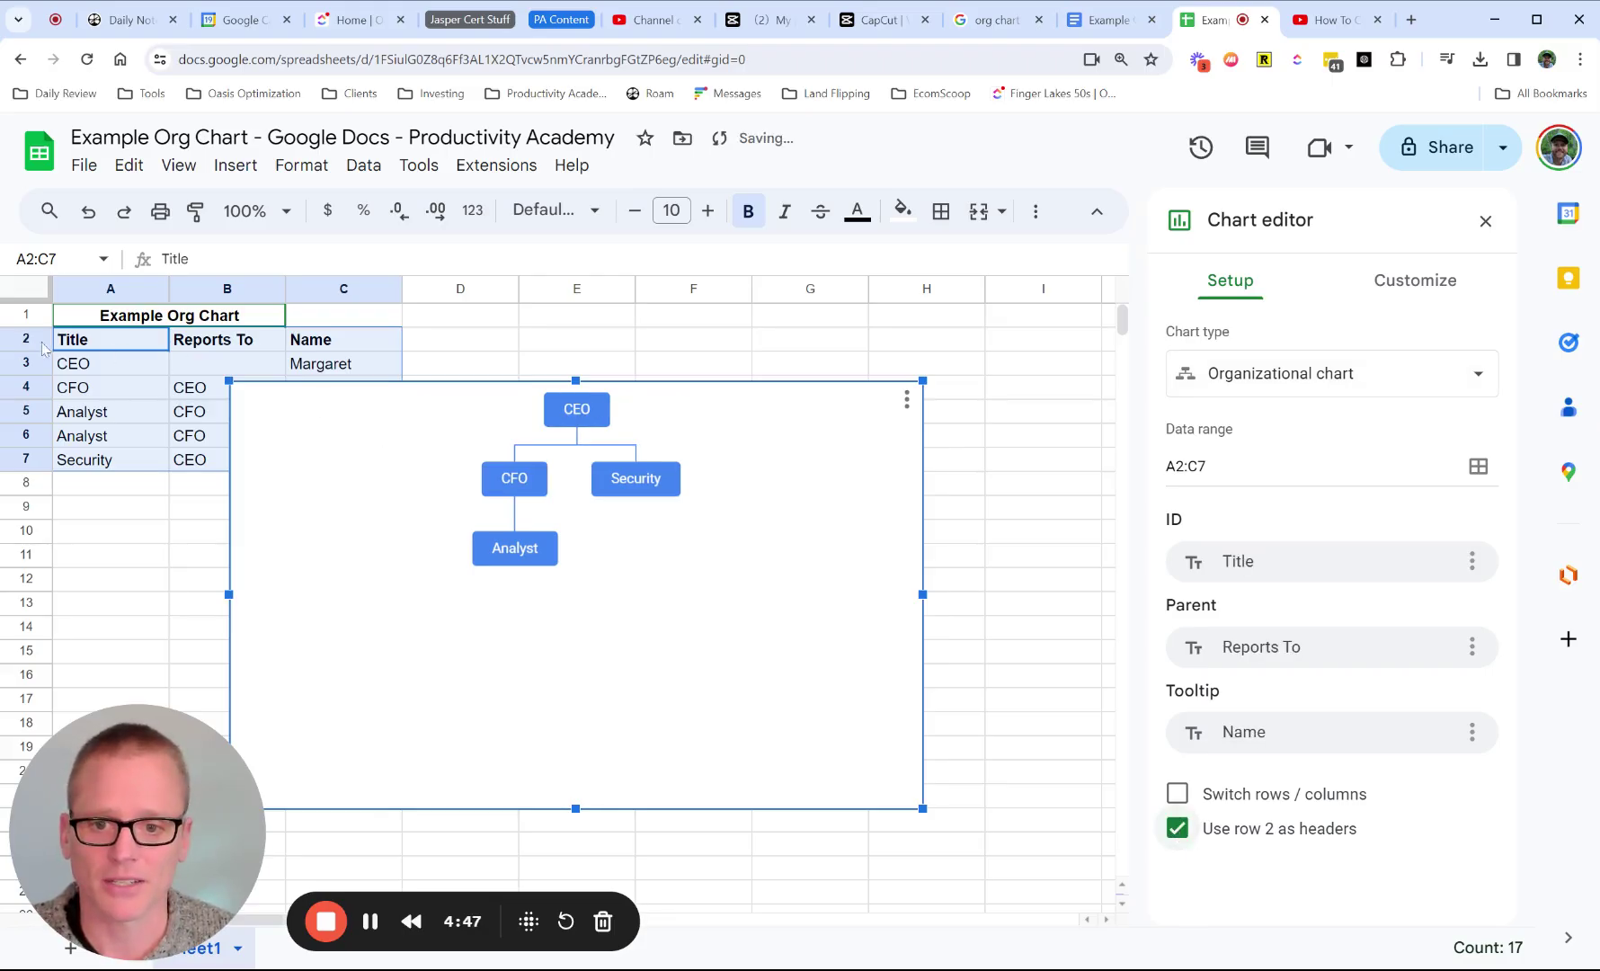
Step: Shrink the org chart and place it beside the table
drag(765, 409, 933, 370)
drag(379, 775, 717, 557)
drag(757, 409, 507, 422)
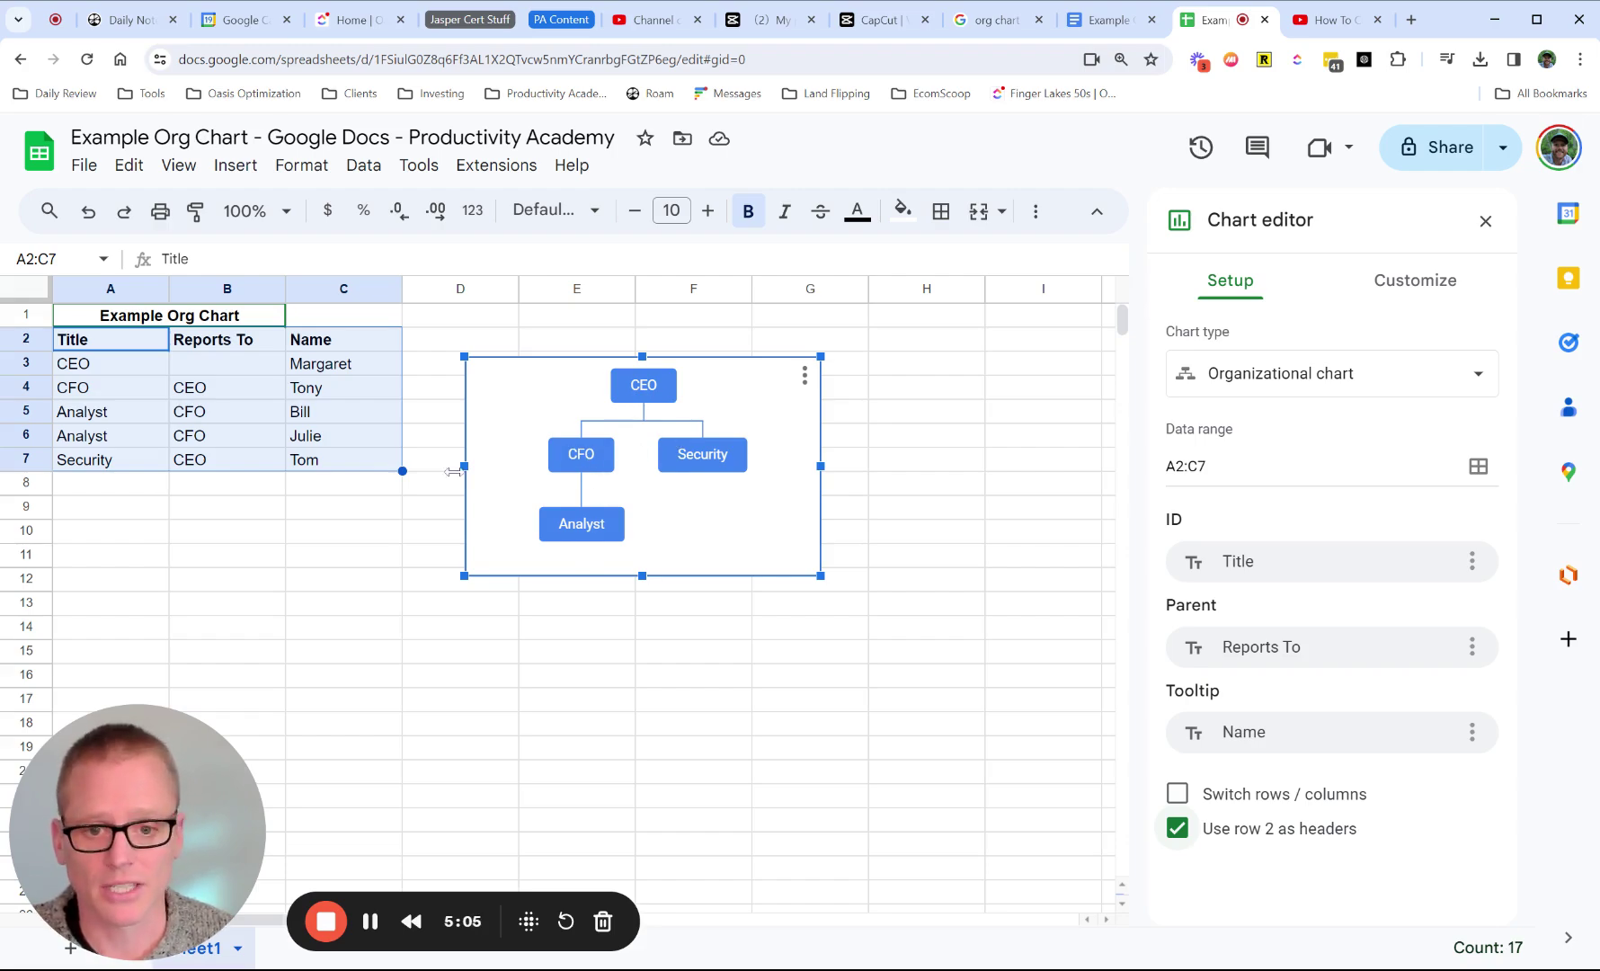
Step: Rename the Analyst titles in A5 and A6 to Analyst 1 and Analyst 2
click(277, 502)
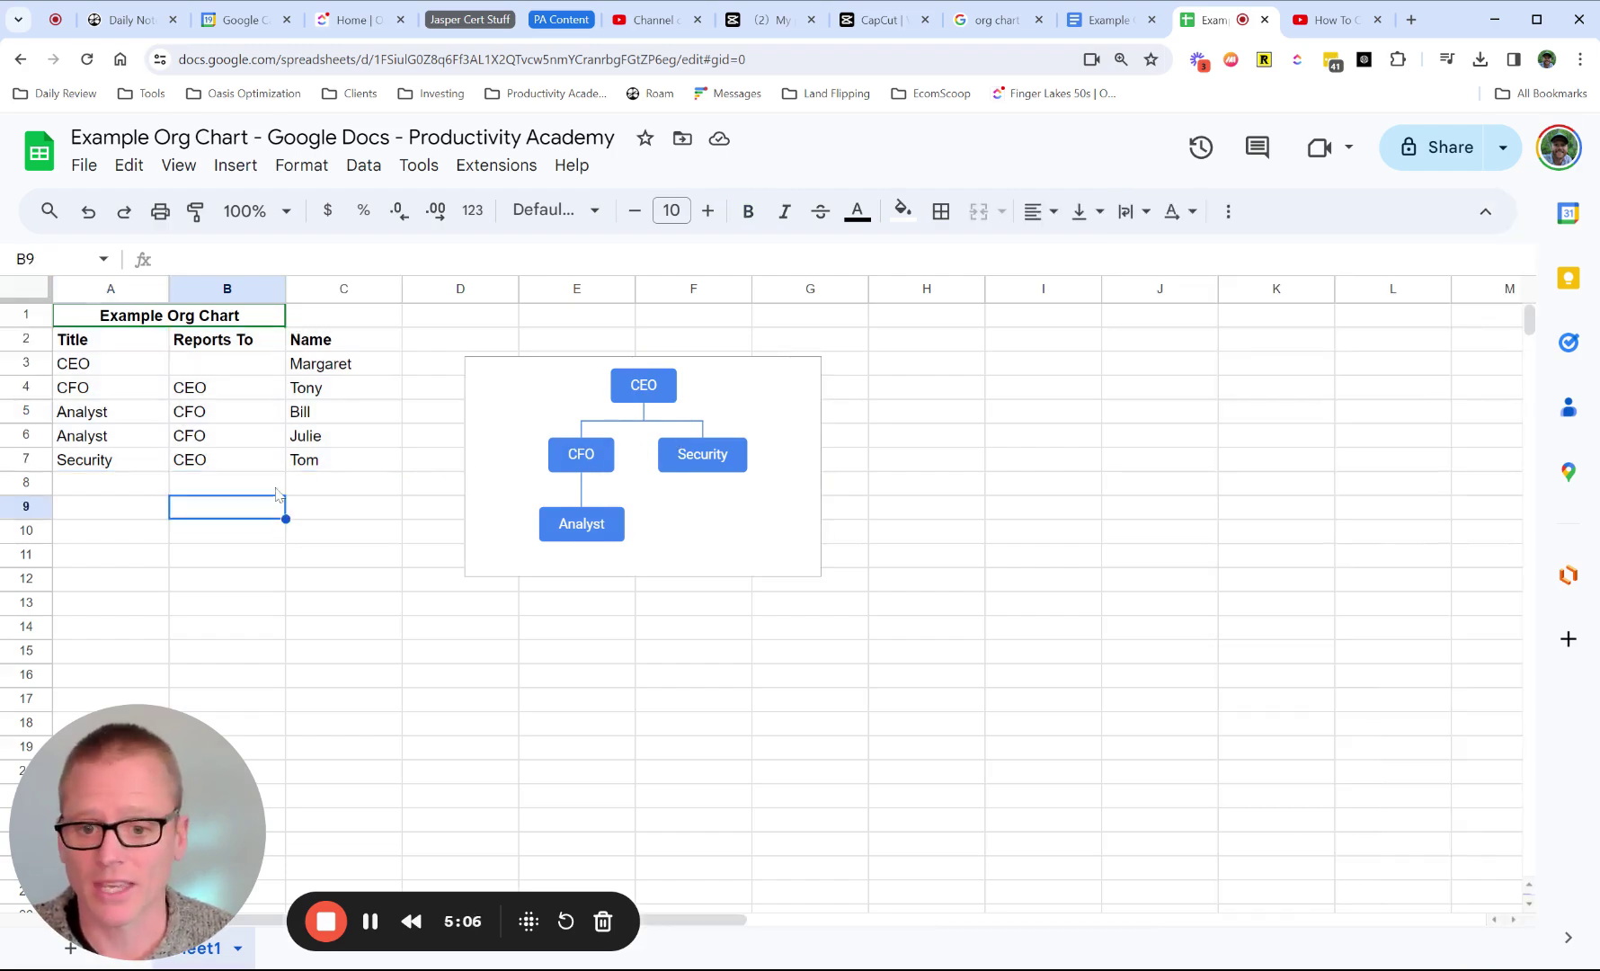
click(135, 440)
double_click(134, 414)
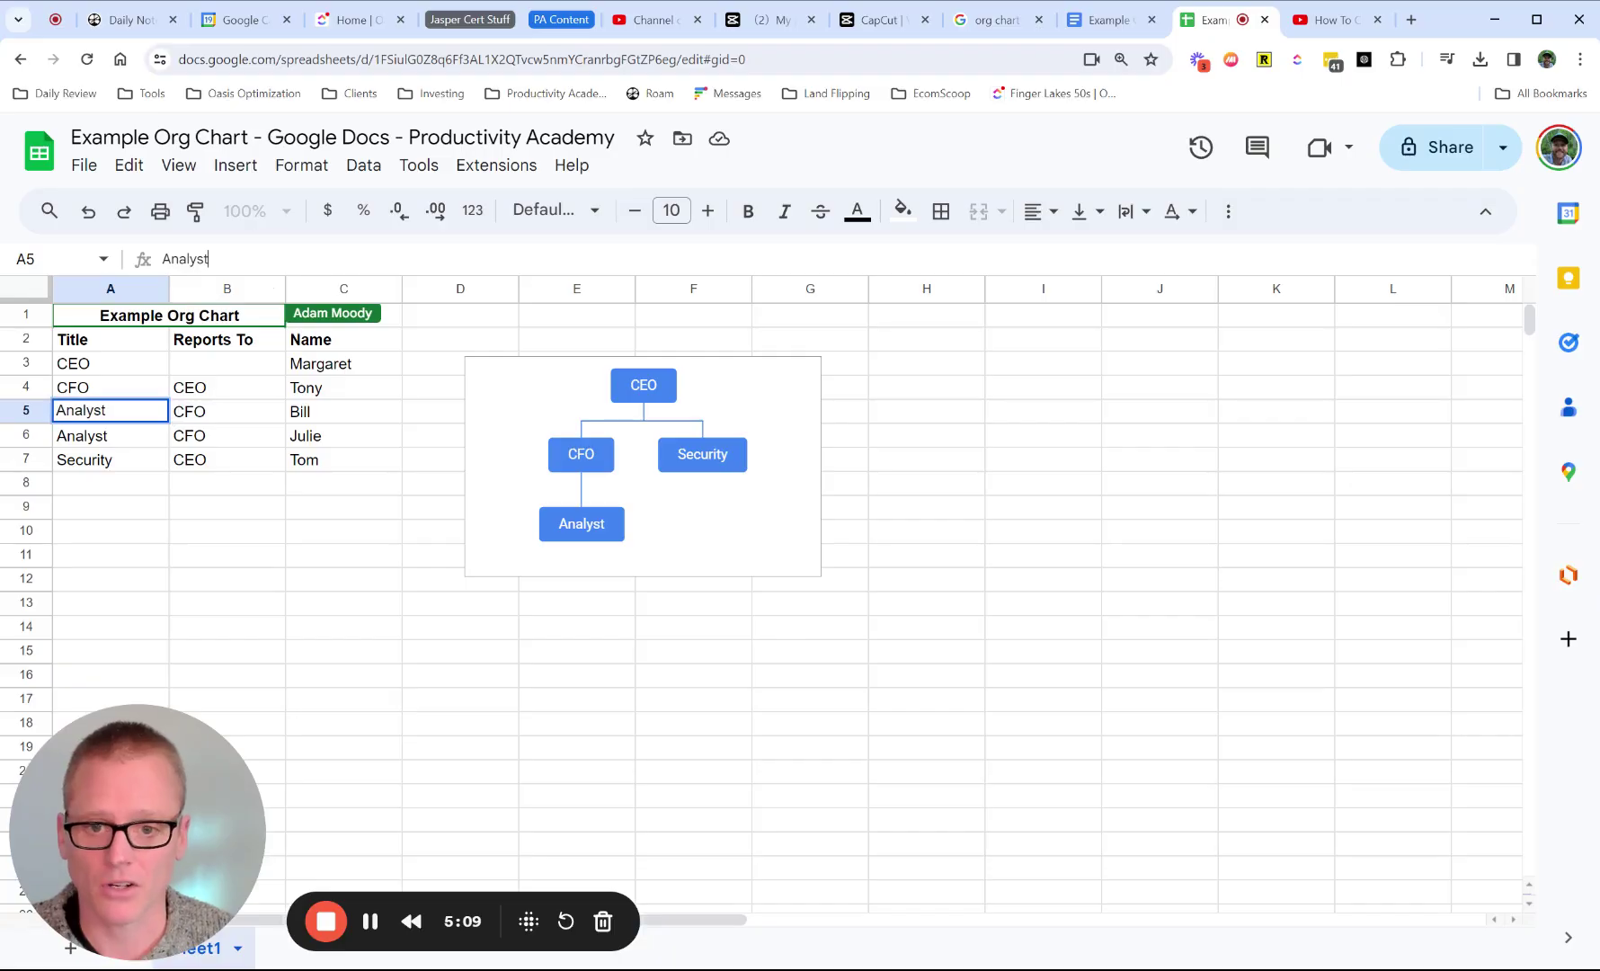
key(Return)
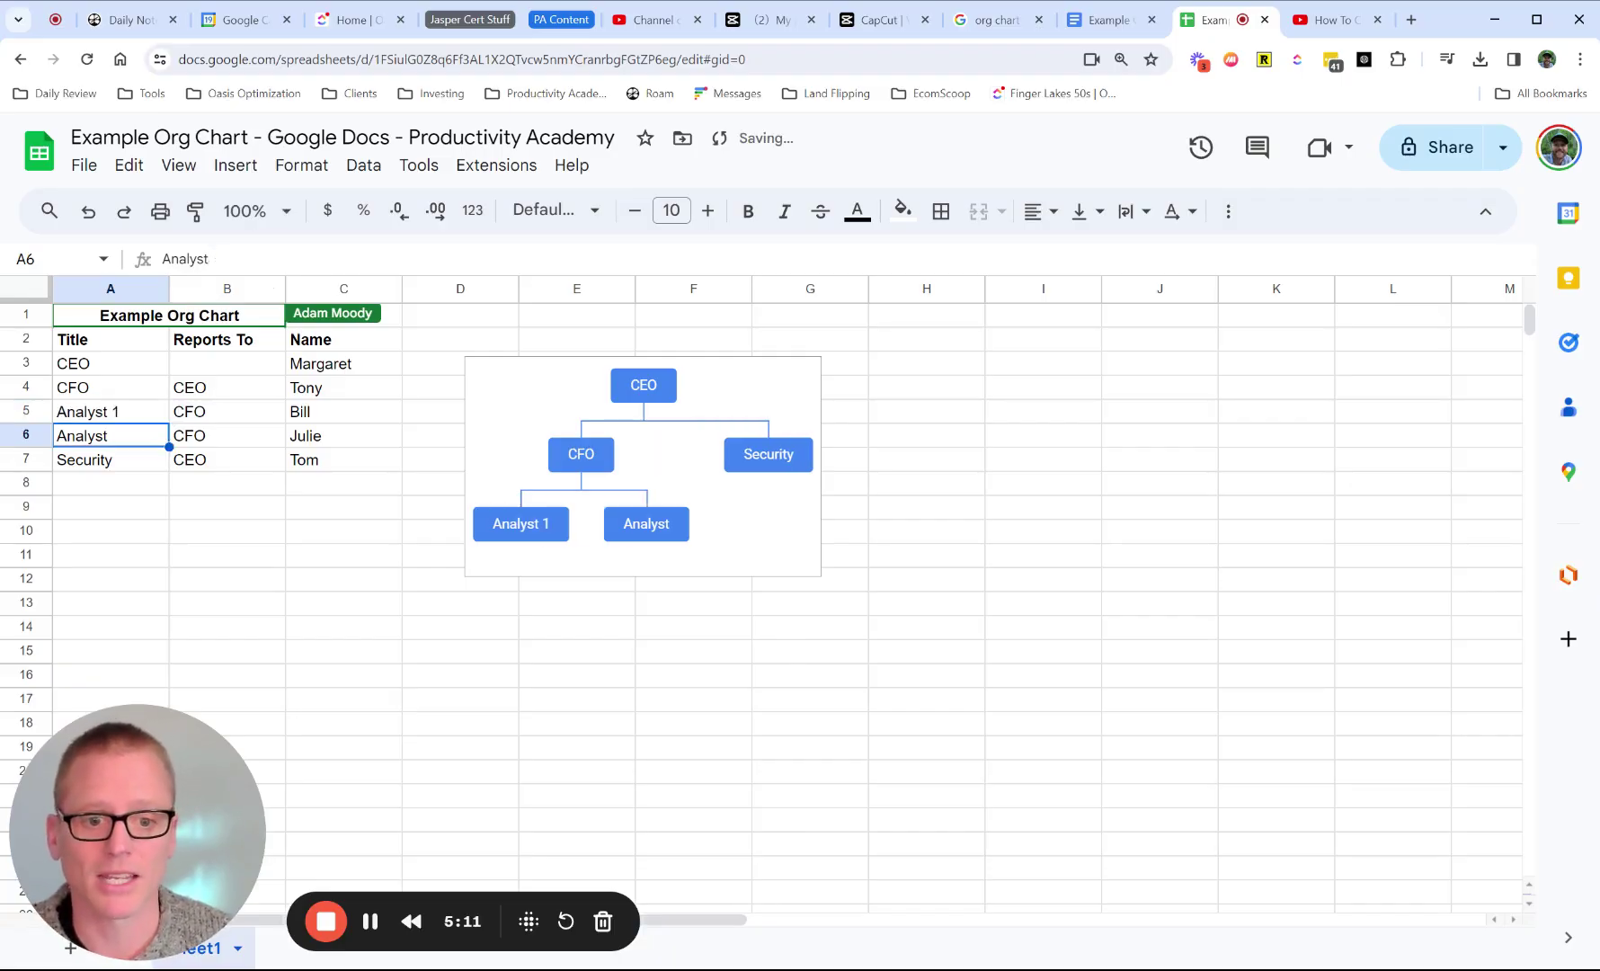
key(Return)
text(2)
key(Return)
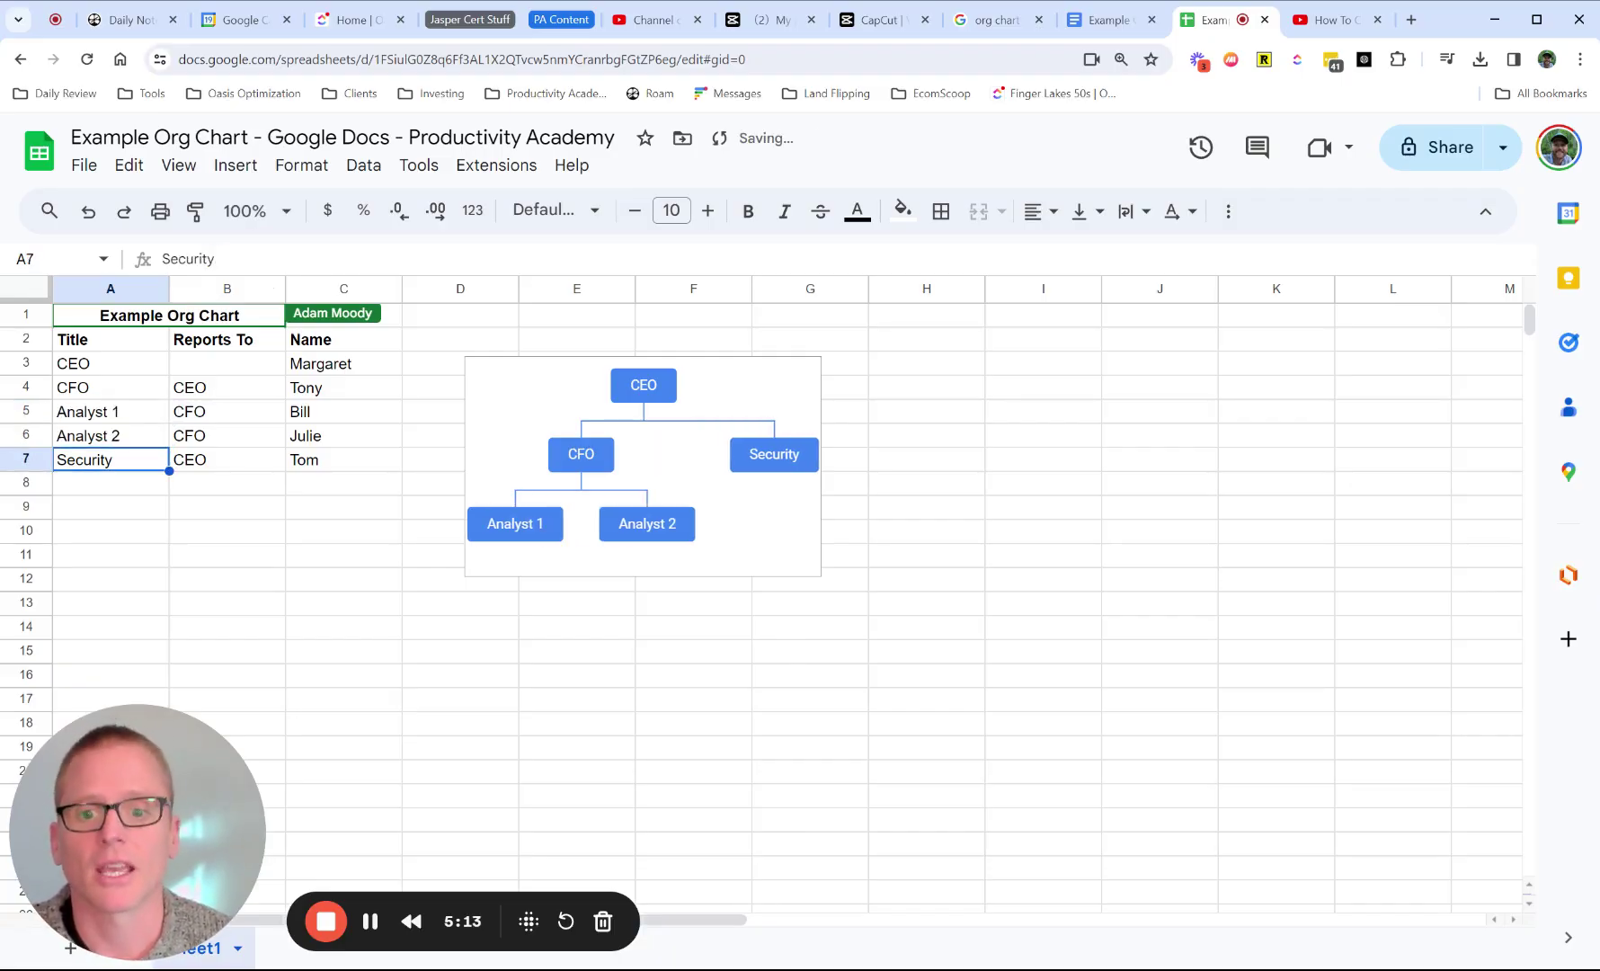
Step: Widen the org chart toward the left so both Analyst boxes show under CFO
click(466, 465)
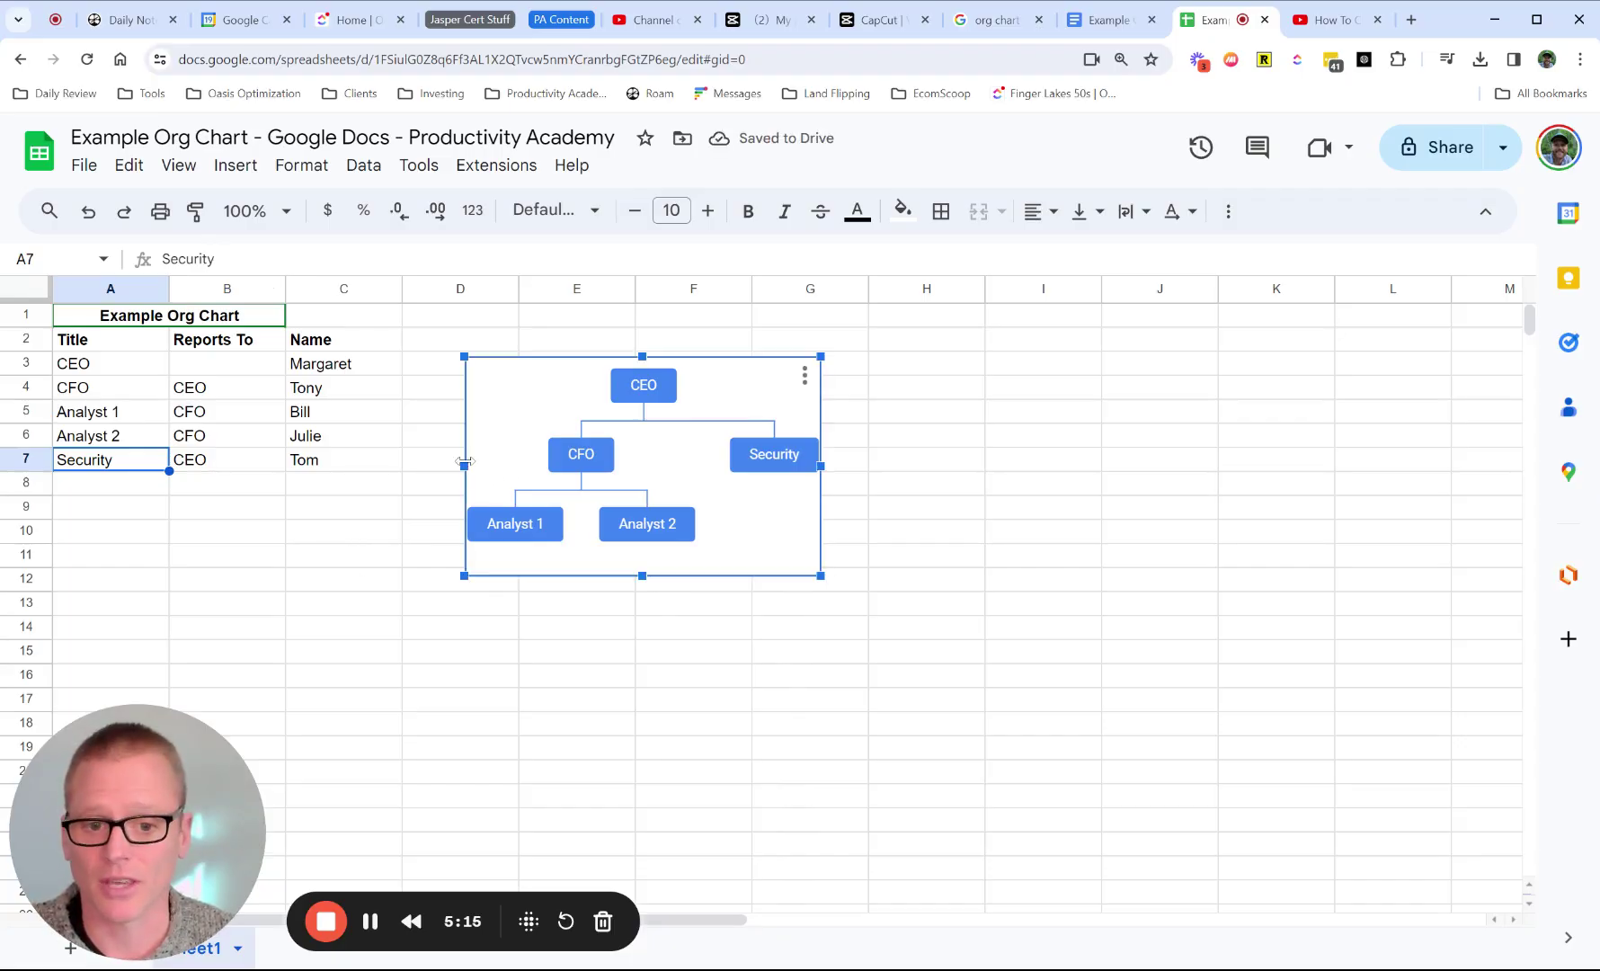
drag(465, 465, 430, 464)
mouse_move(753, 468)
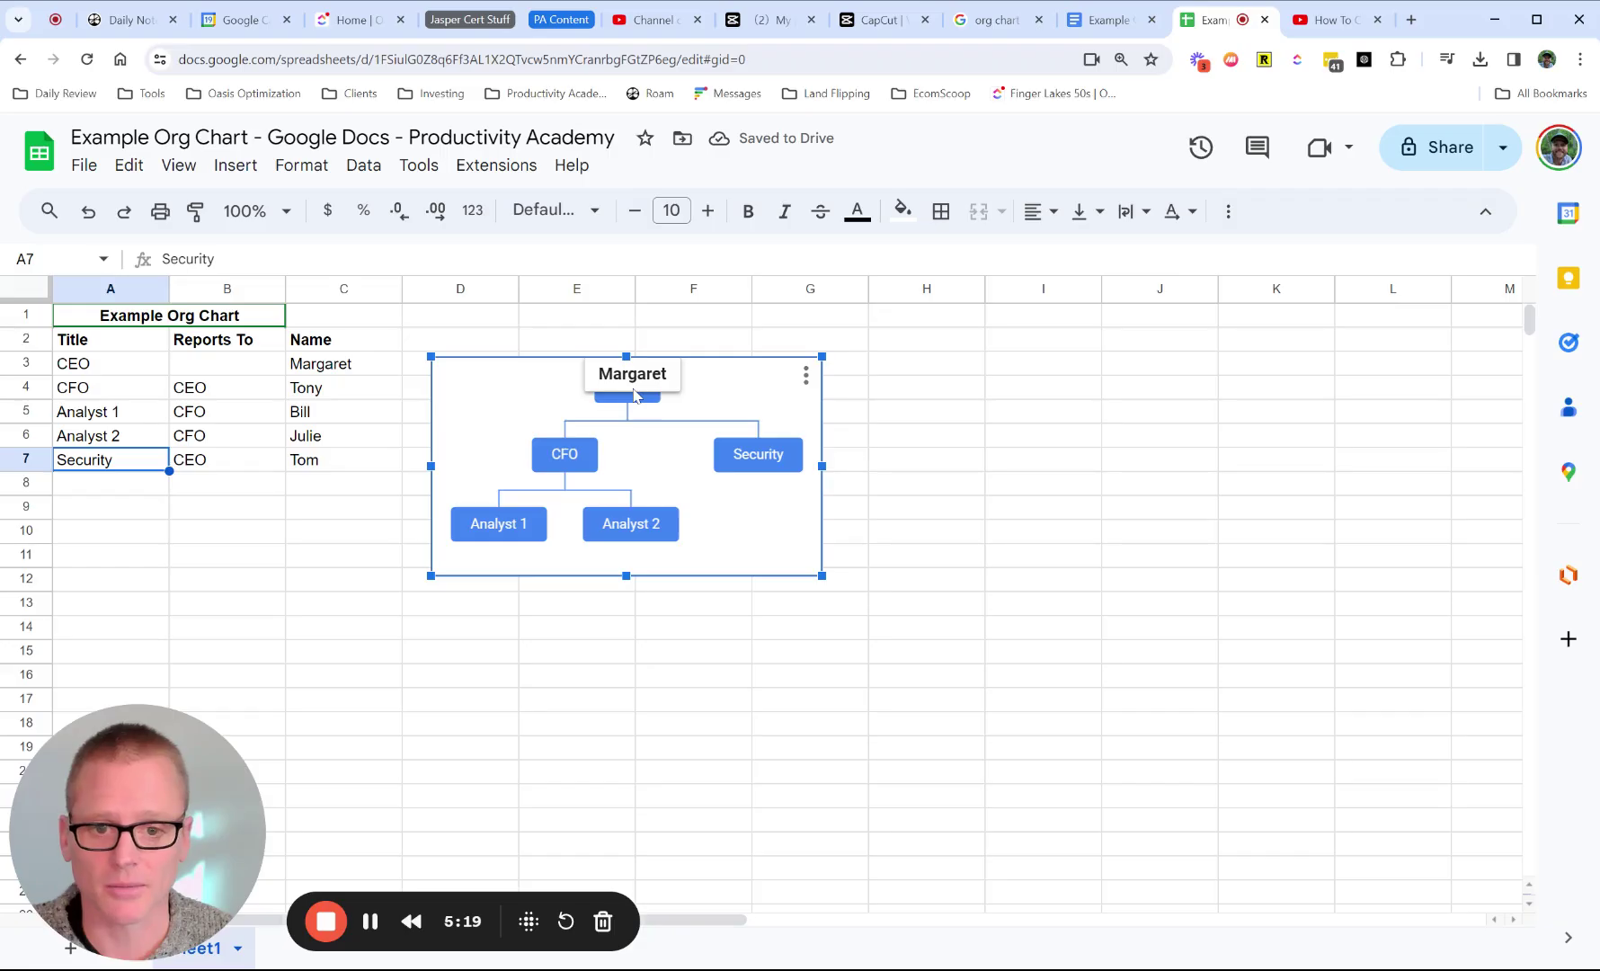
mouse_move(570, 454)
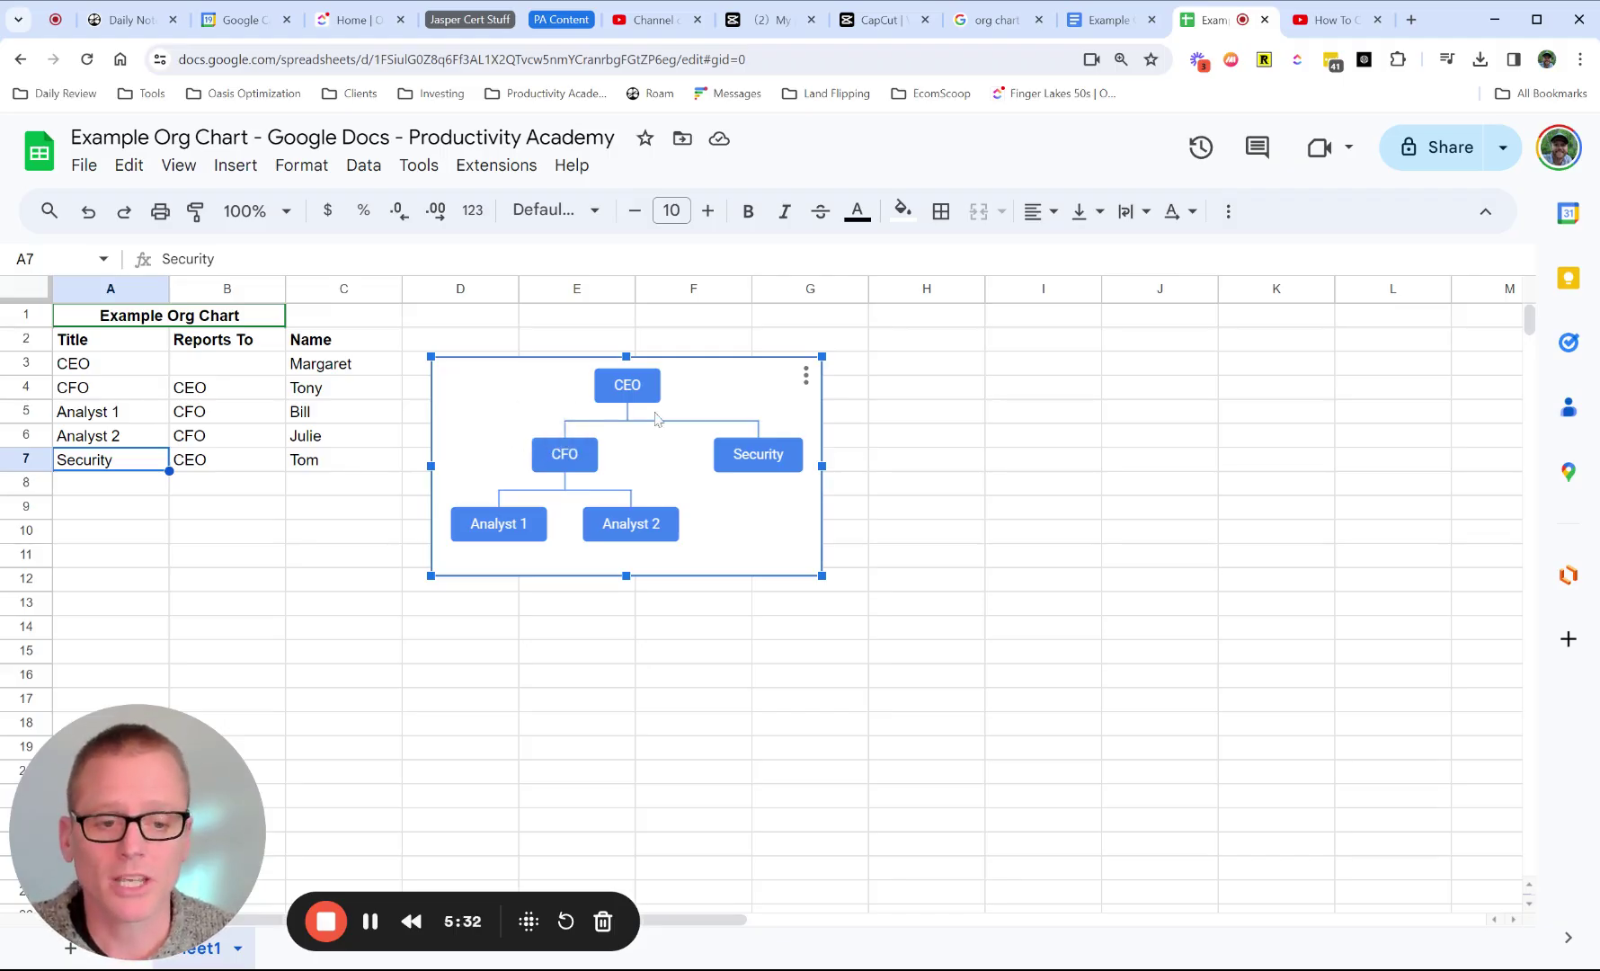
mouse_move(652, 408)
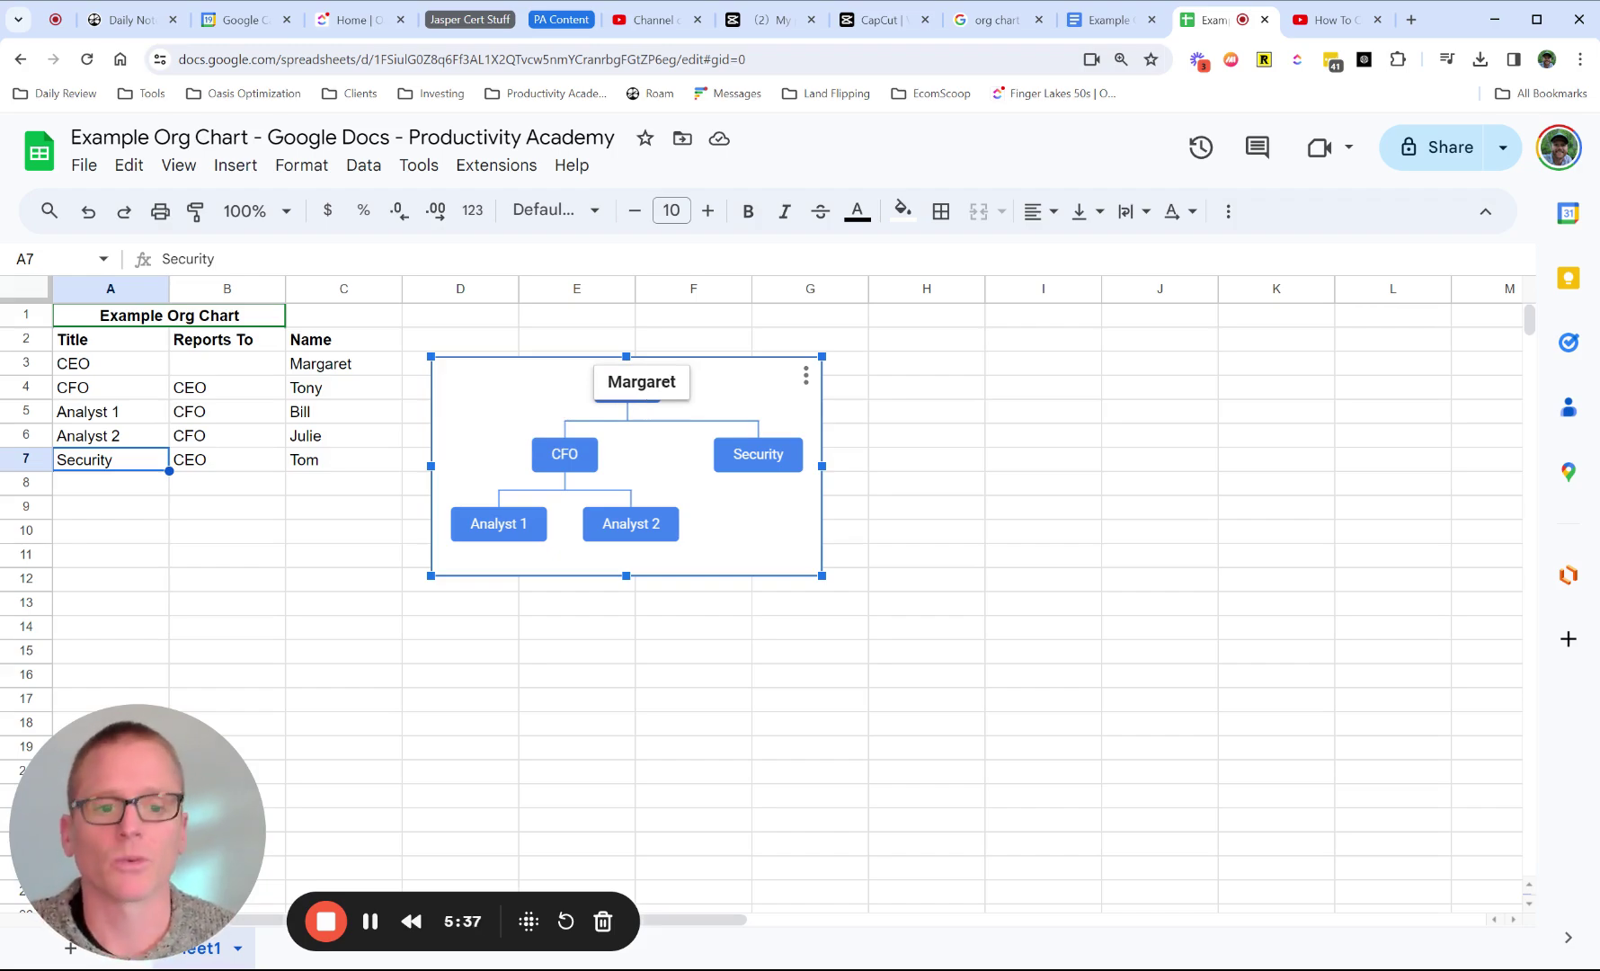
Step: Back in the document, pick the org chart from the Example Org Chart spreadsheet to import as linked
click(1115, 19)
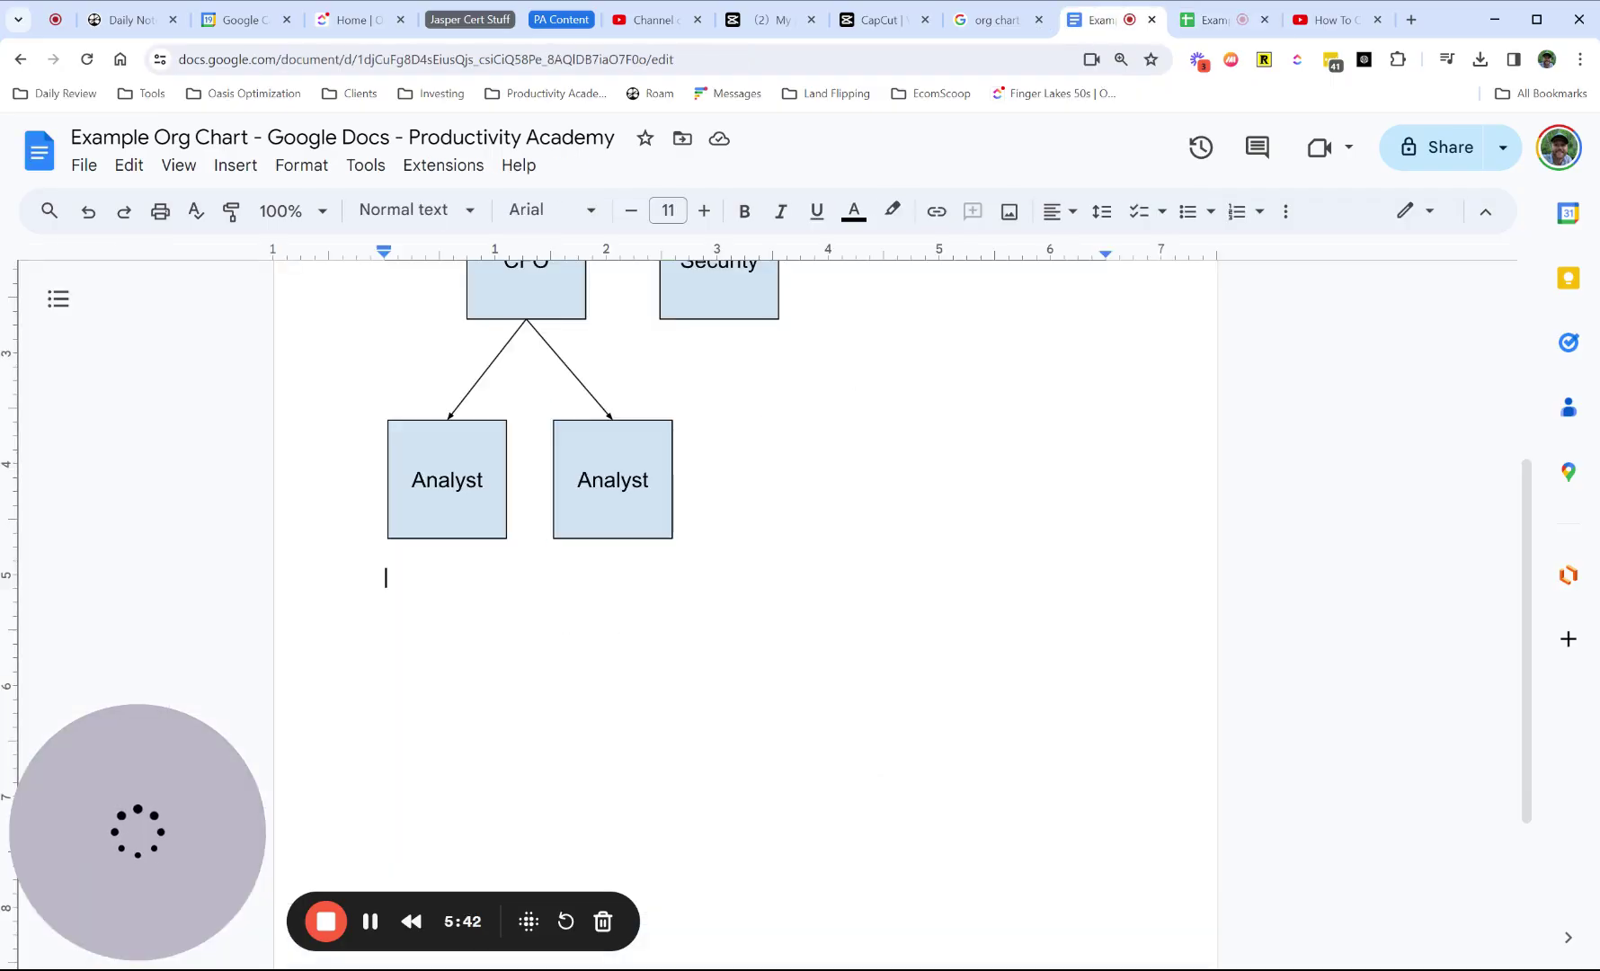
click(239, 172)
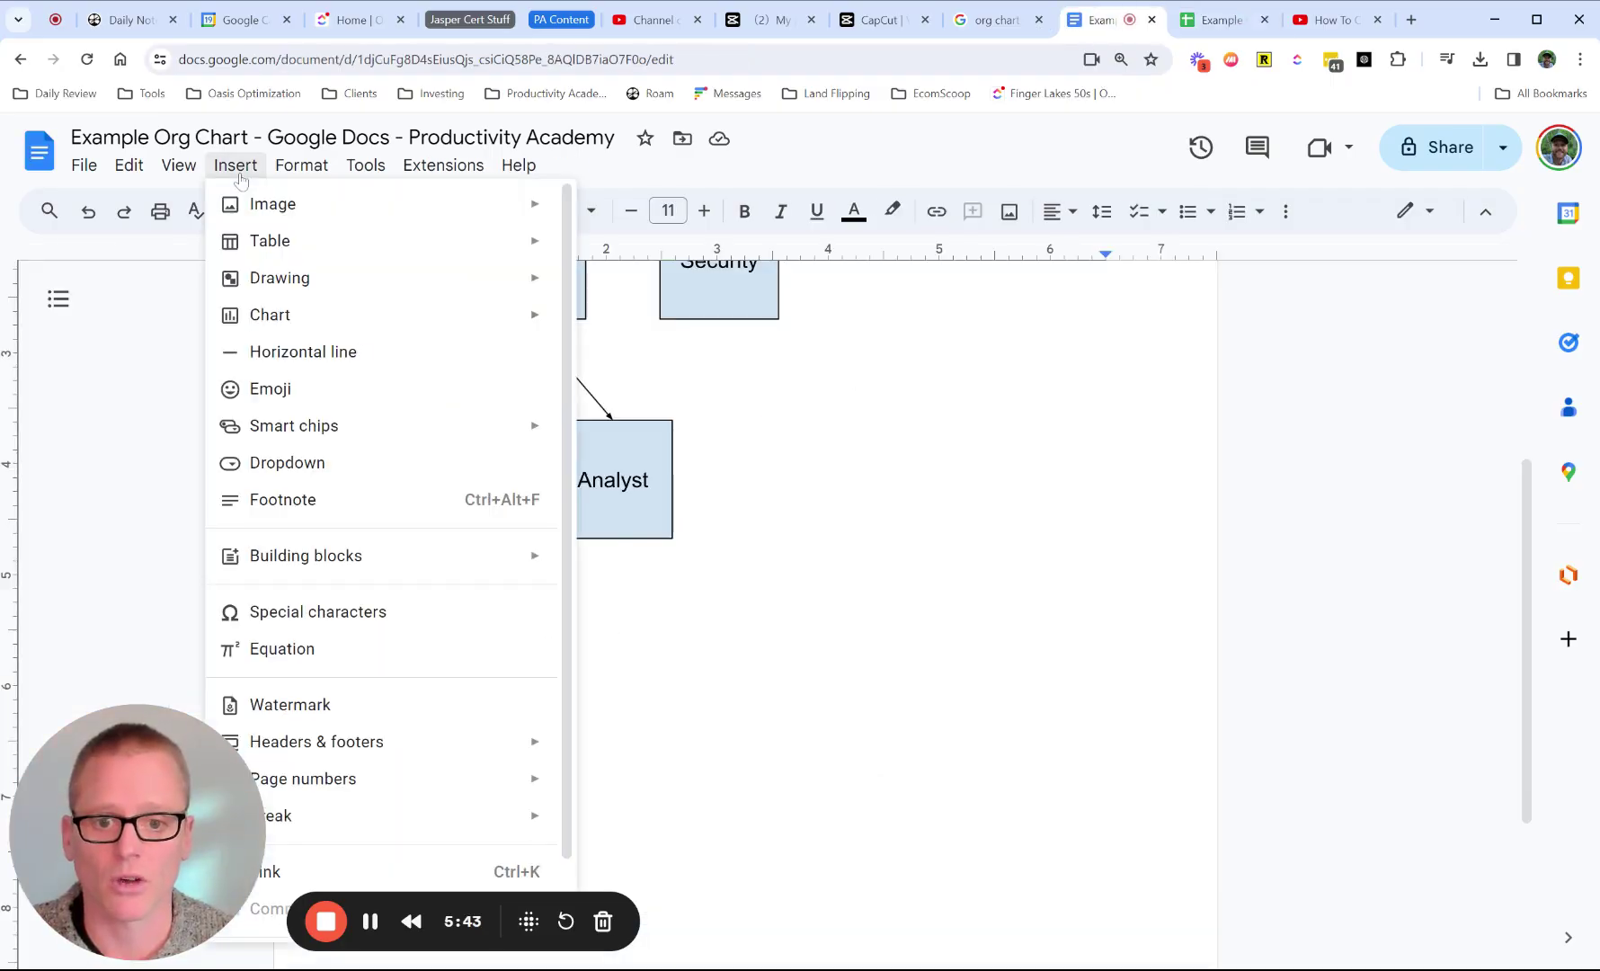
mouse_move(279, 278)
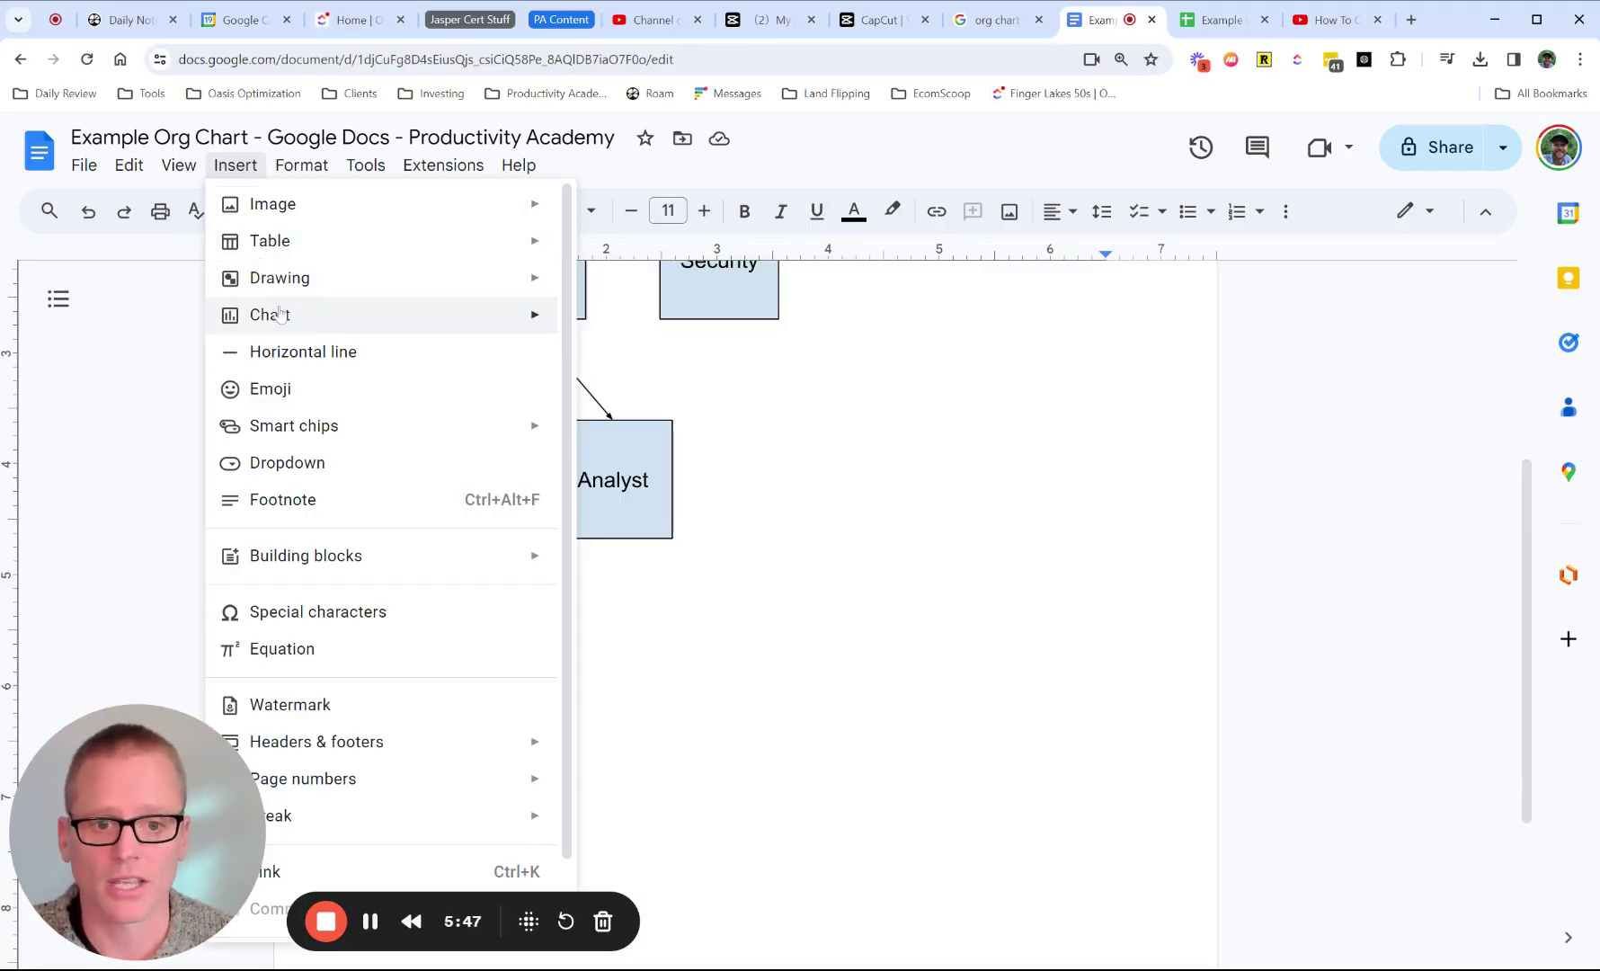
mouse_move(279, 315)
click(660, 486)
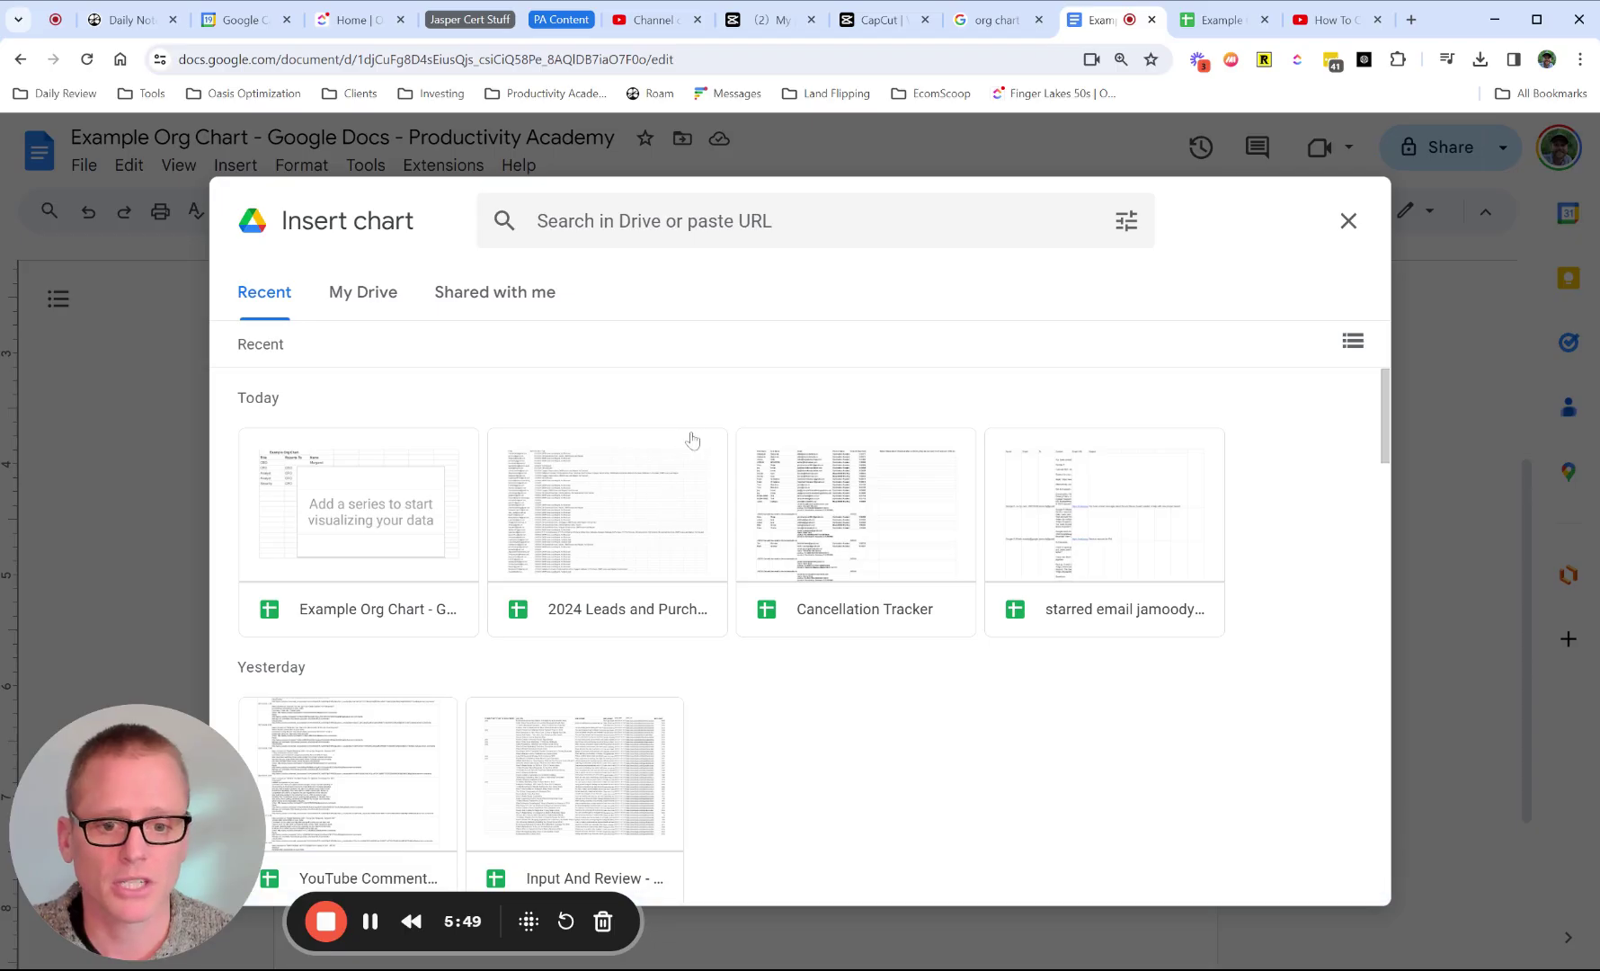
click(387, 530)
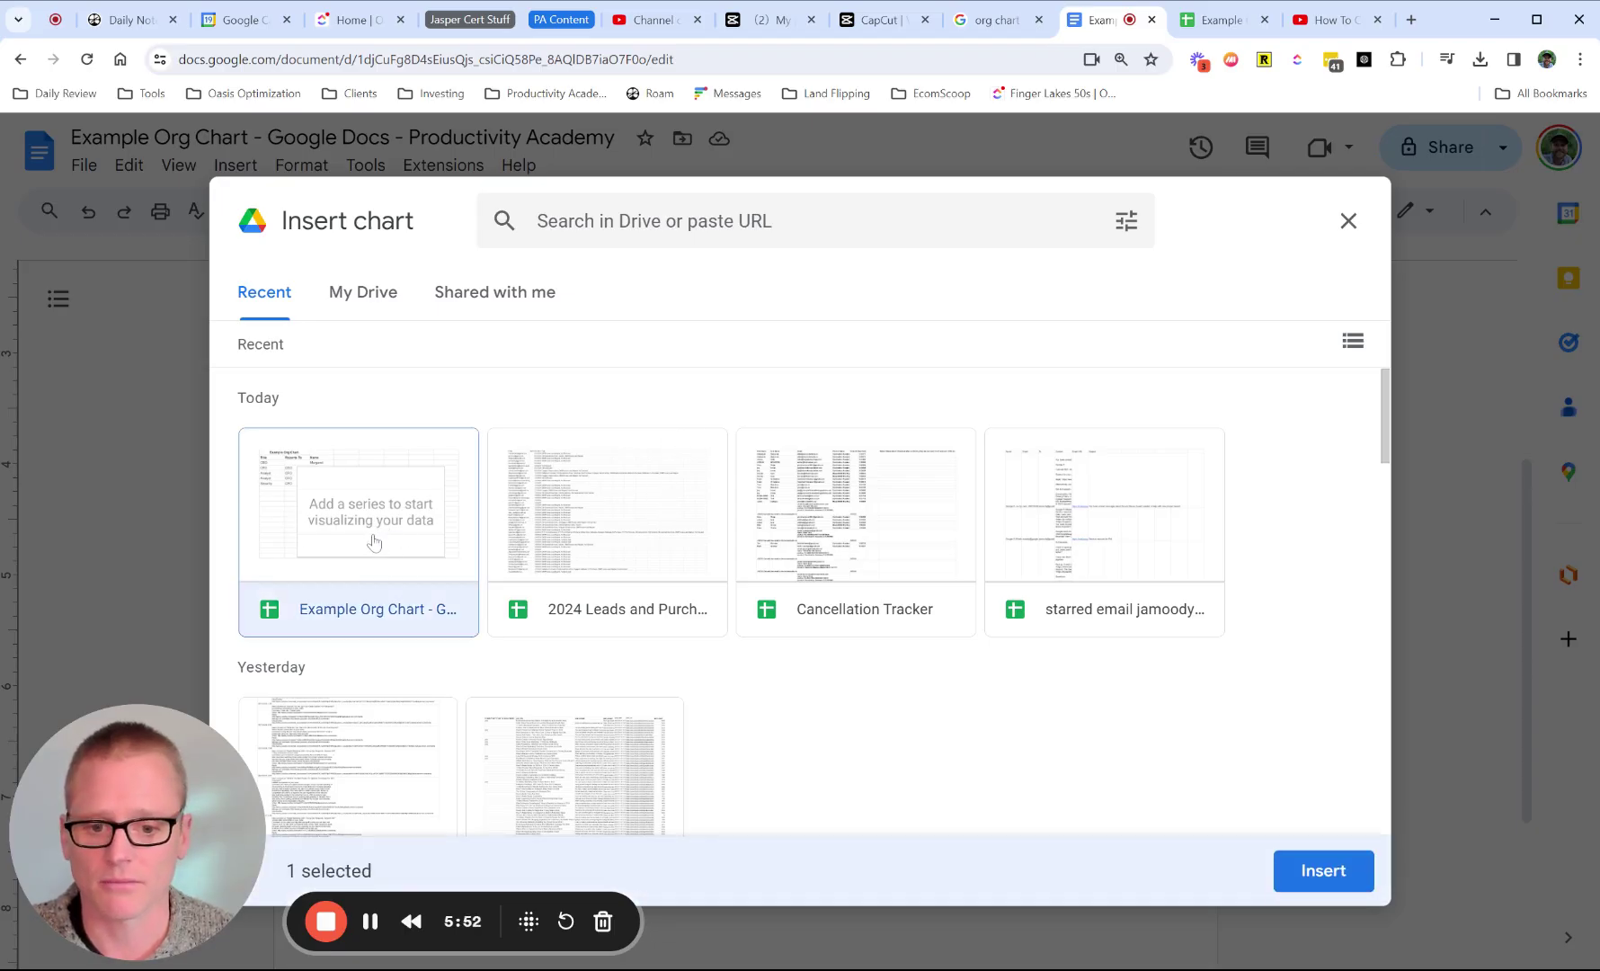
click(1314, 878)
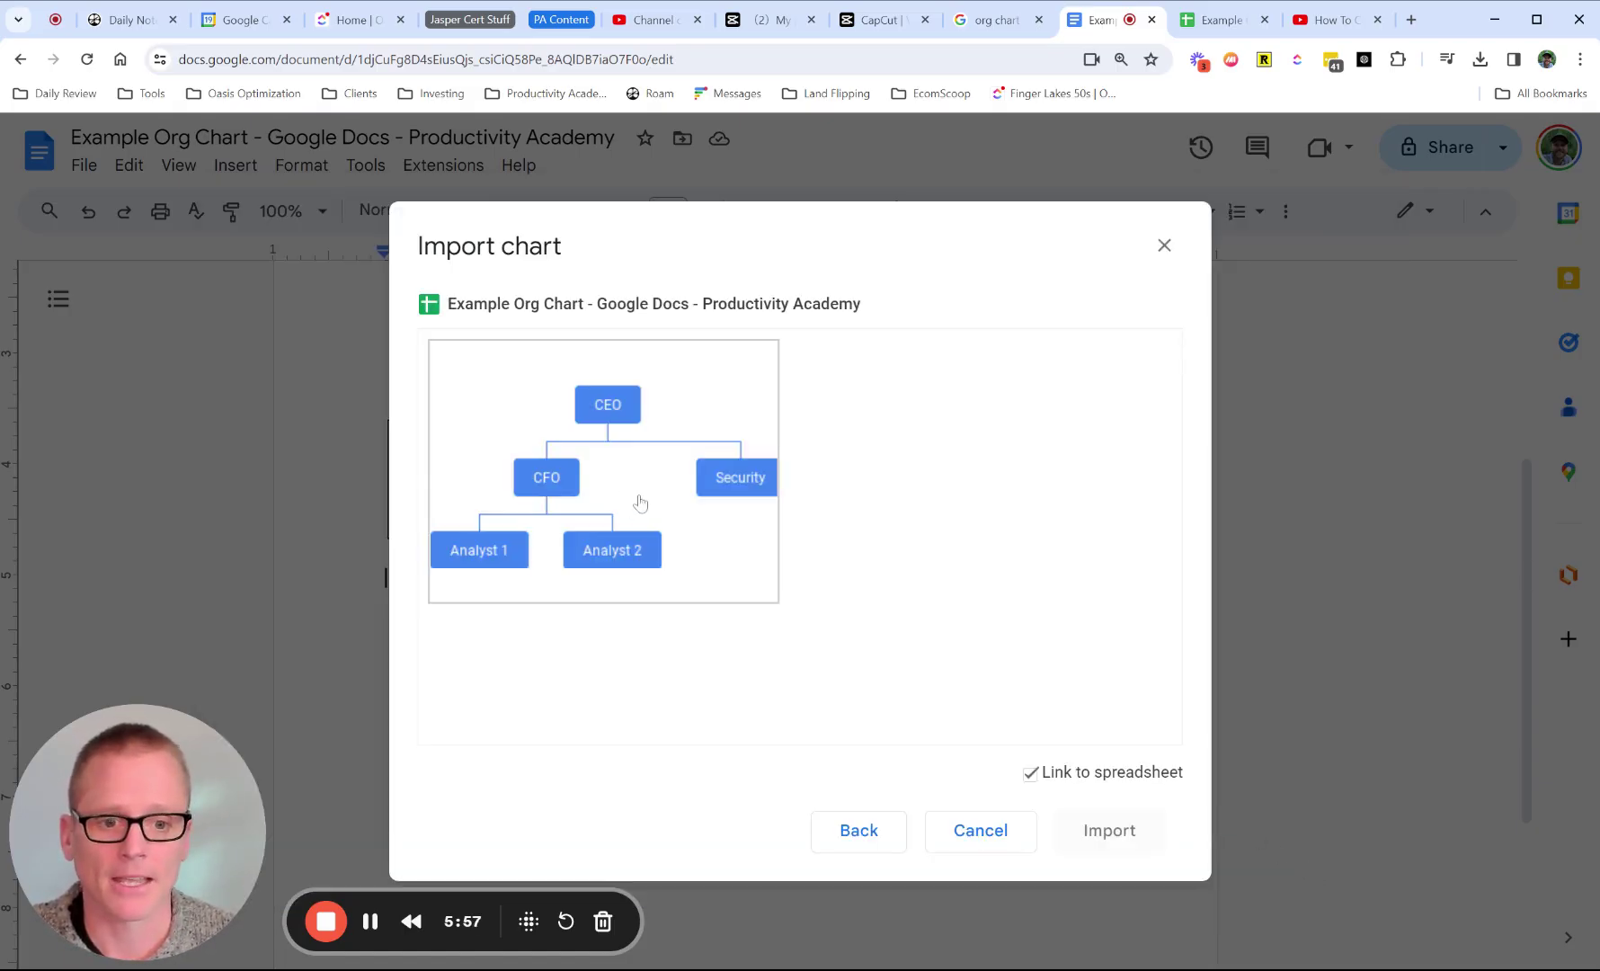
click(674, 495)
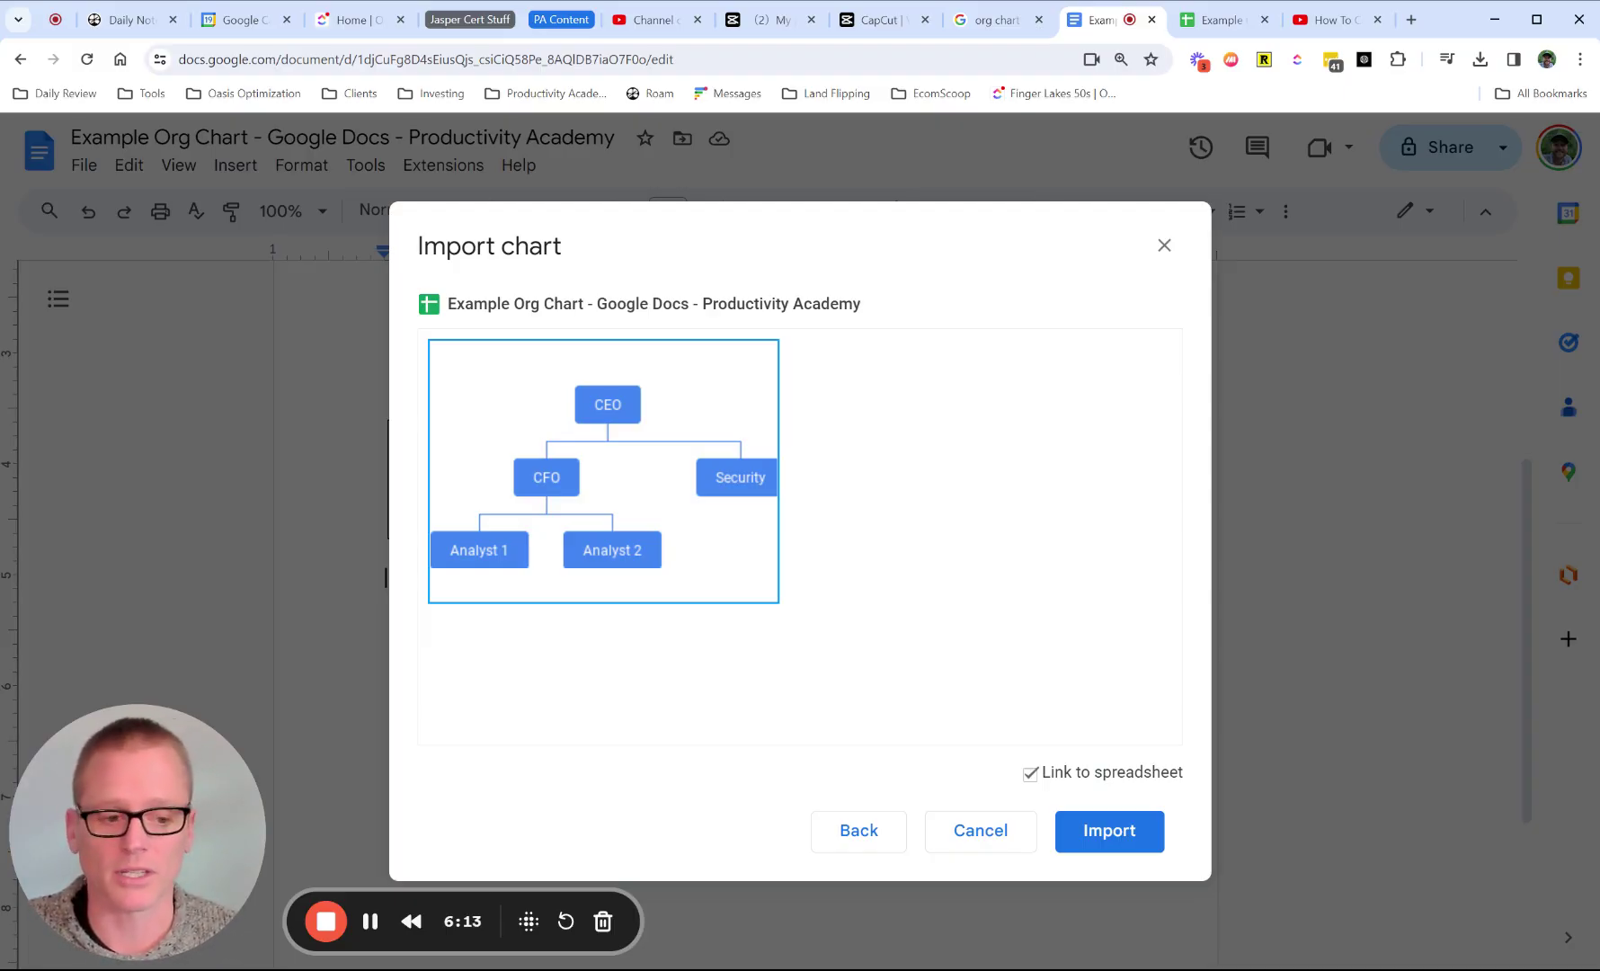
Step: Import the linked org chart, shrink it slightly by its corner, and open its source spreadsheet
click(1092, 828)
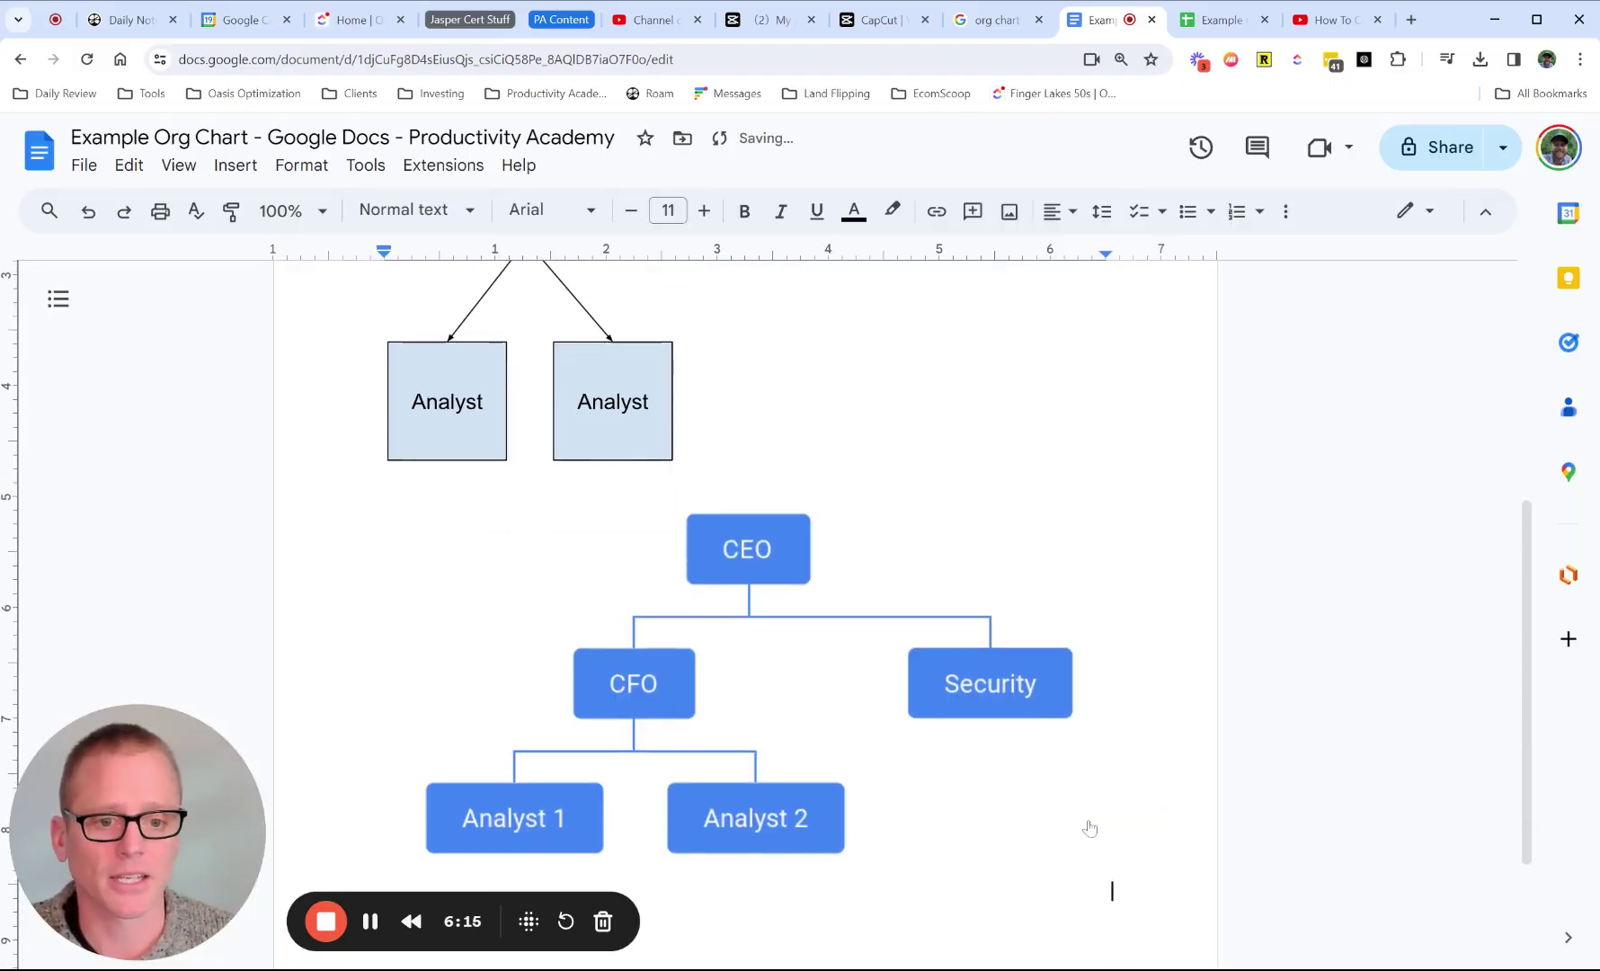
scroll(857, 514, down, 2)
click(899, 556)
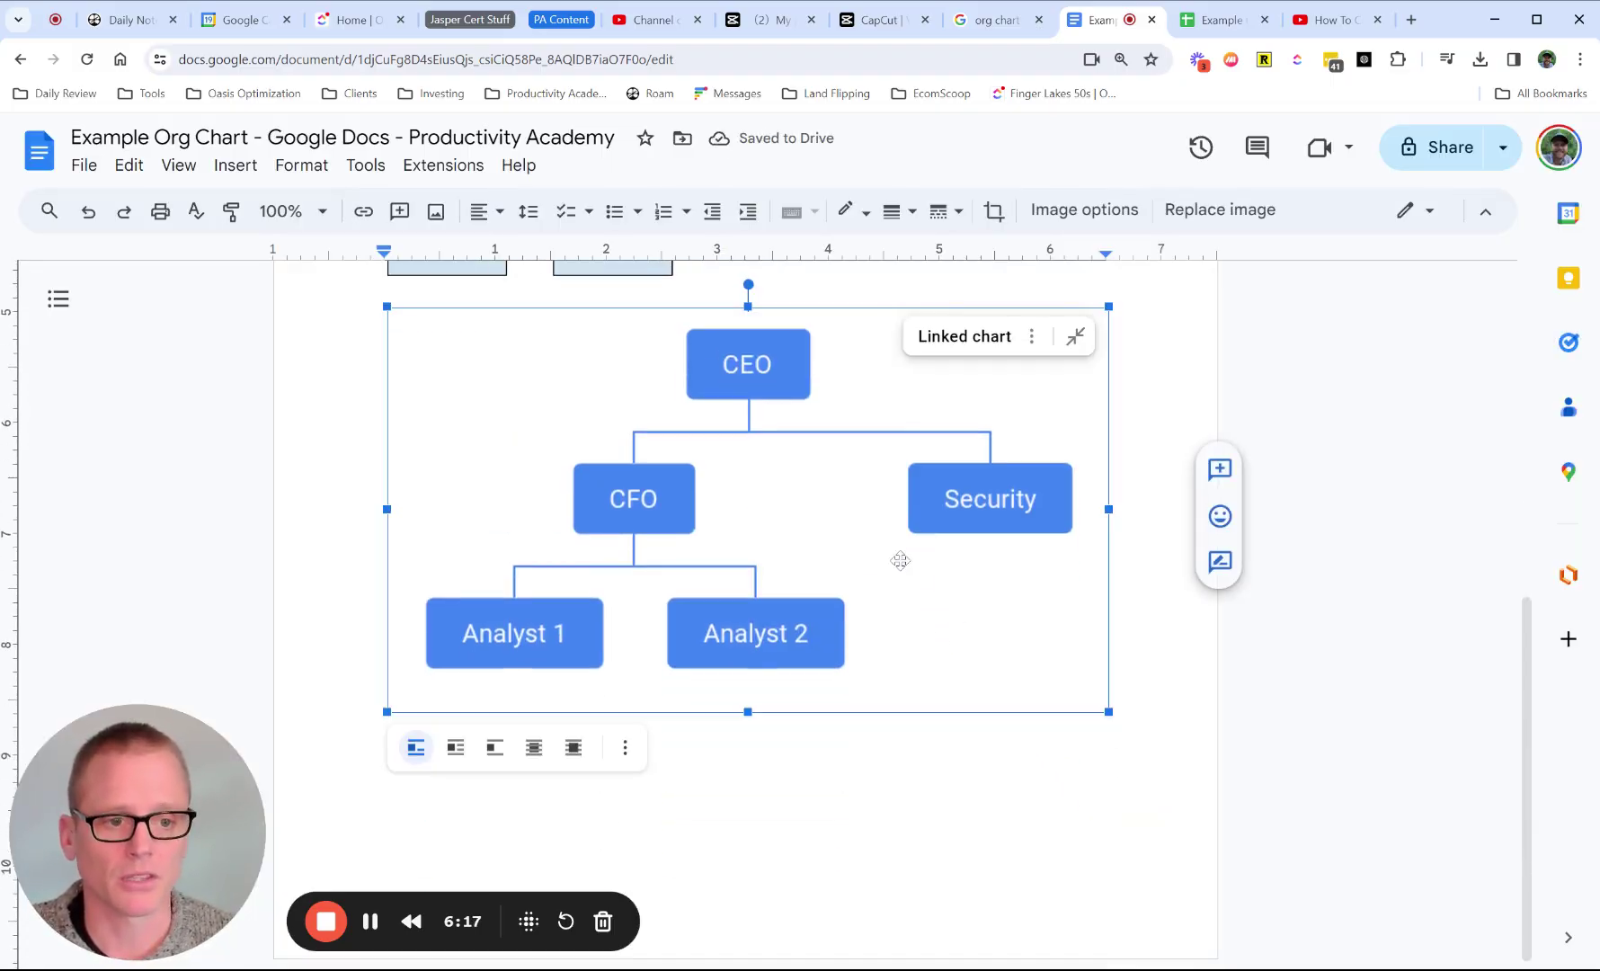
drag(1109, 712, 1018, 689)
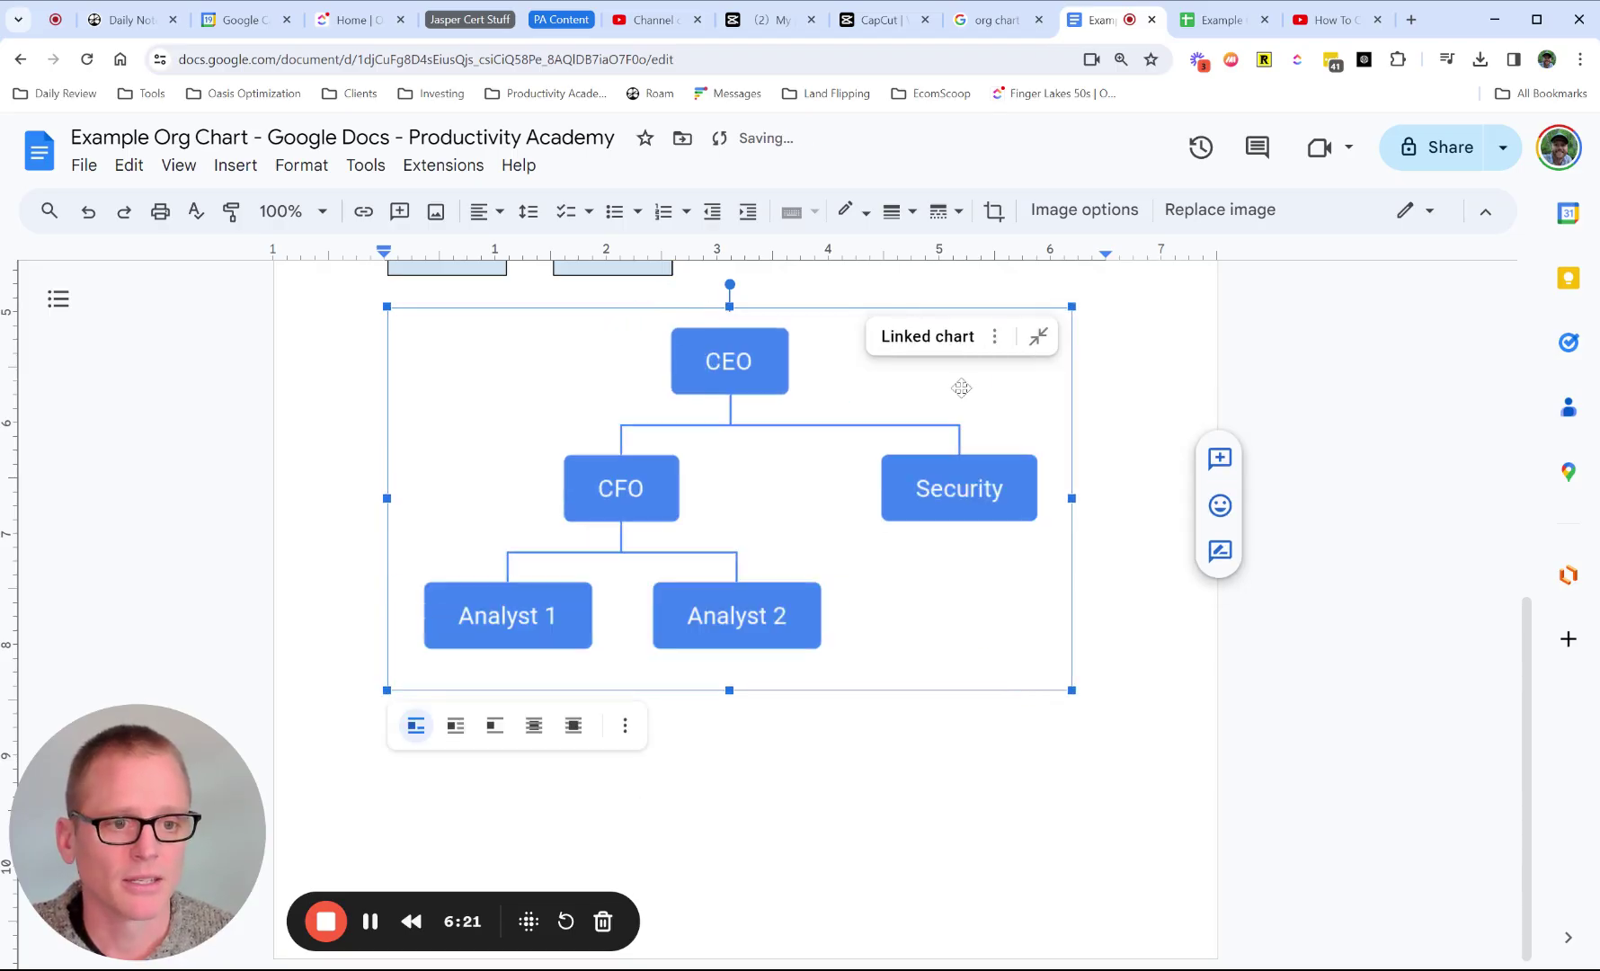
click(994, 338)
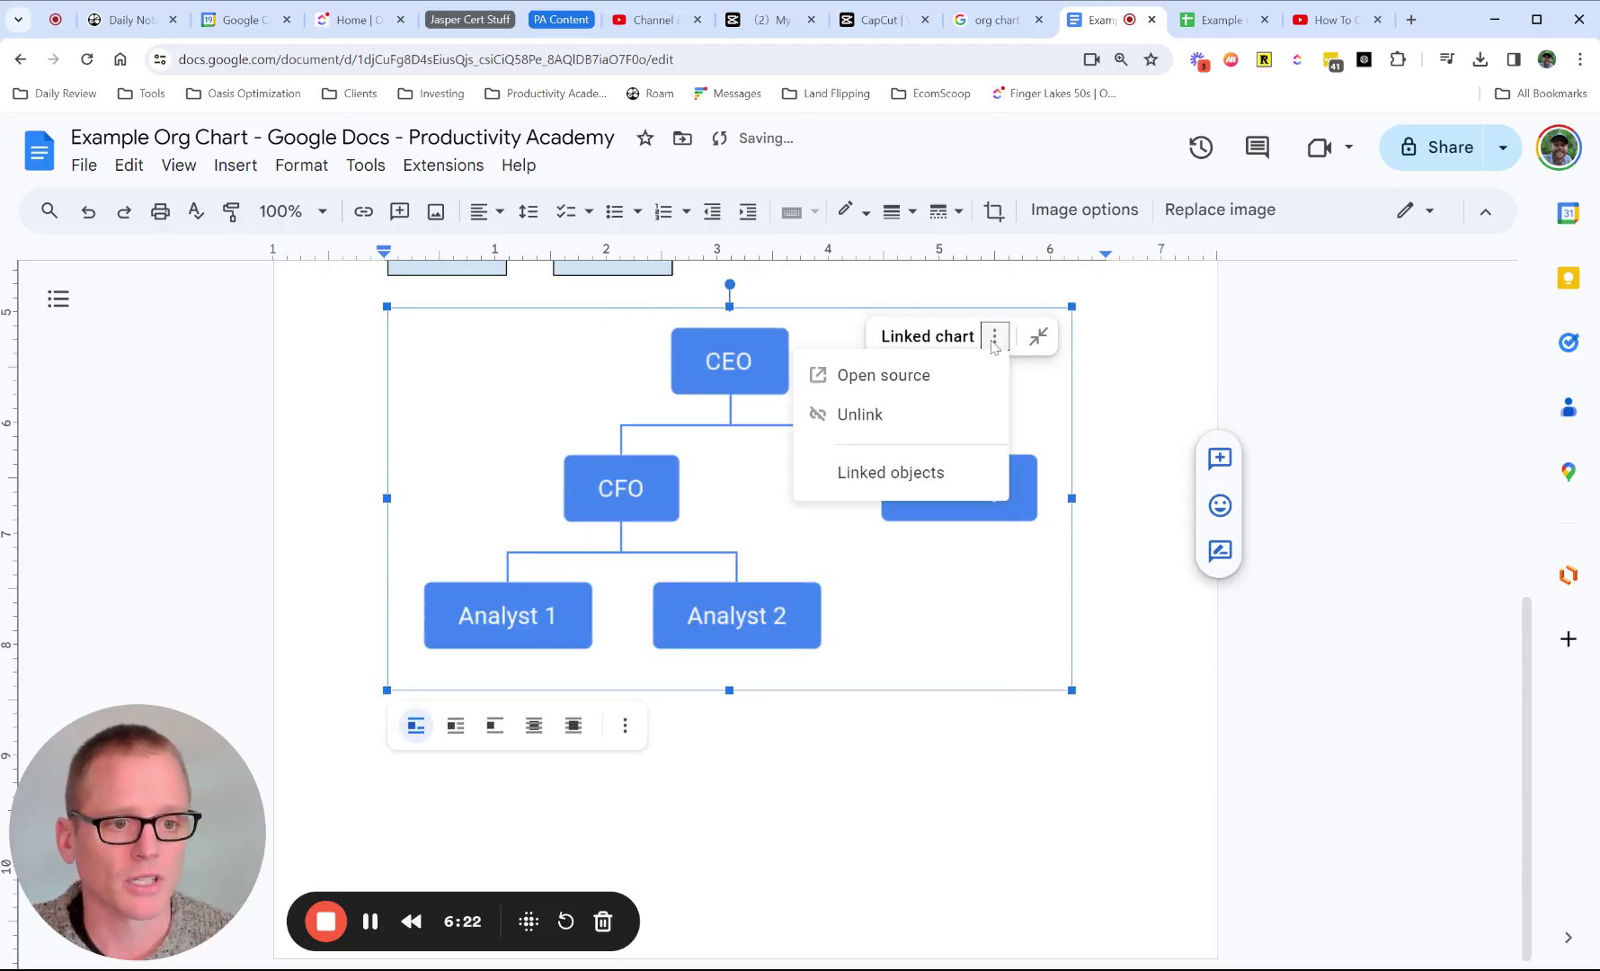
click(908, 385)
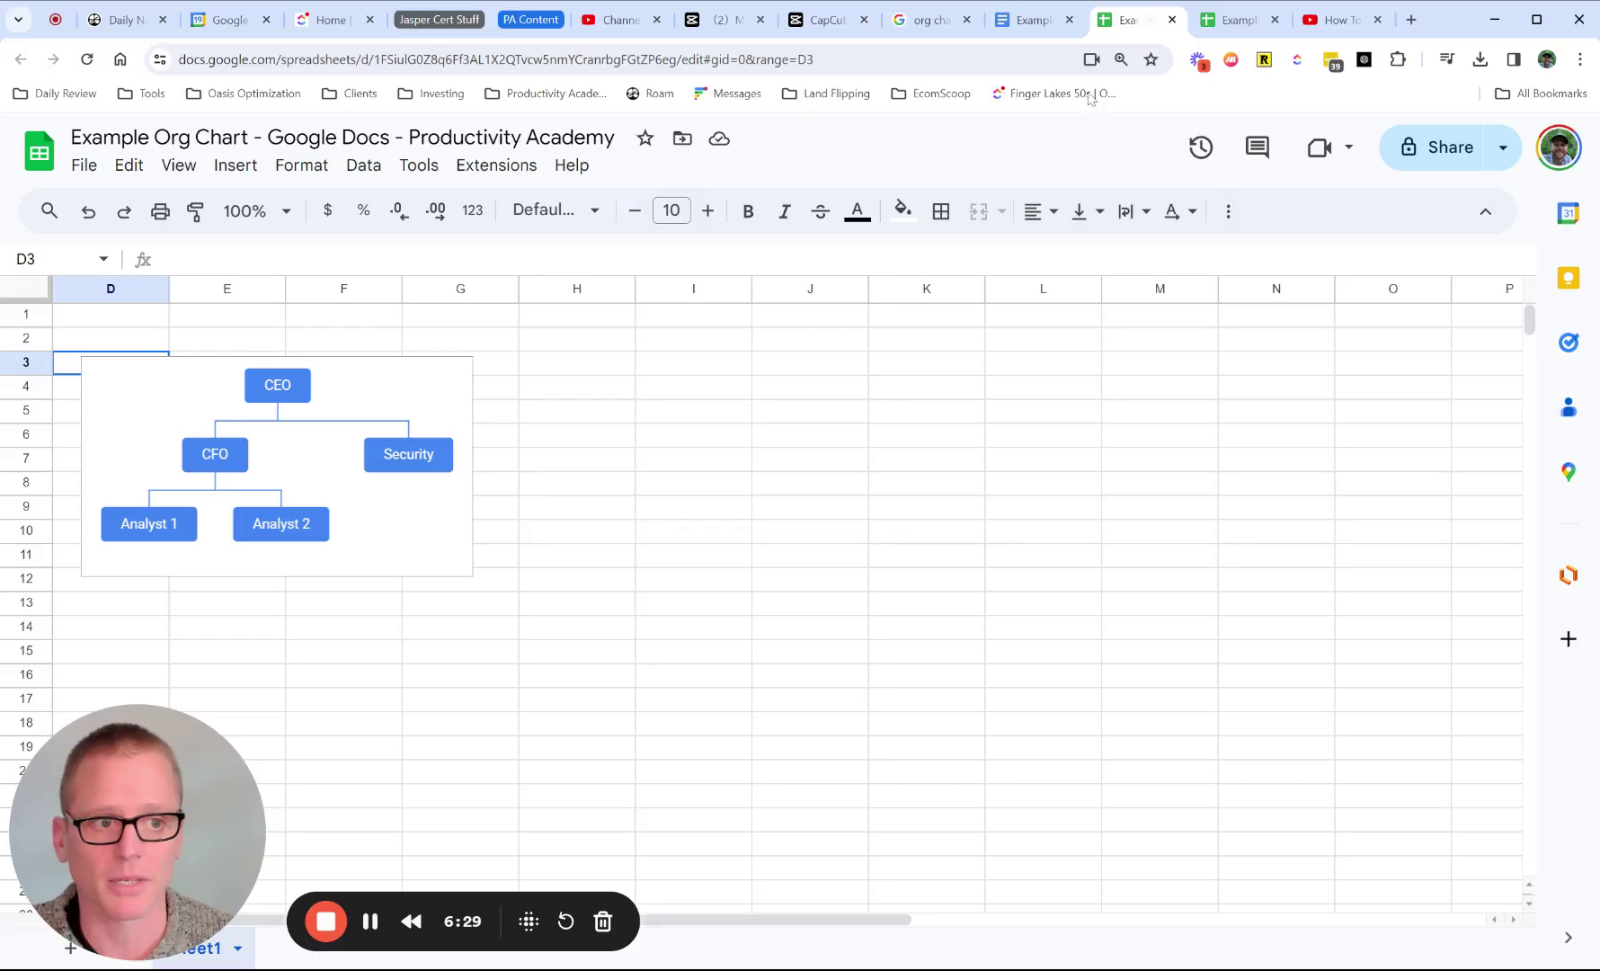
Step: Close the source spreadsheet, widen the hand-drawn chart by dragging its right handle, then select the linked chart
click(1172, 20)
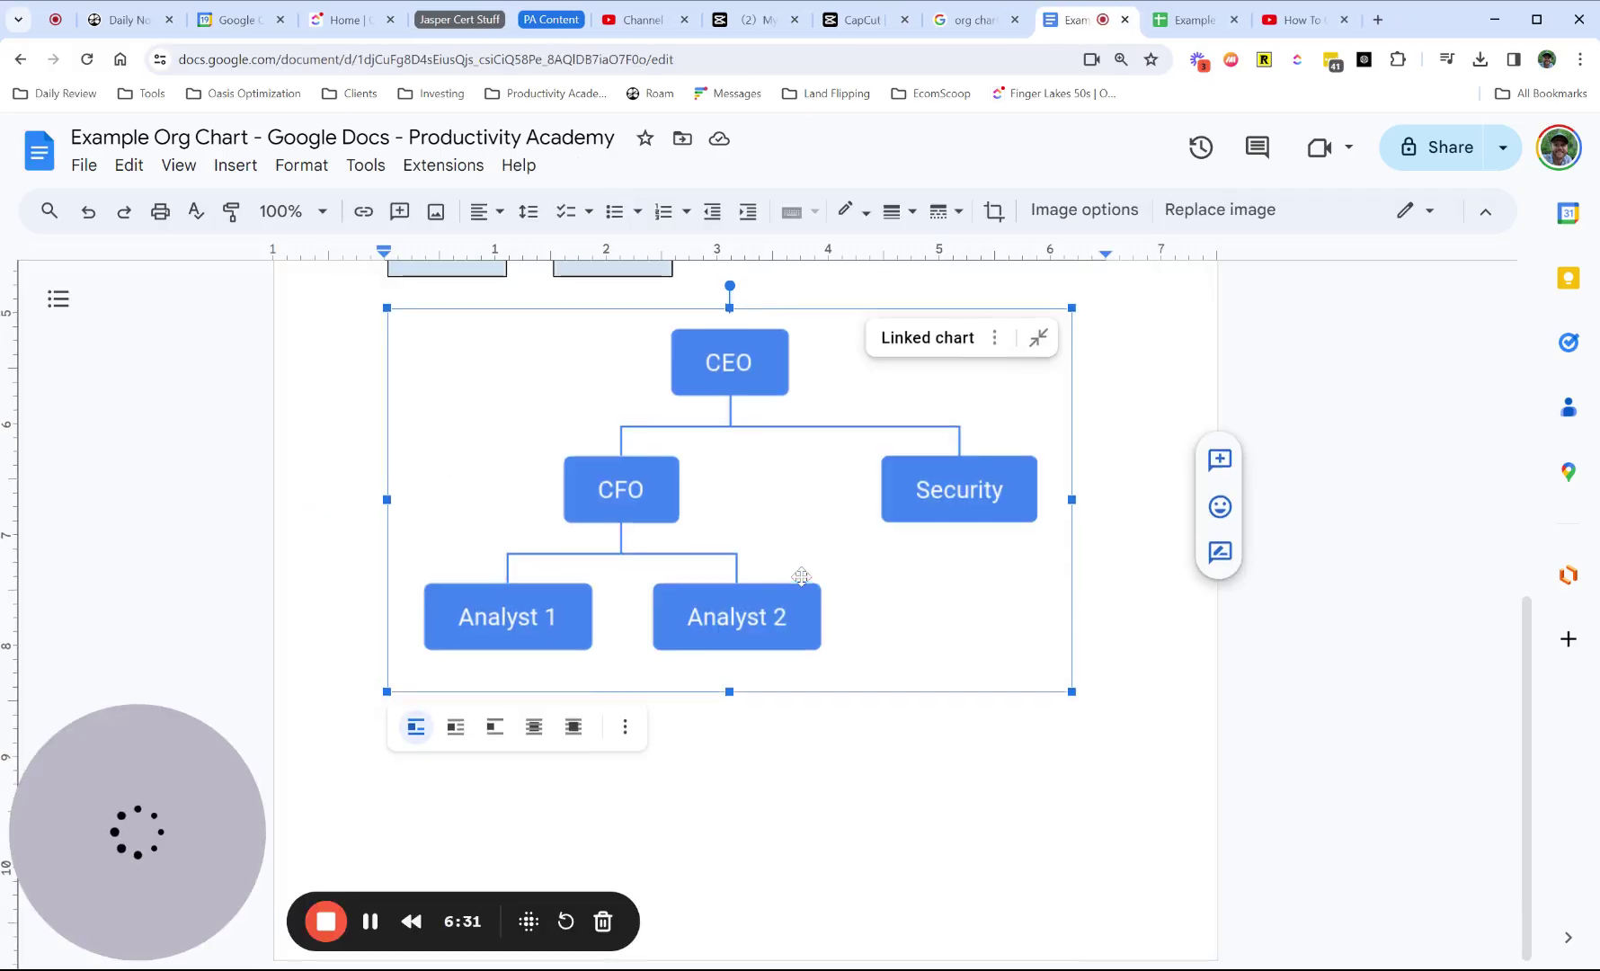
scroll(800, 575, up, 4)
scroll(786, 567, down, 4)
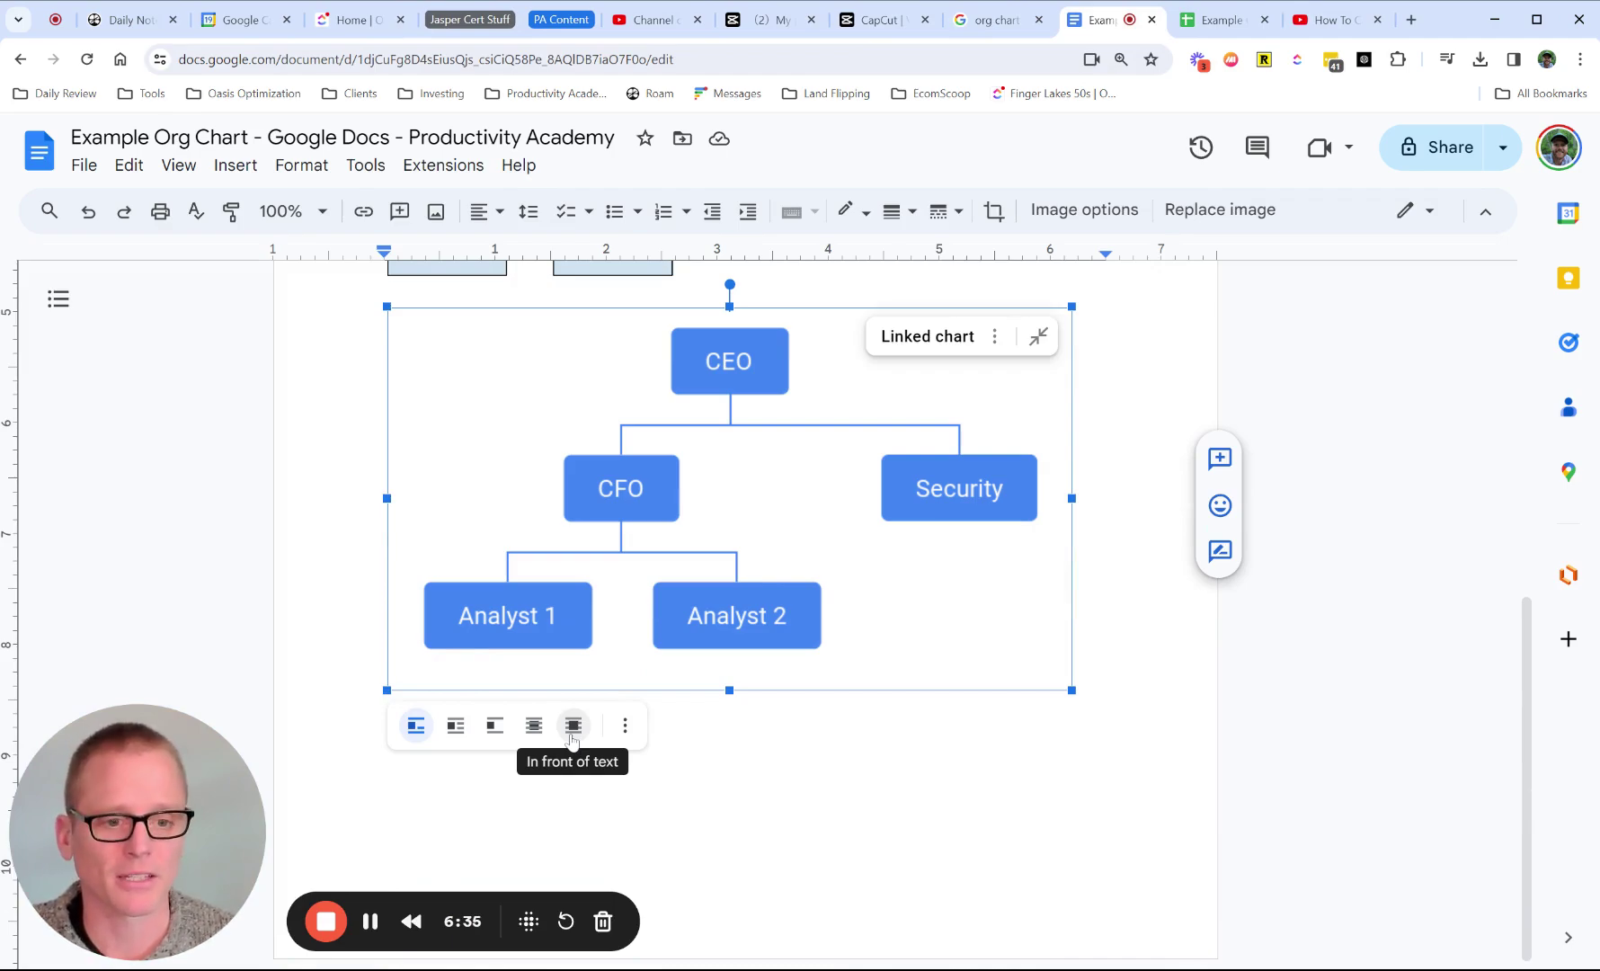
scroll(654, 635, up, 7)
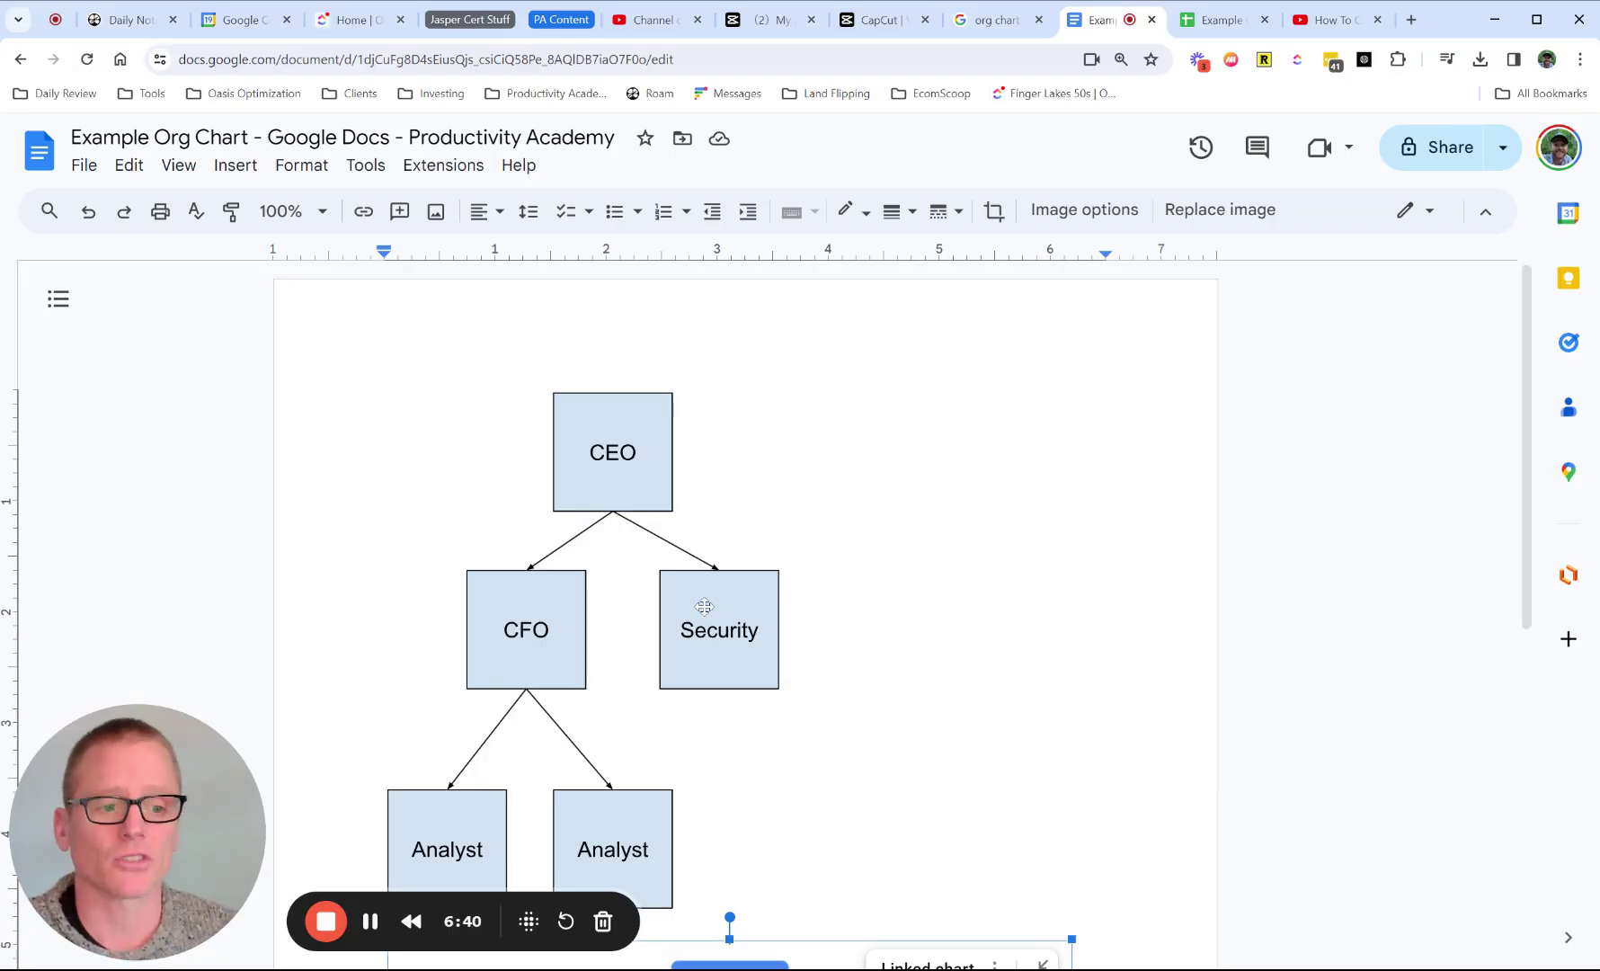
scroll(704, 606, down, 4)
scroll(885, 614, up, 3)
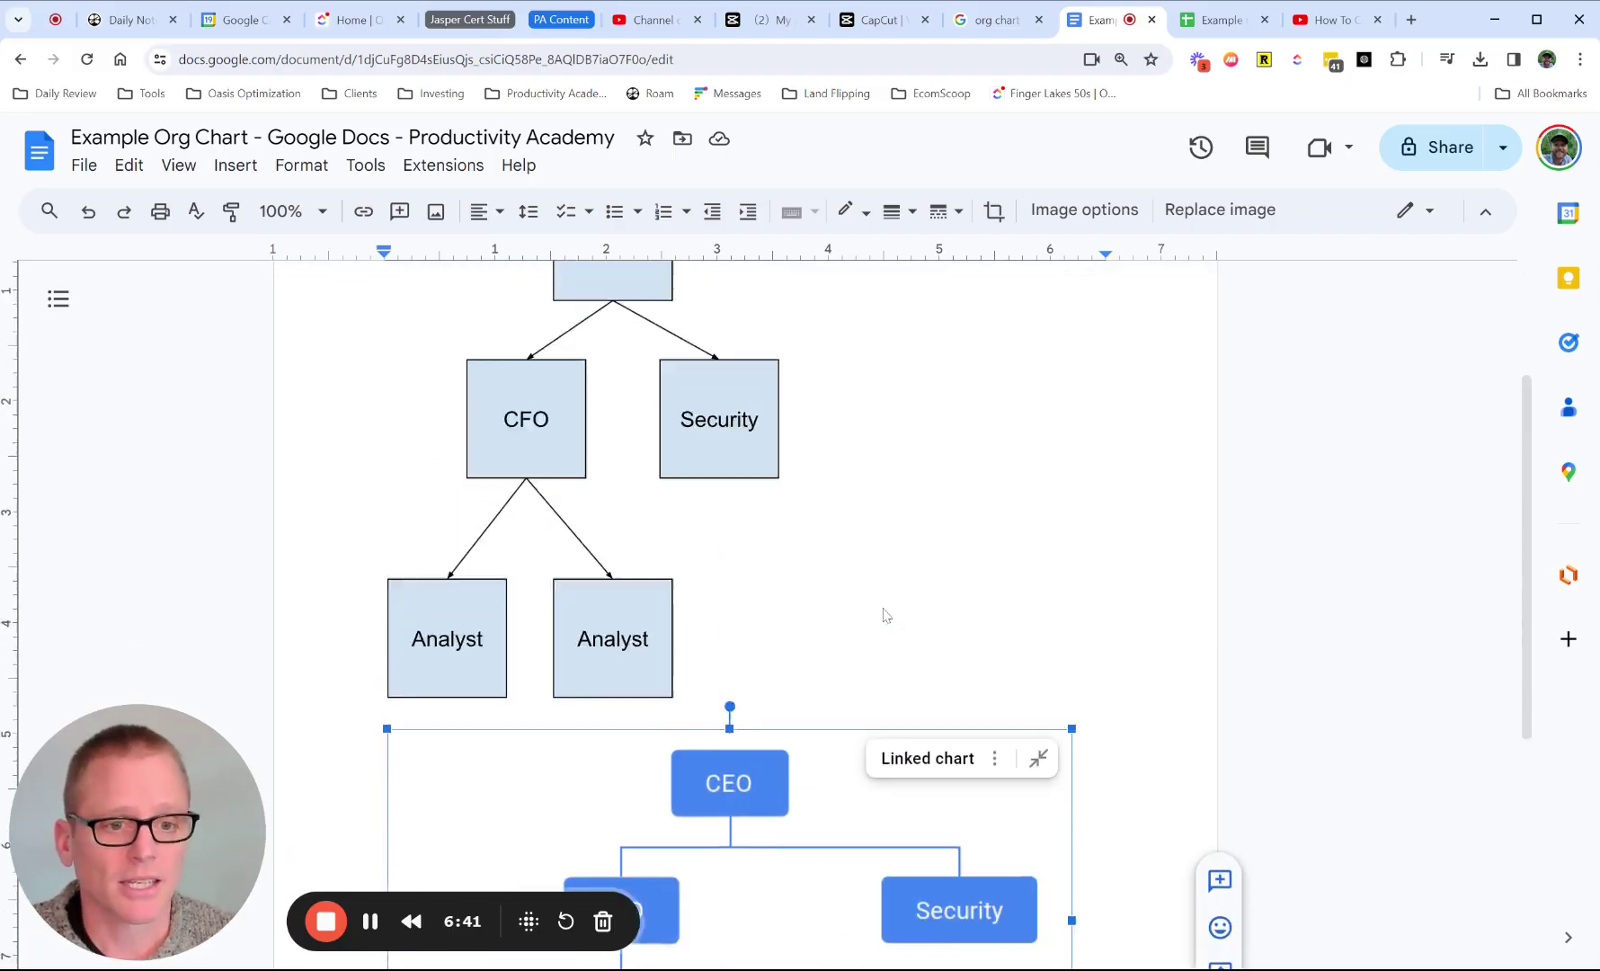
click(727, 519)
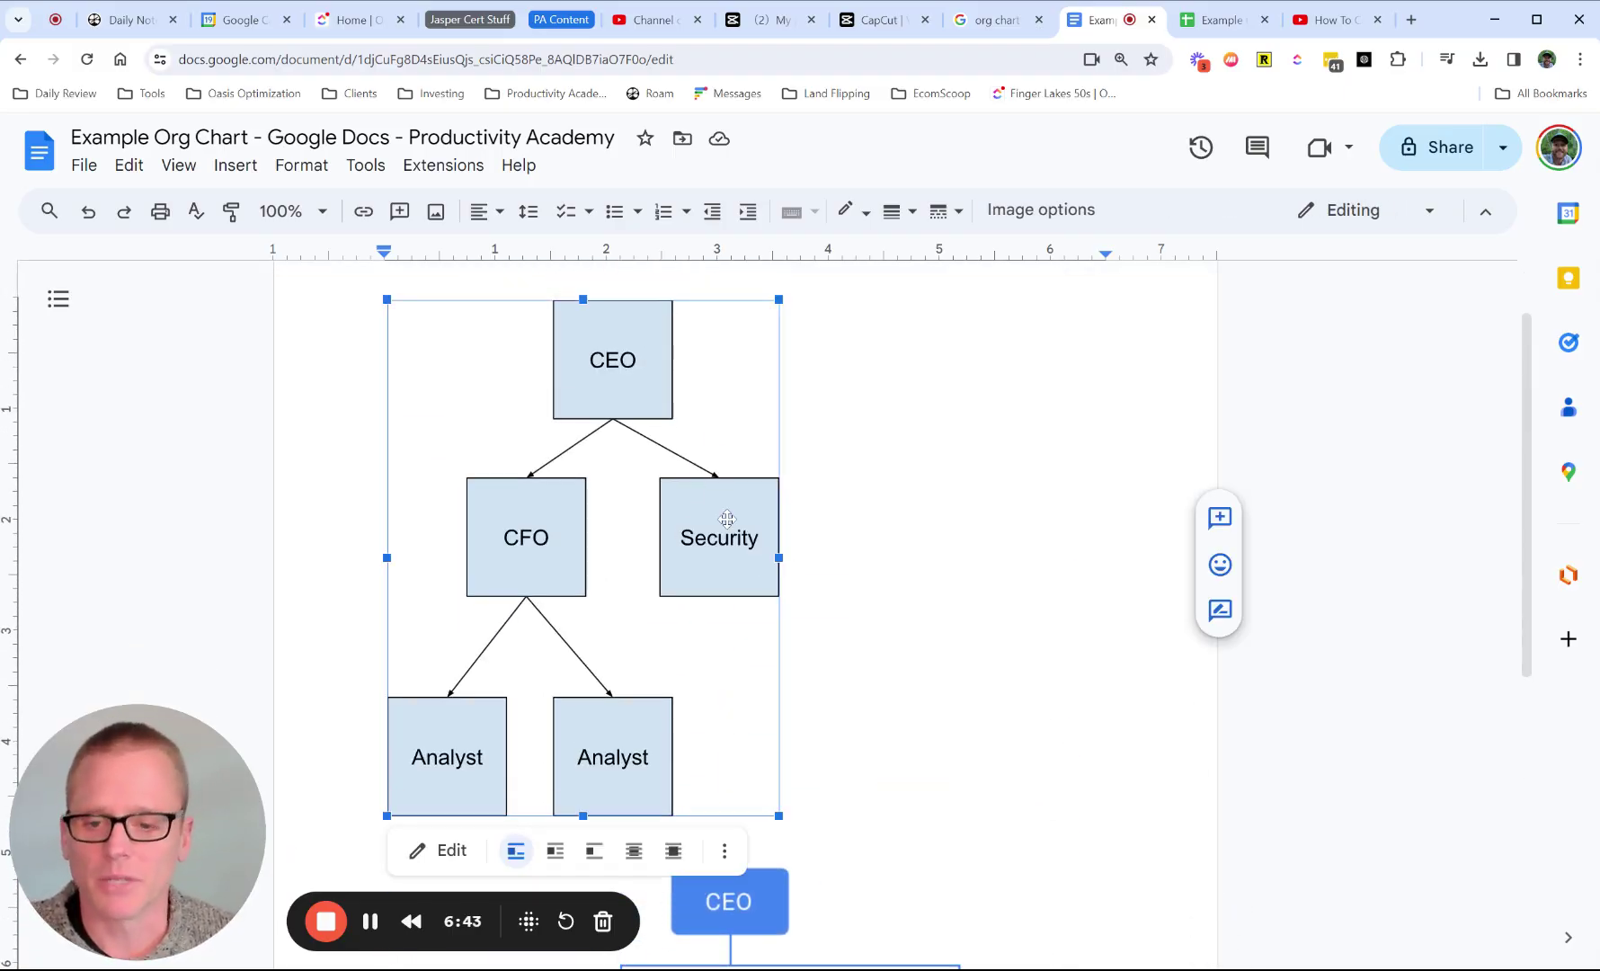
scroll(727, 519, down, 2)
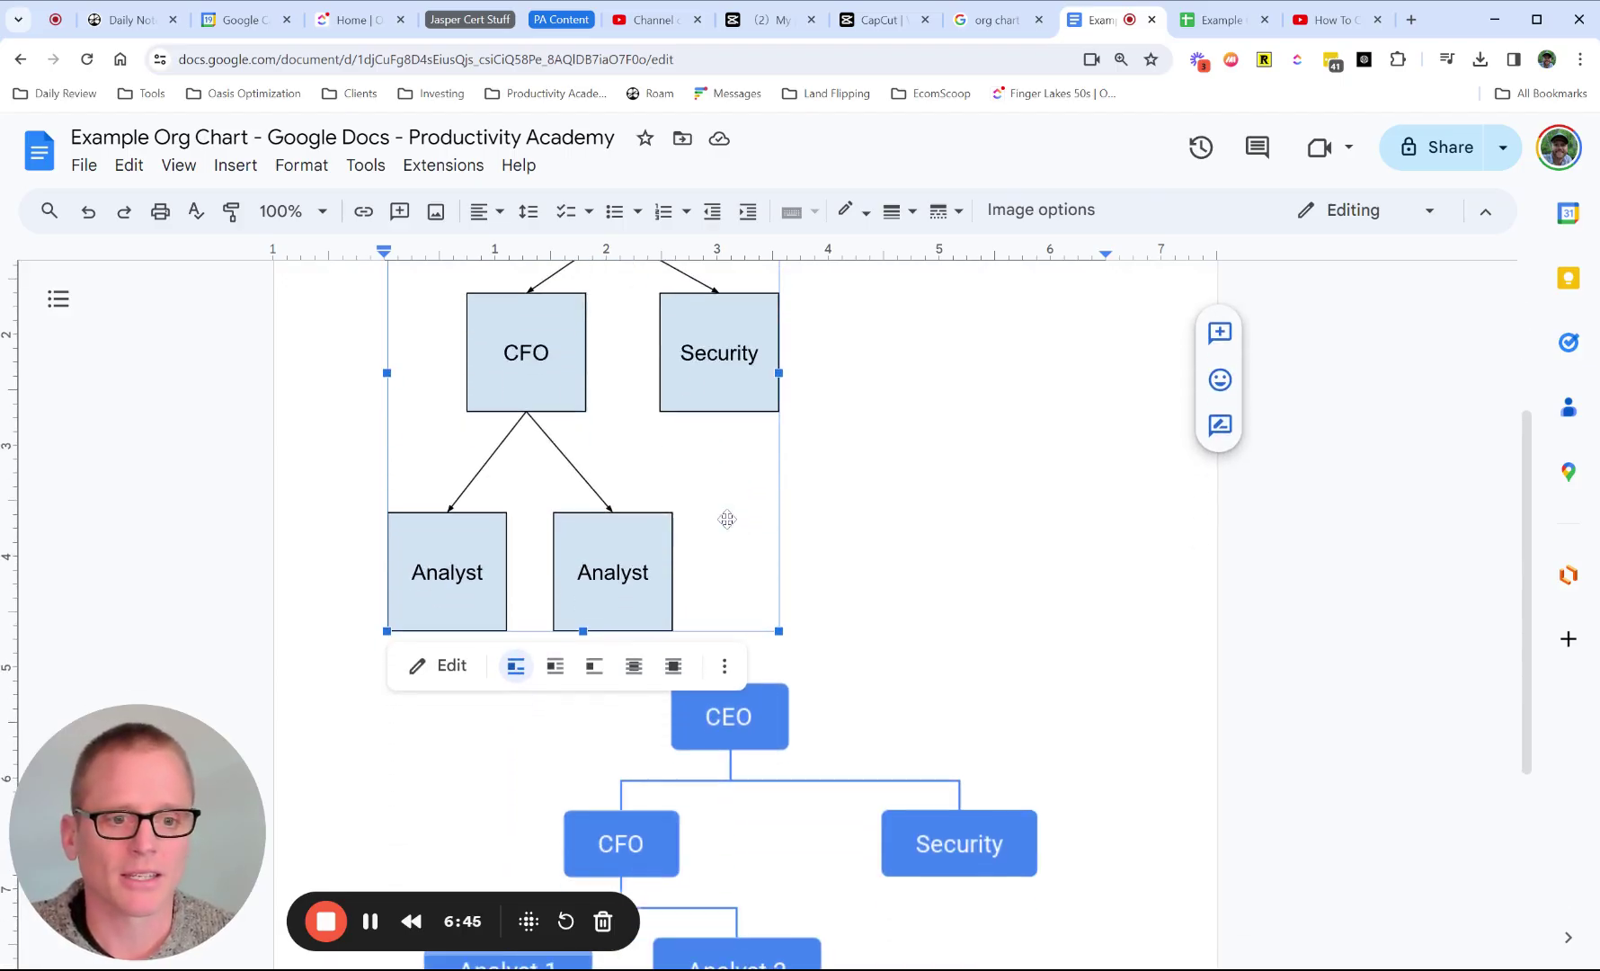
scroll(727, 518, up, 2)
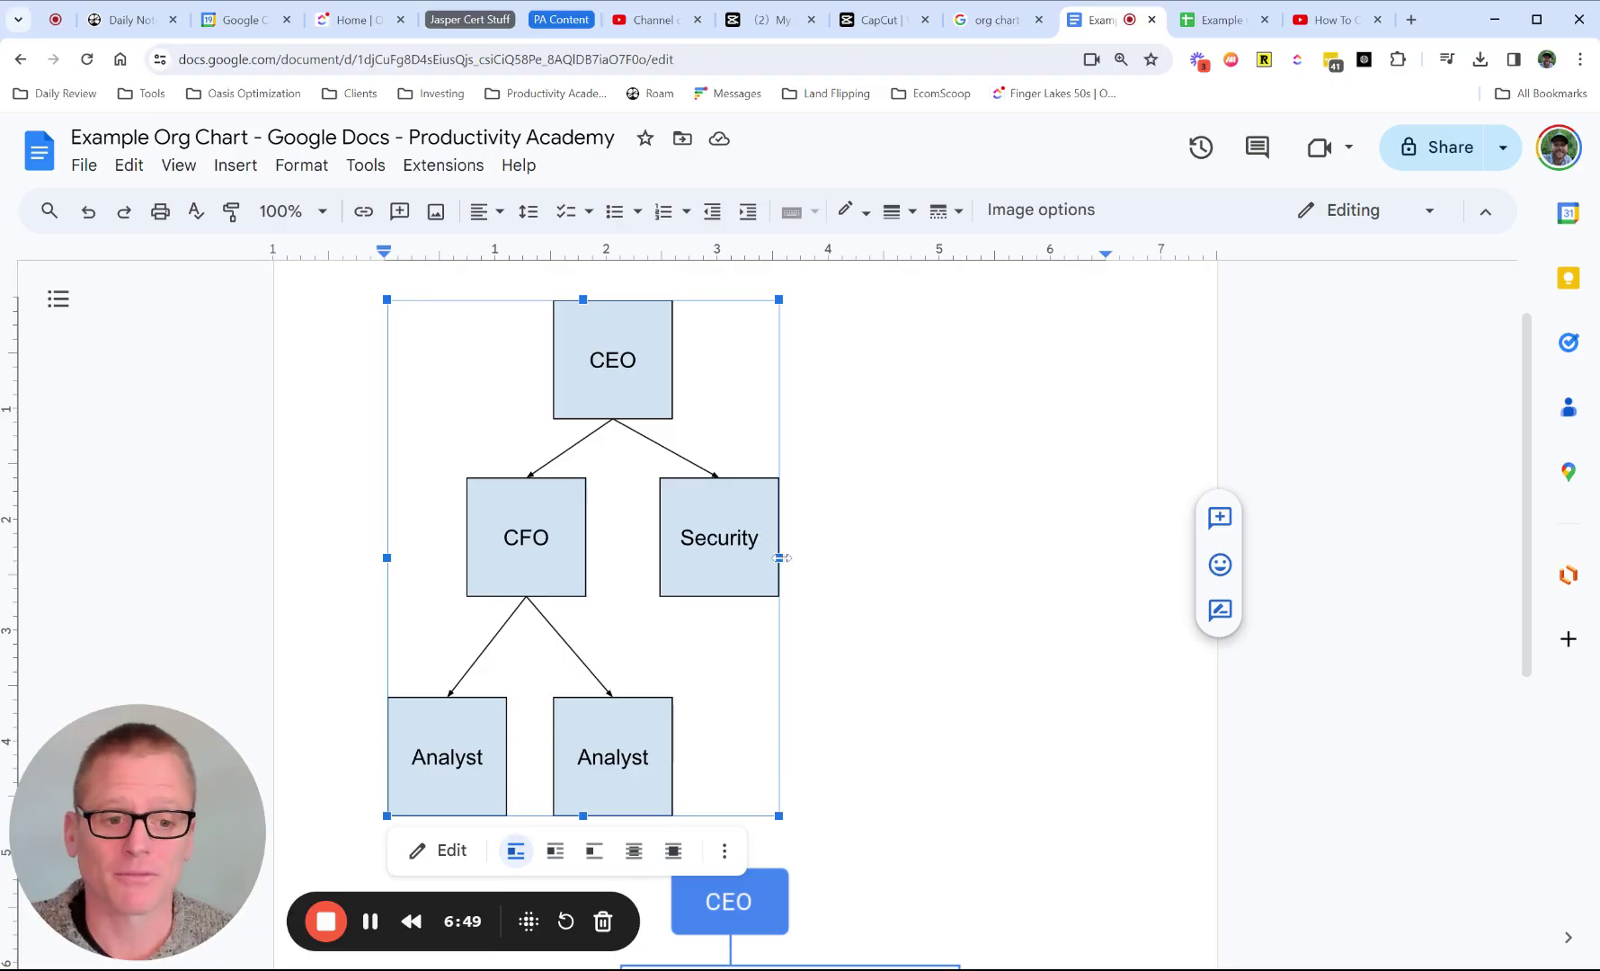
drag(778, 557, 933, 557)
scroll(932, 547, down, 5)
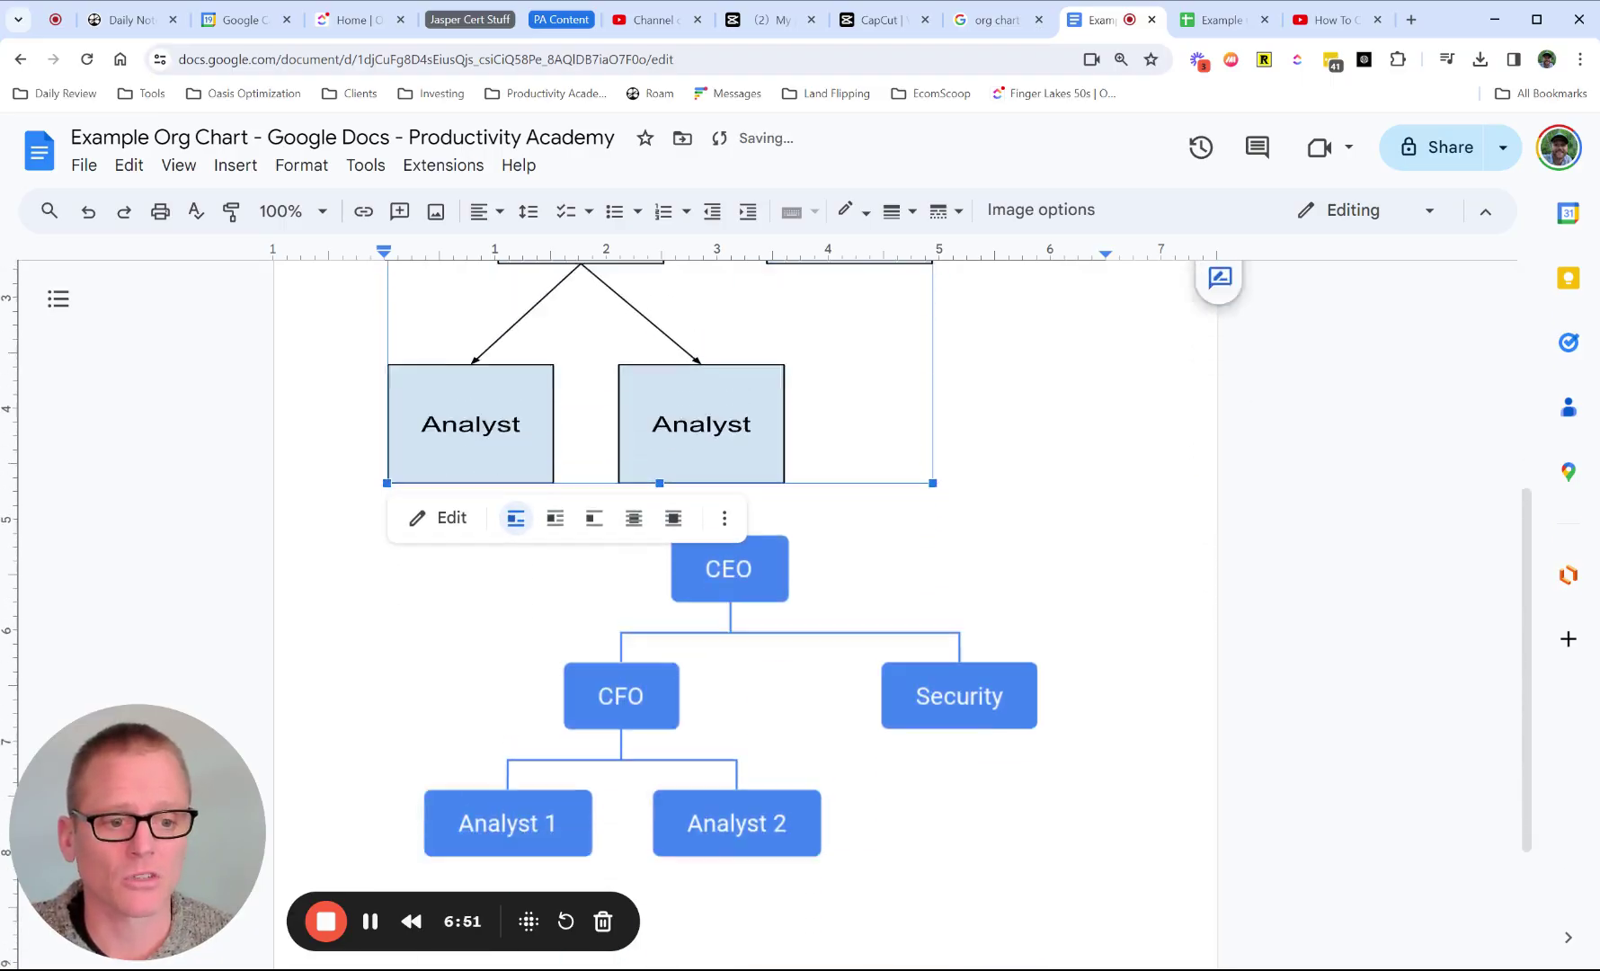
click(917, 535)
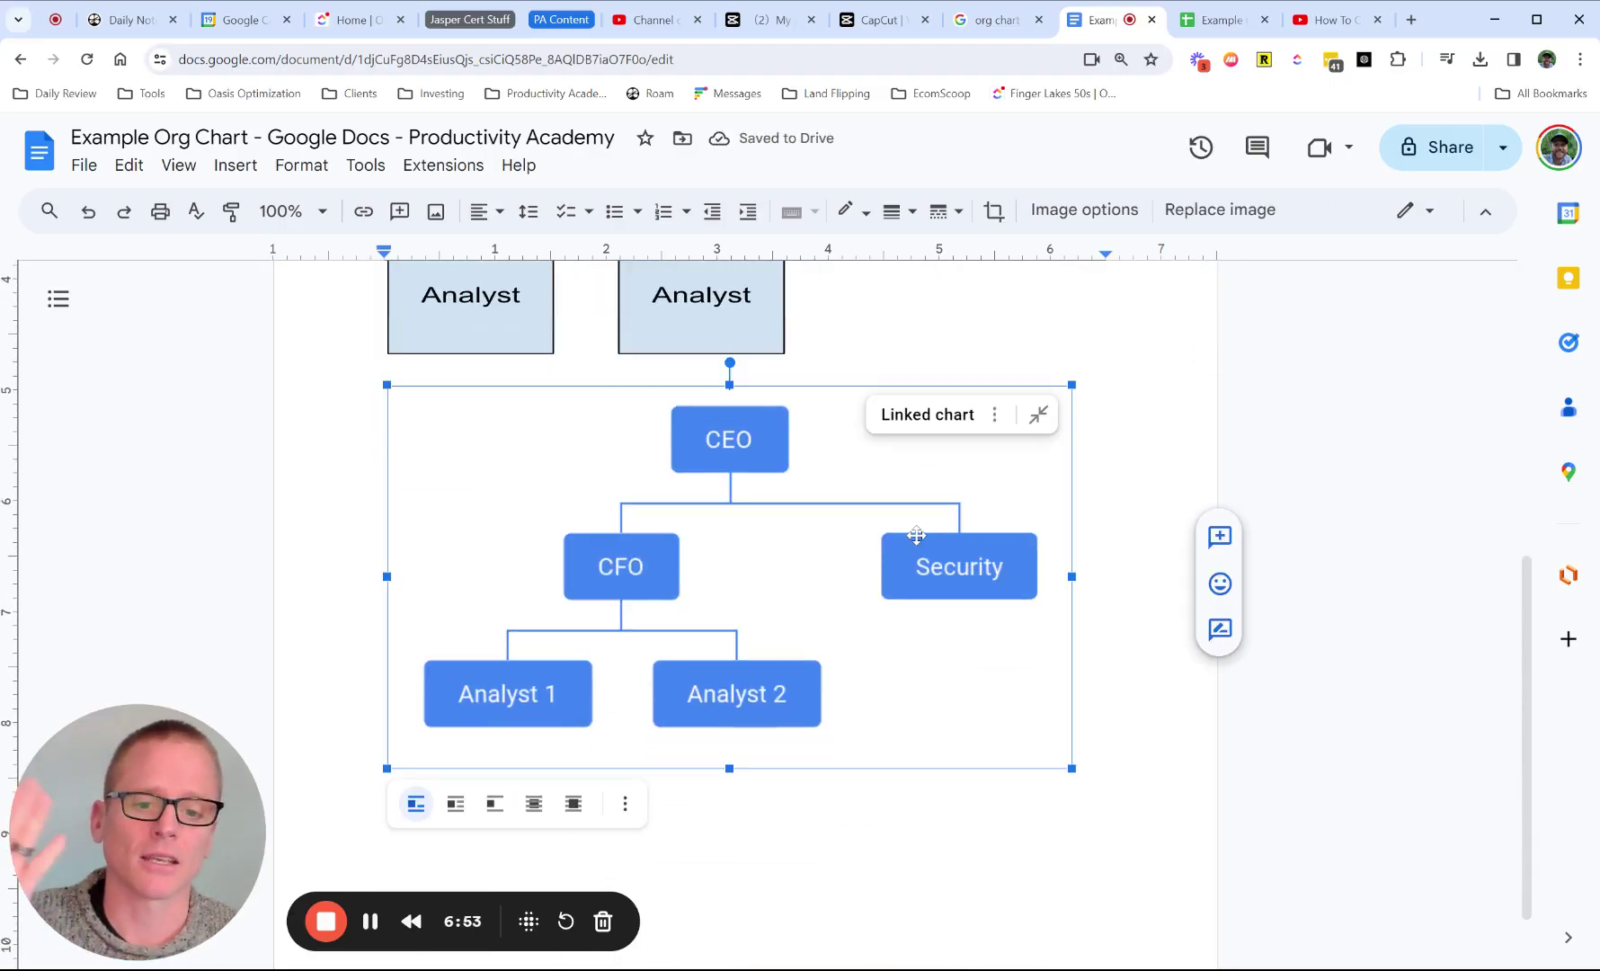